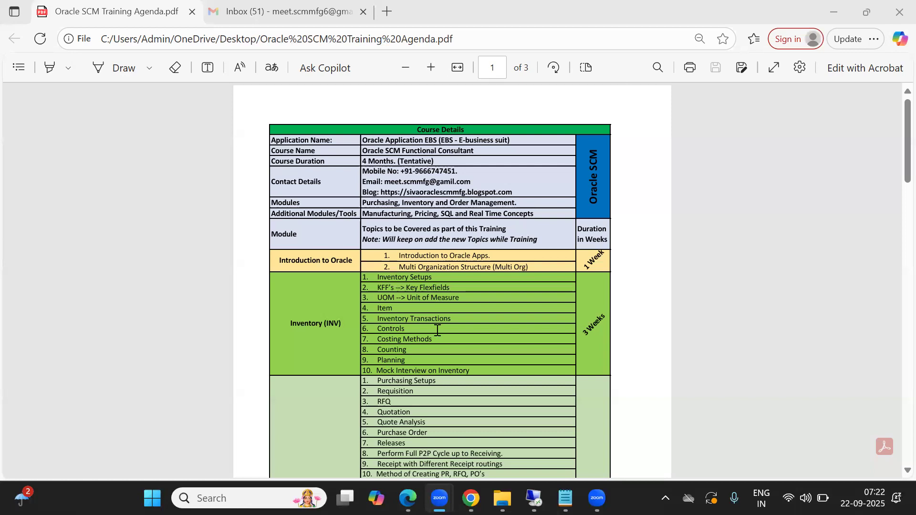
Switch to the 1. Inventory document in Google Docs and search it for "UOM".
{"action": "key", "text": "alt+Tab"}
{"action": "key", "text": "alt+Tab"}
{"action": "key", "text": "alt+Tab"}
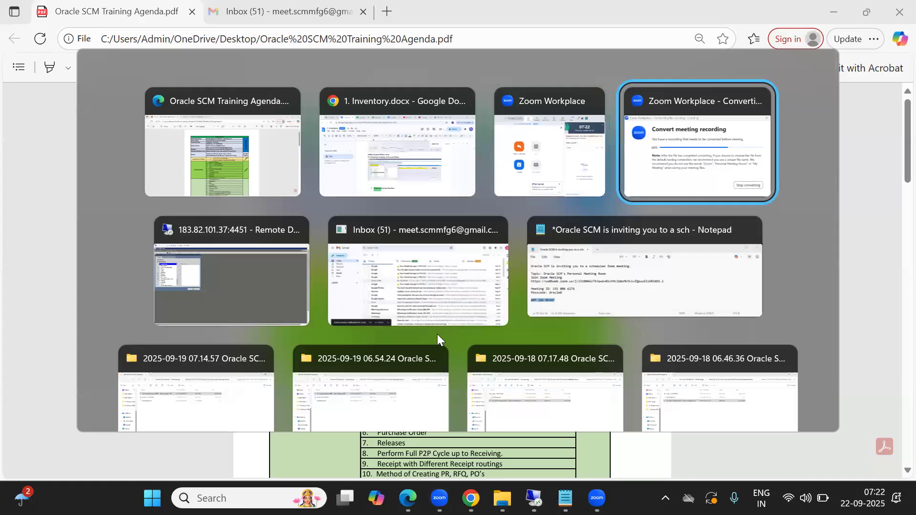
{"action": "key", "text": "alt+shift+Tab"}
{"action": "key", "text": "alt+shift+Tab"}
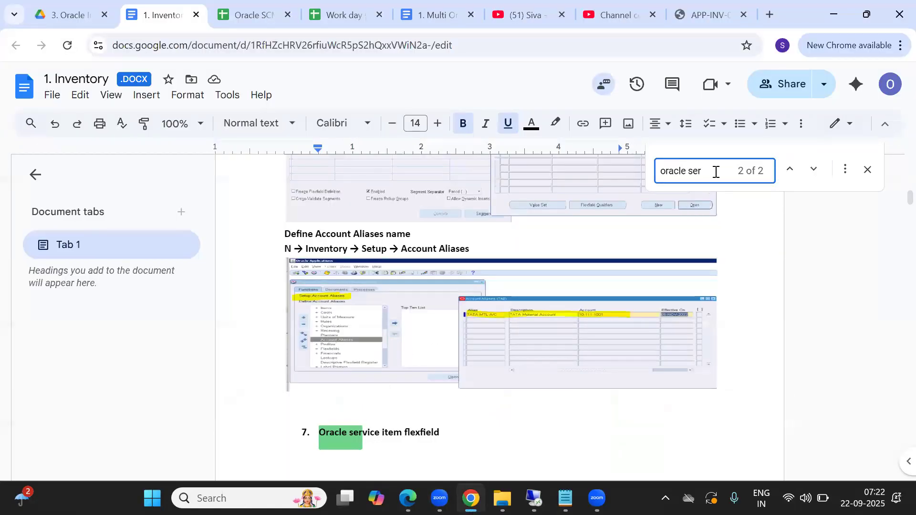
{"action": "key", "text": "BackSpace"}
{"action": "key", "text": "BackSpace"}
{"action": "key", "text": "BackSpace"}
{"action": "key", "text": "BackSpace"}
{"action": "key", "text": "BackSpace"}
{"action": "key", "text": "BackSpace"}
{"action": "key", "text": "BackSpace"}
{"action": "key", "text": "BackSpace"}
{"action": "key", "text": "BackSpace"}
{"action": "key", "text": "BackSpace"}
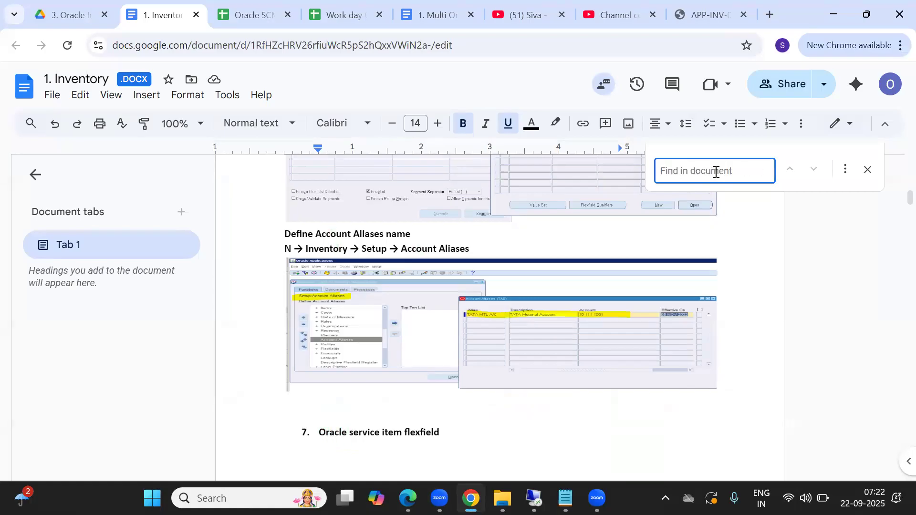
{"action": "type", "text": "UOM"}
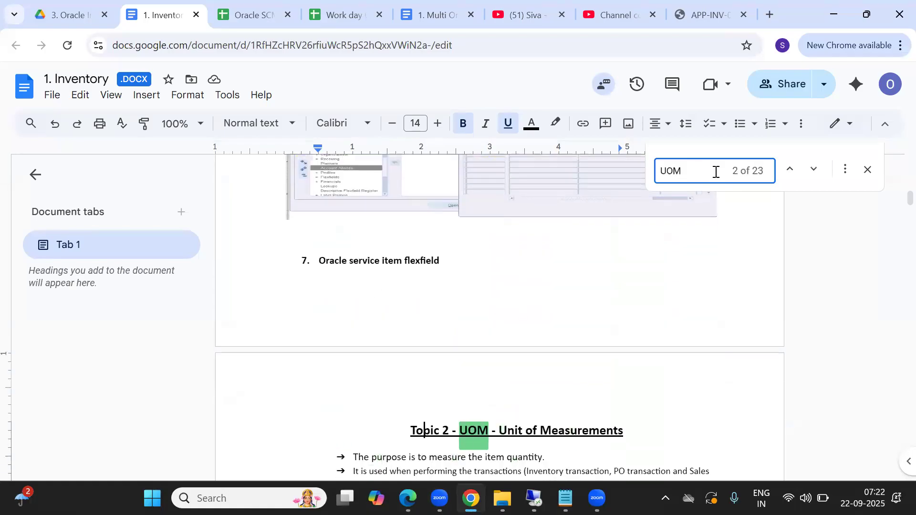
Examine the opening bullets and example table of Topic 2 - UOM - Unit of Measurements, and close the document search.
{"action": "left_click", "coordinate": [426, 429]}
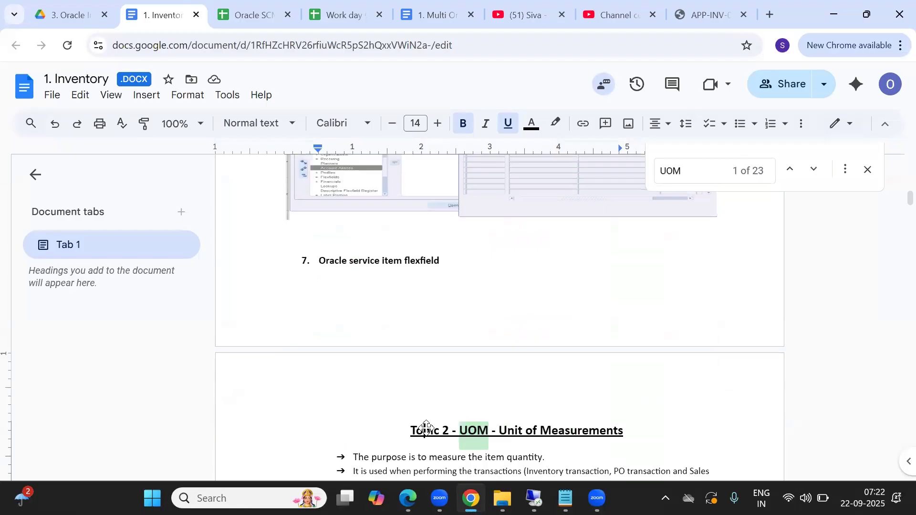
{"action": "key", "text": "Down"}
{"action": "key", "text": "Down"}
{"action": "key", "text": "Down"}
{"action": "key", "text": "Down"}
{"action": "key", "text": "Down"}
{"action": "key", "text": "Down"}
{"action": "key", "text": "Down"}
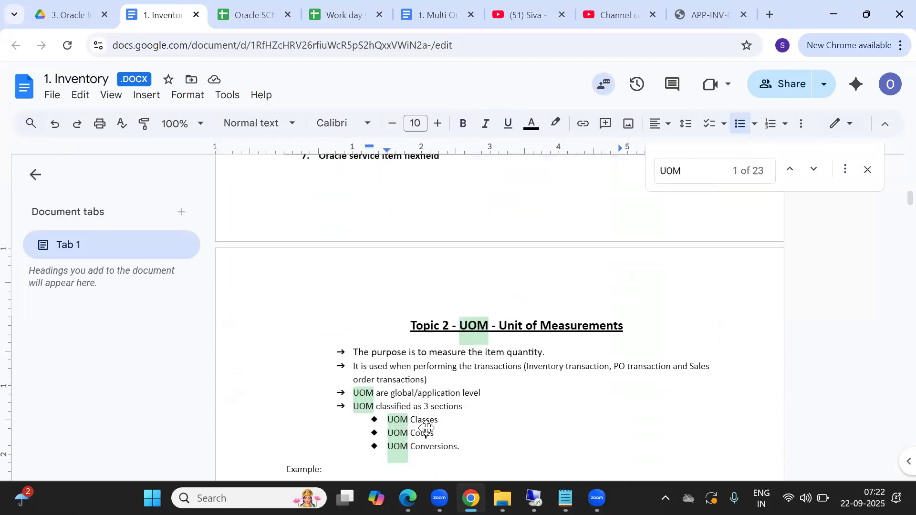
{"action": "key", "text": "Down"}
{"action": "key", "text": "Down"}
{"action": "key", "text": "Down"}
{"action": "key", "text": "Down"}
{"action": "key", "text": "Down"}
{"action": "key", "text": "Down"}
{"action": "key", "text": "Down"}
{"action": "key", "text": "Down"}
{"action": "key", "text": "Down"}
{"action": "key", "text": "Up"}
{"action": "key", "text": "Up"}
{"action": "key", "text": "Up"}
{"action": "key", "text": "Up"}
{"action": "key", "text": "Up"}
{"action": "key", "text": "Up"}
{"action": "key", "text": "Up"}
{"action": "key", "text": "Up"}
{"action": "key", "text": "Up"}
{"action": "key", "text": "Up"}
{"action": "key", "text": "Up"}
{"action": "key", "text": "Up"}
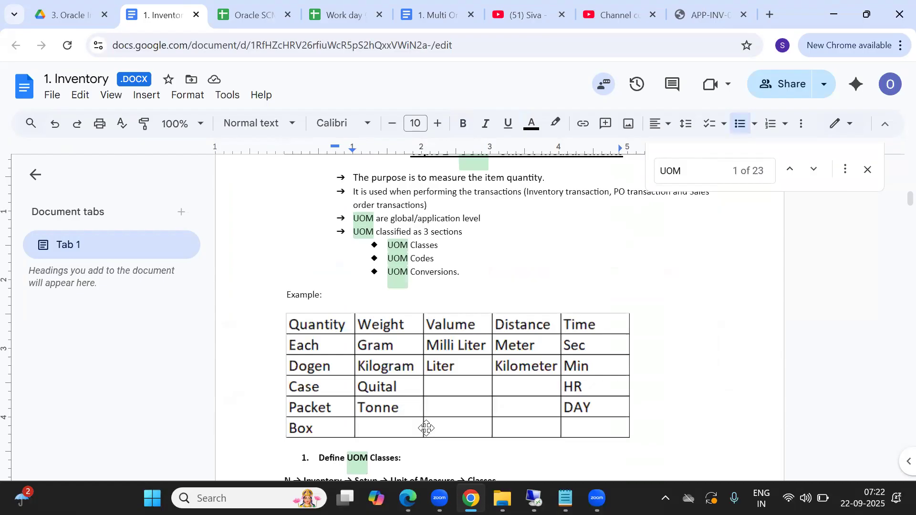
{"action": "key", "text": "Up"}
{"action": "key", "text": "Up"}
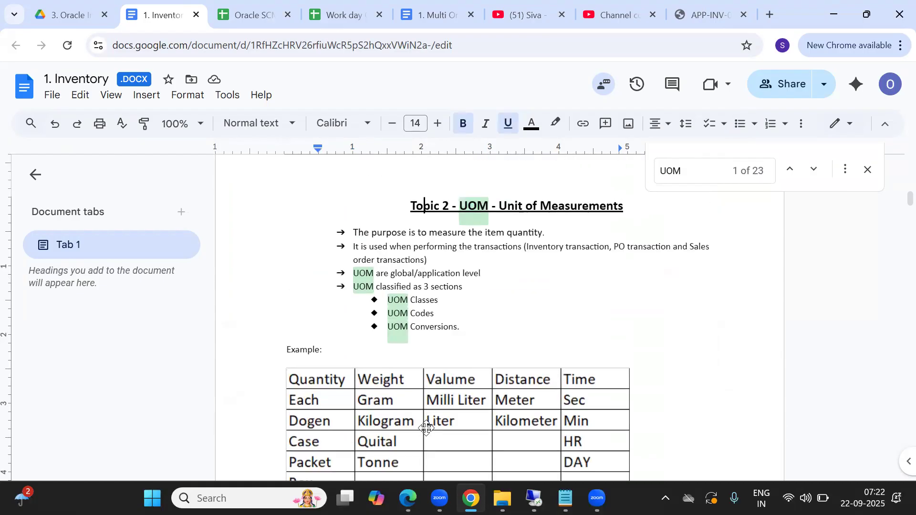
{"action": "left_click", "coordinate": [870, 171]}
{"action": "left_click", "coordinate": [383, 262]}
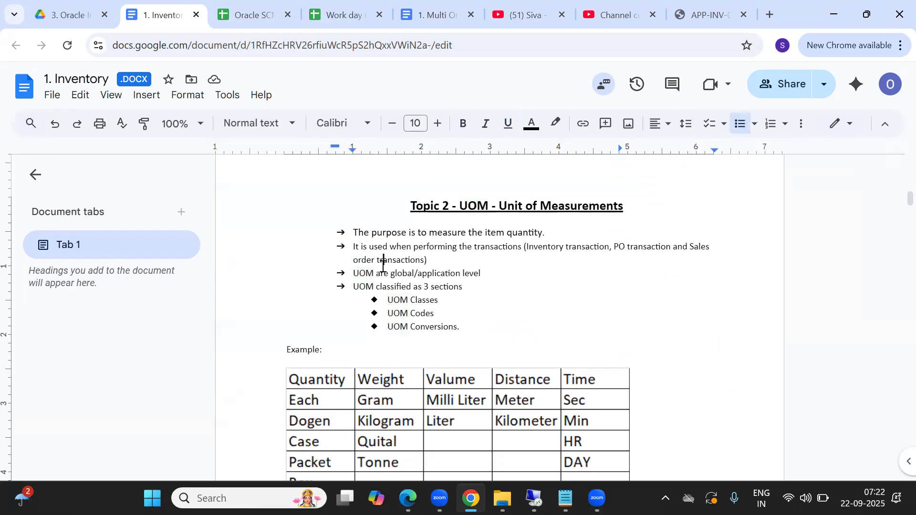
Highlight the bullet "UOM are global/application level" and parts of its text in Topic 2, ending with nothing selected.
{"action": "key", "text": "Down"}
{"action": "key", "text": "Down"}
{"action": "left_click_drag", "start_coordinate": [356, 272], "coordinate": [505, 277]}
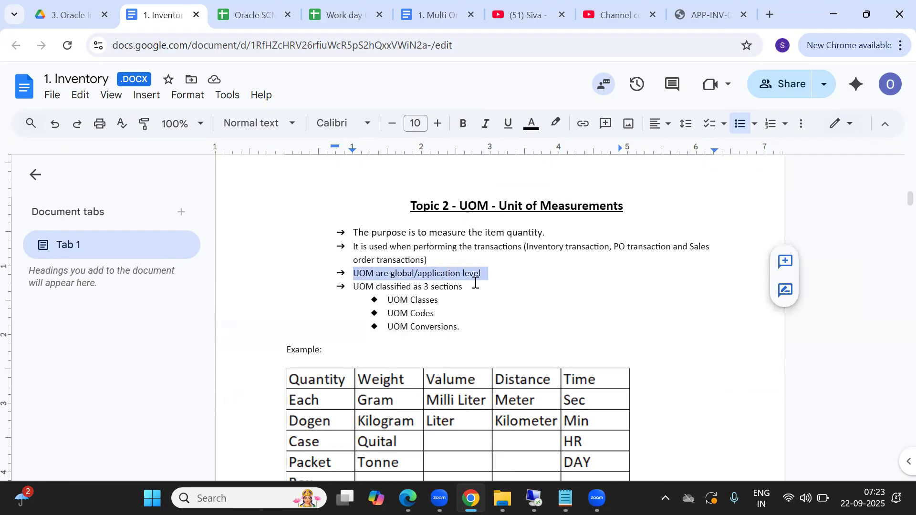
{"action": "left_click", "coordinate": [484, 273]}
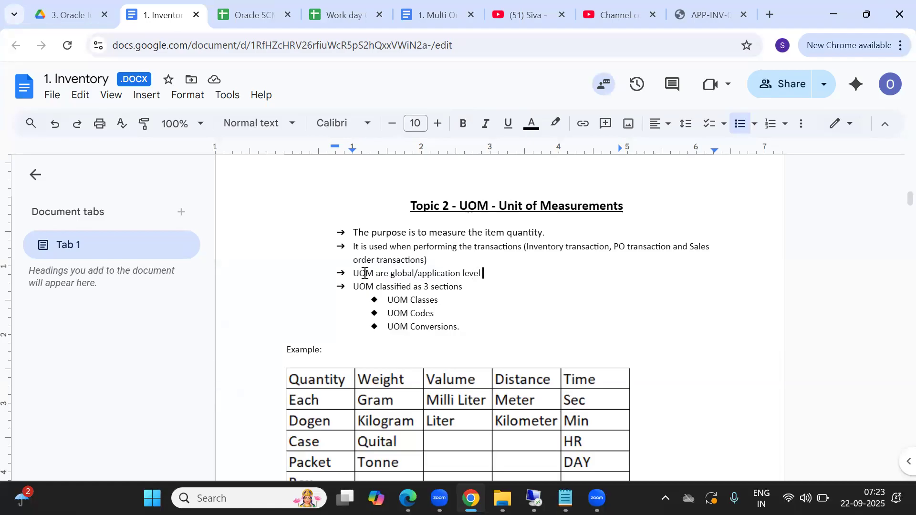
{"action": "left_click_drag", "start_coordinate": [365, 273], "coordinate": [412, 273]}
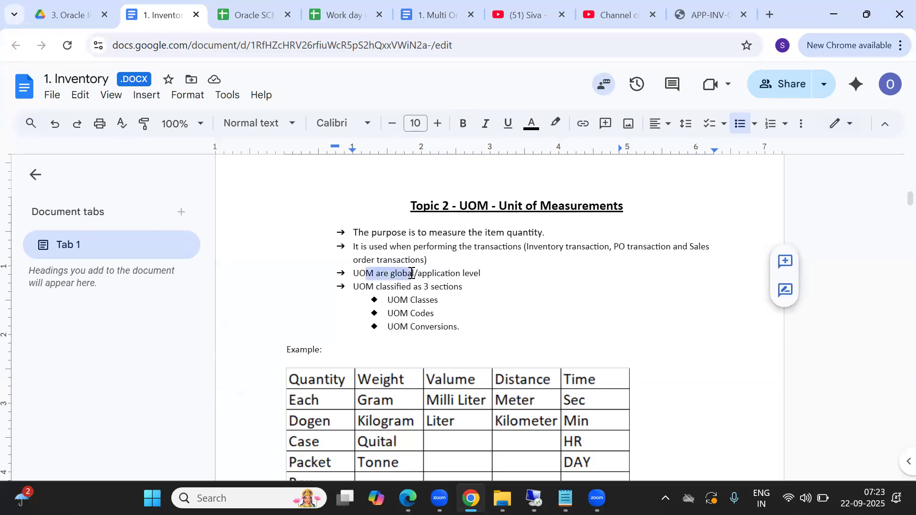
{"action": "double_click", "coordinate": [436, 273]}
{"action": "left_click", "coordinate": [516, 284]}
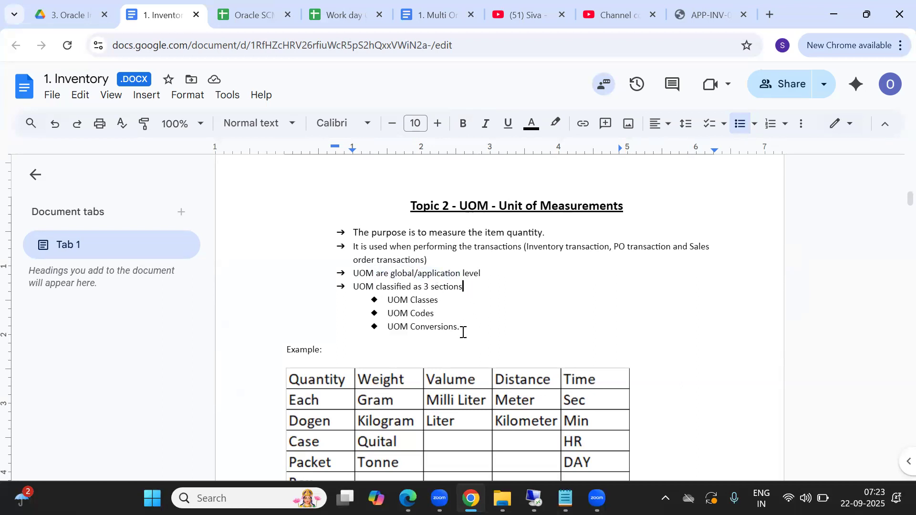
Highlight the three UOM sections one by one: Classes, Codes and Conversions.
{"action": "double_click", "coordinate": [422, 298]}
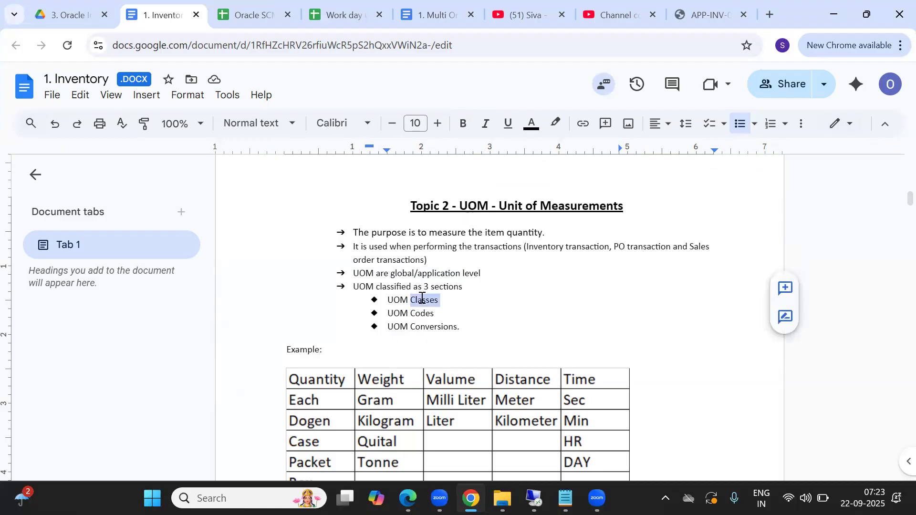
{"action": "double_click", "coordinate": [424, 327]}
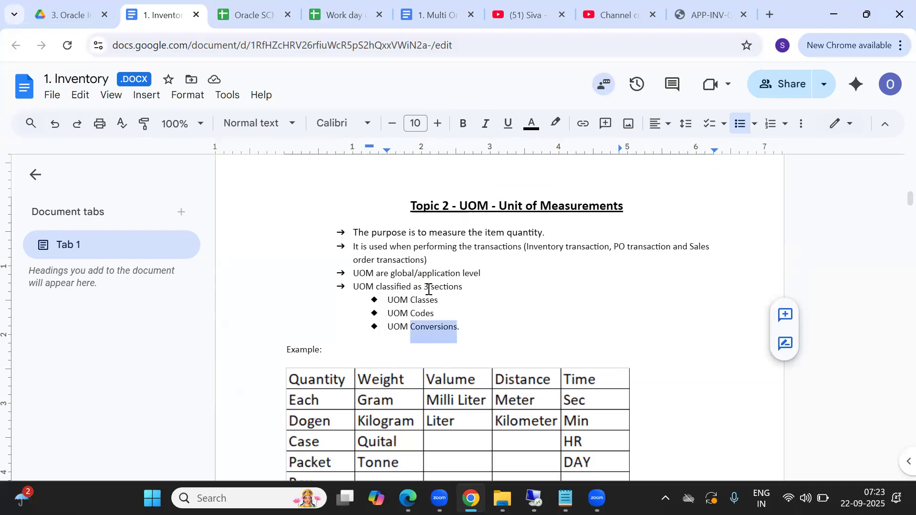
{"action": "left_click", "coordinate": [410, 313]}
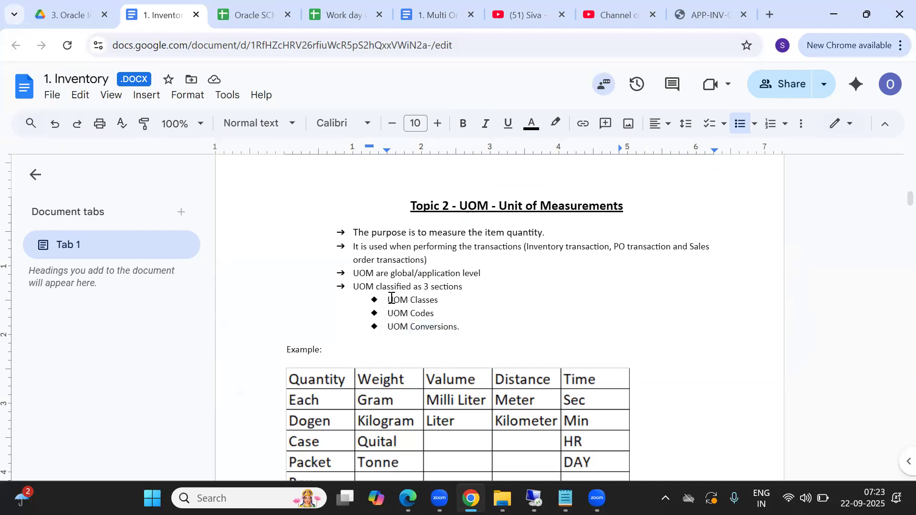
{"action": "left_click_drag", "start_coordinate": [390, 299], "coordinate": [441, 299]}
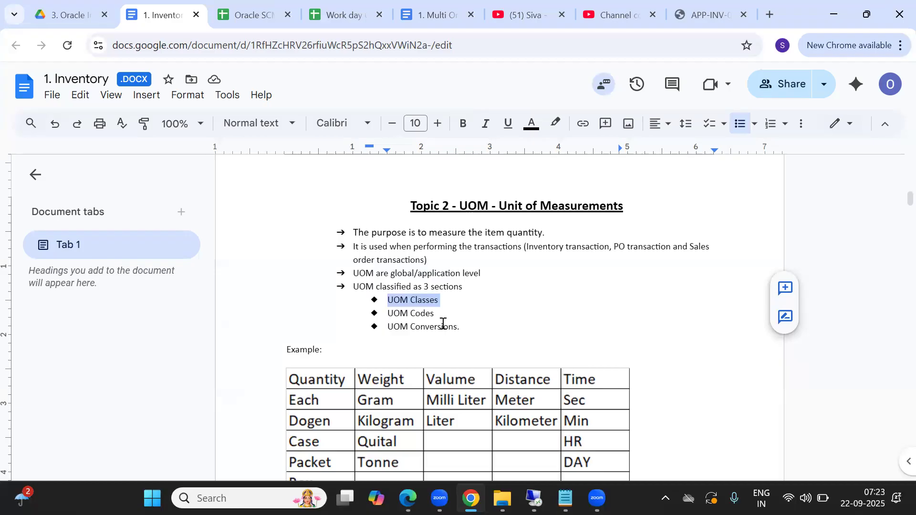
{"action": "left_click", "coordinate": [418, 313]}
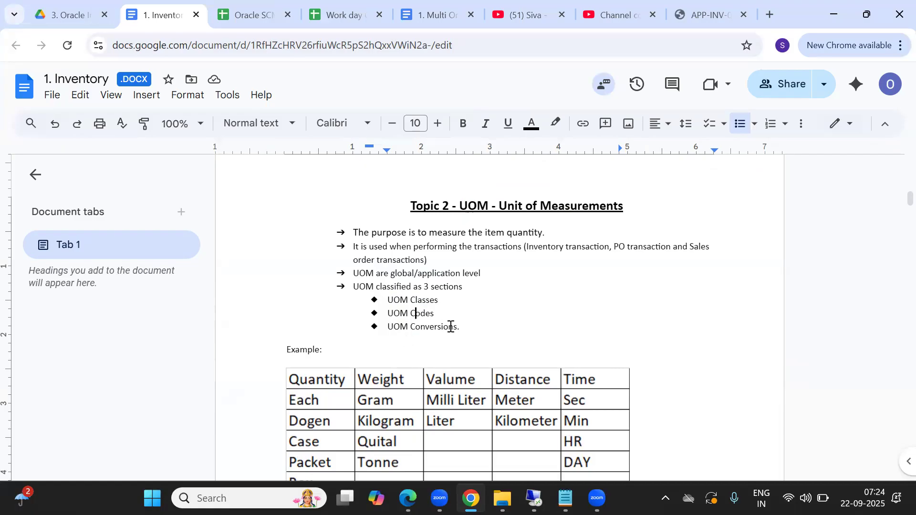
{"action": "double_click", "coordinate": [425, 315]}
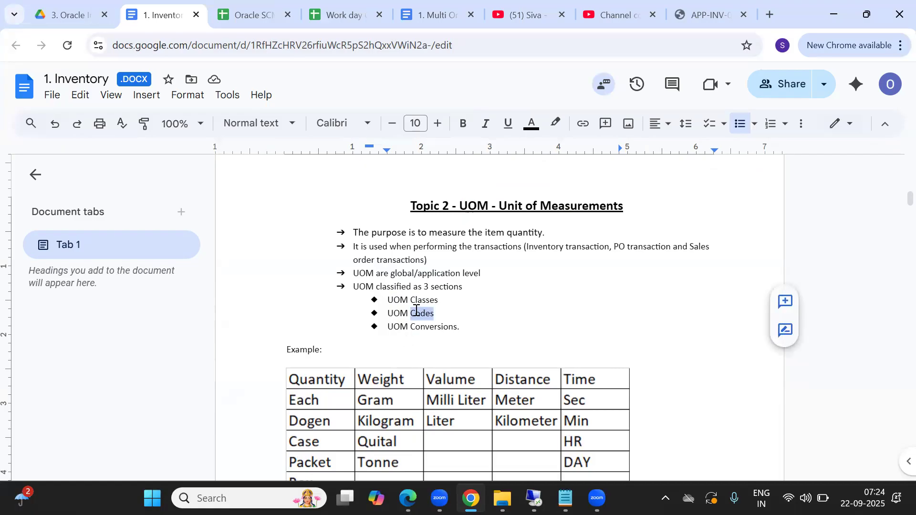
{"action": "double_click", "coordinate": [428, 329]}
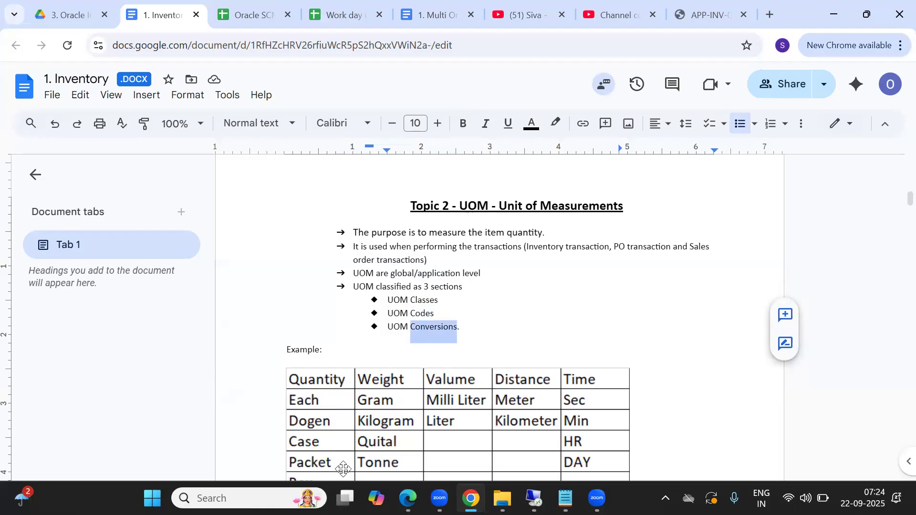
Examine the example table of quantity, weight, volume, distance and time units above the Define UOM Classes heading.
{"action": "left_click", "coordinate": [685, 440]}
{"action": "scroll", "coordinate": [686, 440], "scroll_direction": "down", "scroll_amount": 1}
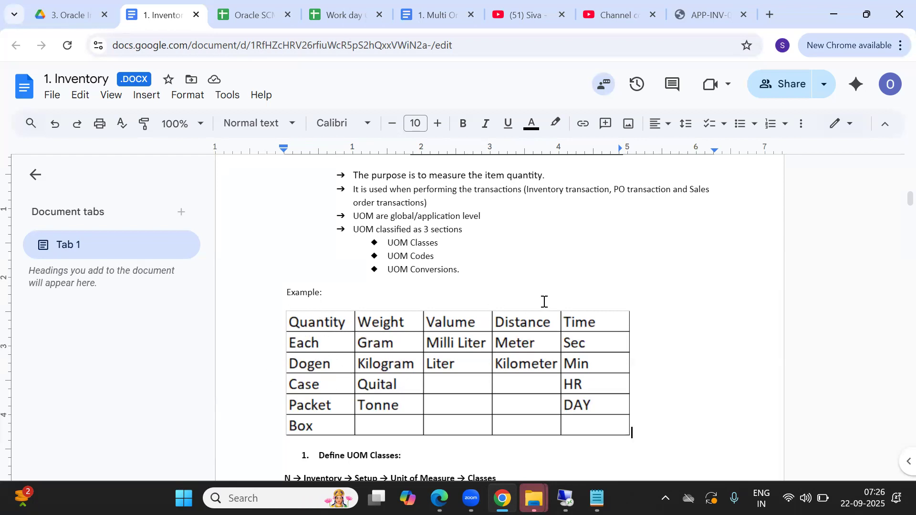
{"action": "left_click", "coordinate": [459, 269]}
{"action": "key", "text": "Down"}
{"action": "key", "text": "Down"}
{"action": "key", "text": "Down"}
{"action": "key", "text": "Down"}
{"action": "key", "text": "Up"}
{"action": "key", "text": "Up"}
{"action": "key", "text": "Up"}
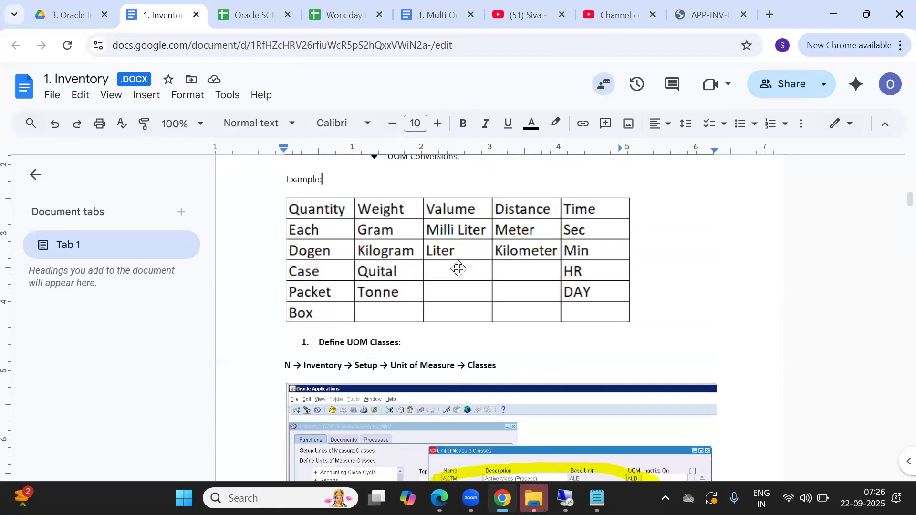
{"action": "key", "text": "Up"}
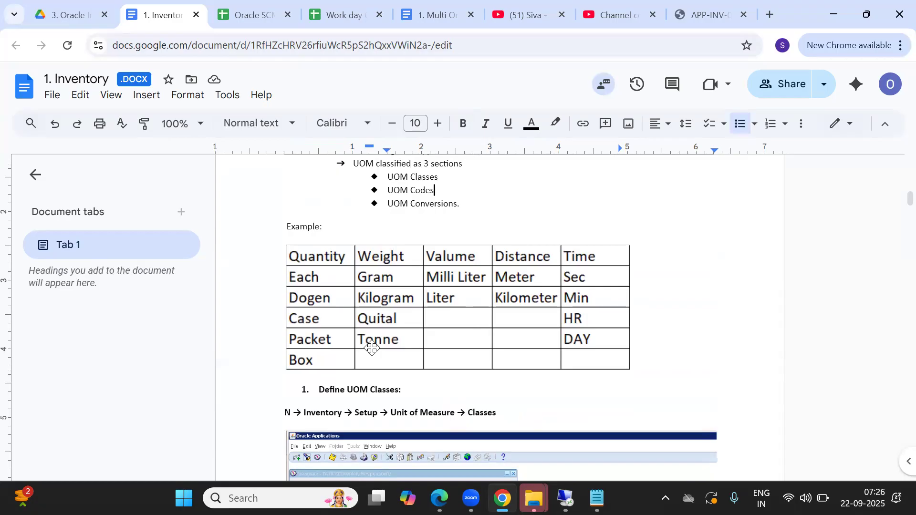
Highlight the word "Classes" in the UOM Classes bullet.
{"action": "key", "text": "alt+Tab"}
{"action": "key", "text": "alt+Tab"}
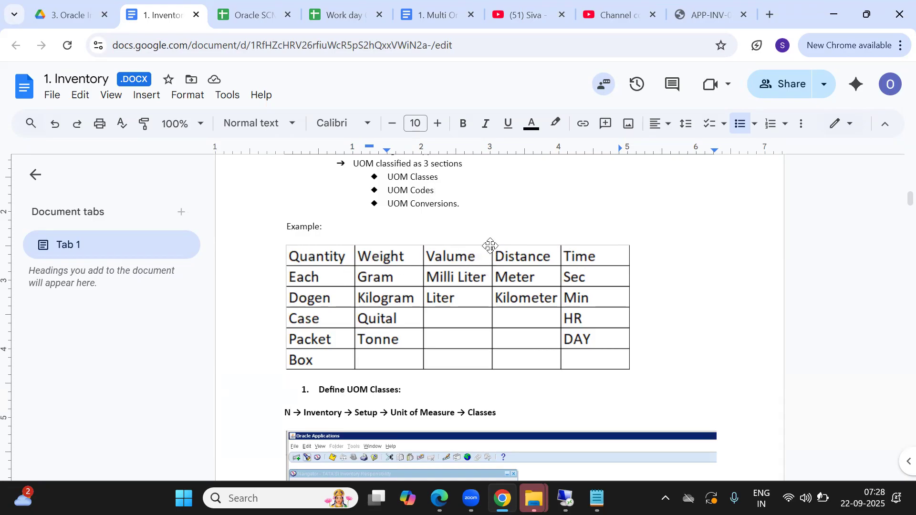
{"action": "double_click", "coordinate": [423, 177]}
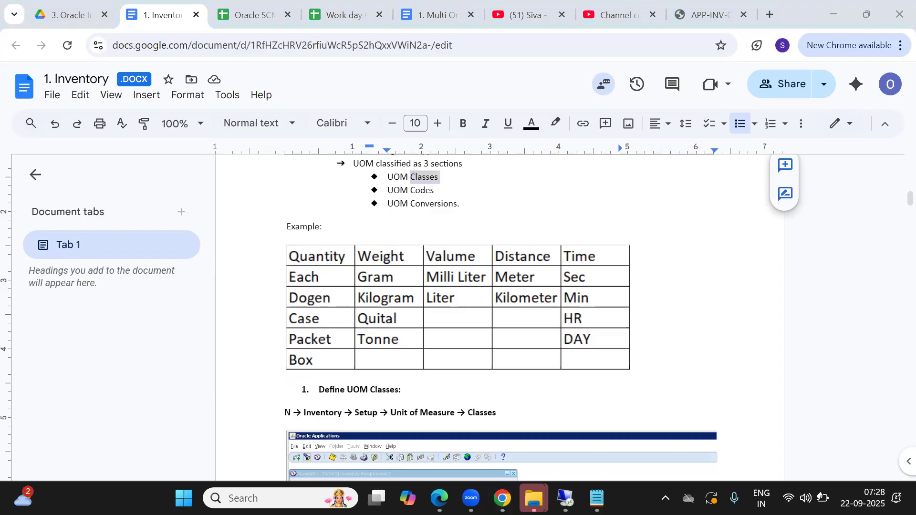
Switch to the Remote Desktop session and unlock the computer with the account password.
{"action": "left_click", "coordinate": [565, 498]}
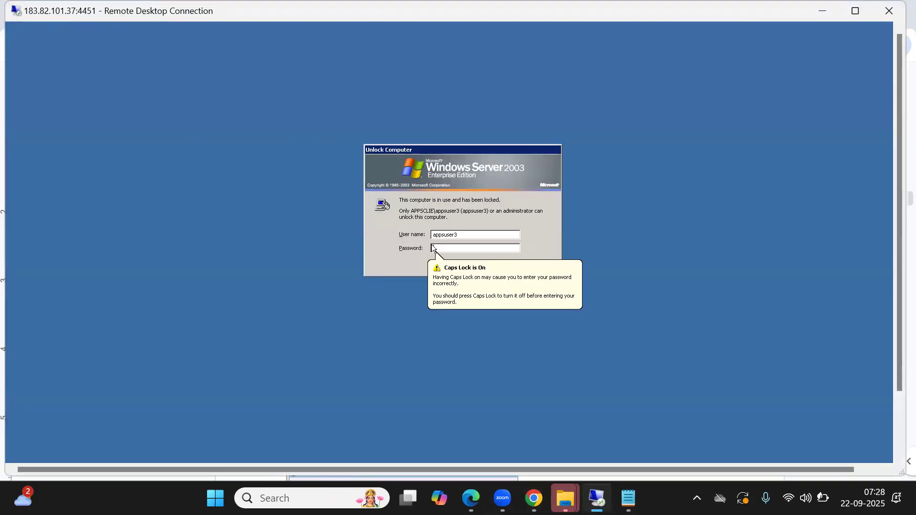
{"action": "left_click", "coordinate": [431, 245]}
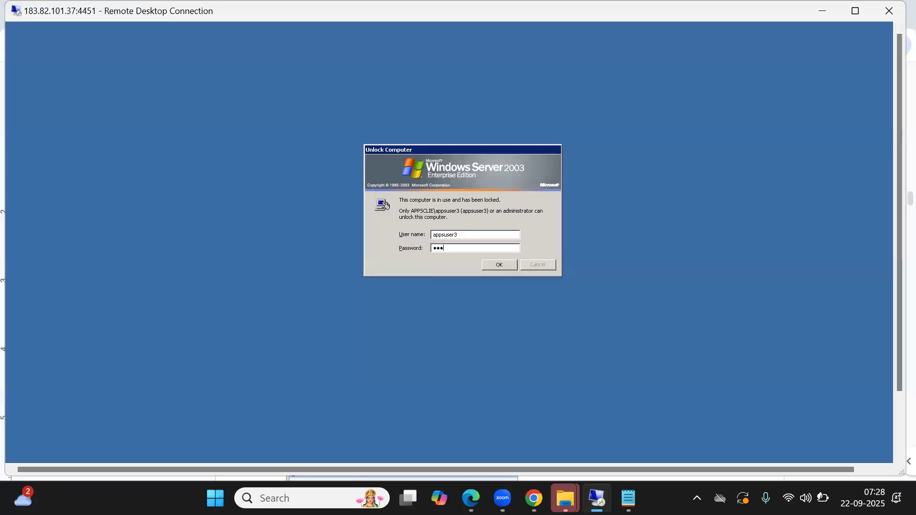
{"action": "key", "text": "Return"}
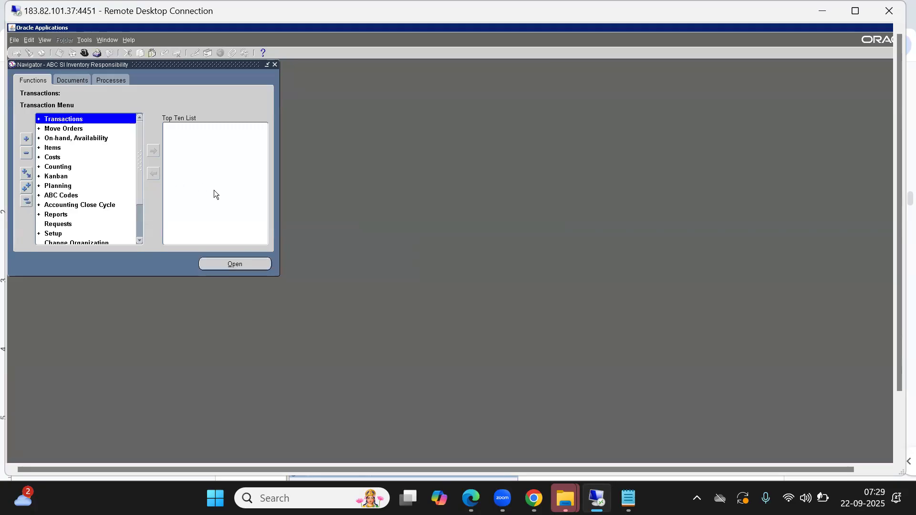
Expand Setup and its Units of Measure submenu in the ABC SI Inventory Responsibility navigator.
{"action": "key", "text": "s"}
{"action": "key", "text": "Down"}
{"action": "key", "text": "Down"}
{"action": "key", "text": "Down"}
{"action": "key", "text": "Down"}
{"action": "key", "text": "Down"}
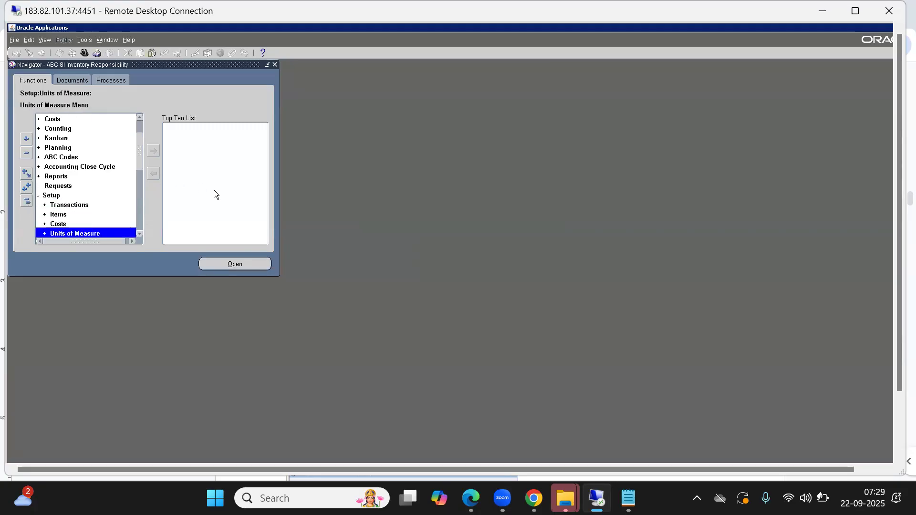
{"action": "key", "text": "Right"}
{"action": "key", "text": "Down"}
{"action": "key", "text": "Down"}
{"action": "key", "text": "Down"}
{"action": "key", "text": "Down"}
{"action": "key", "text": "Down"}
{"action": "key", "text": "Down"}
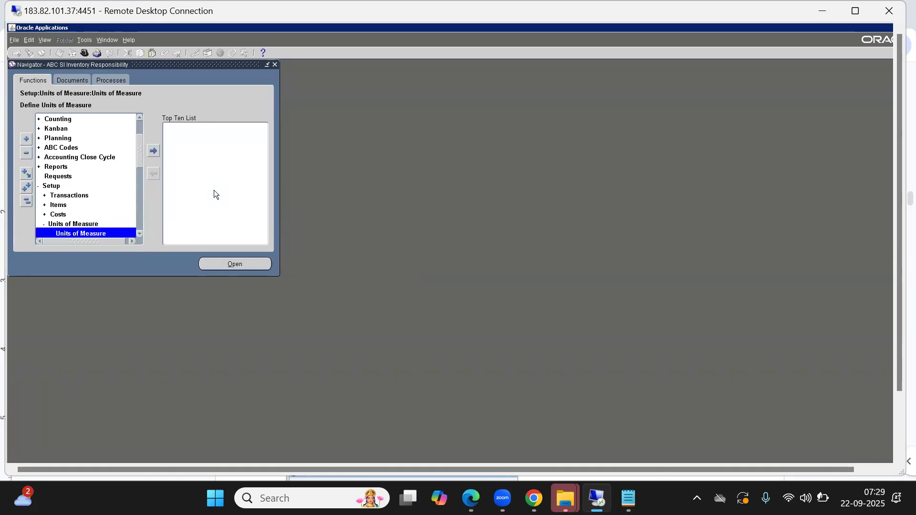
Open the Classes function under Setup > Units of Measure.
{"action": "key", "text": "Up"}
{"action": "key", "text": "Up"}
{"action": "key", "text": "Up"}
{"action": "key", "text": "Up"}
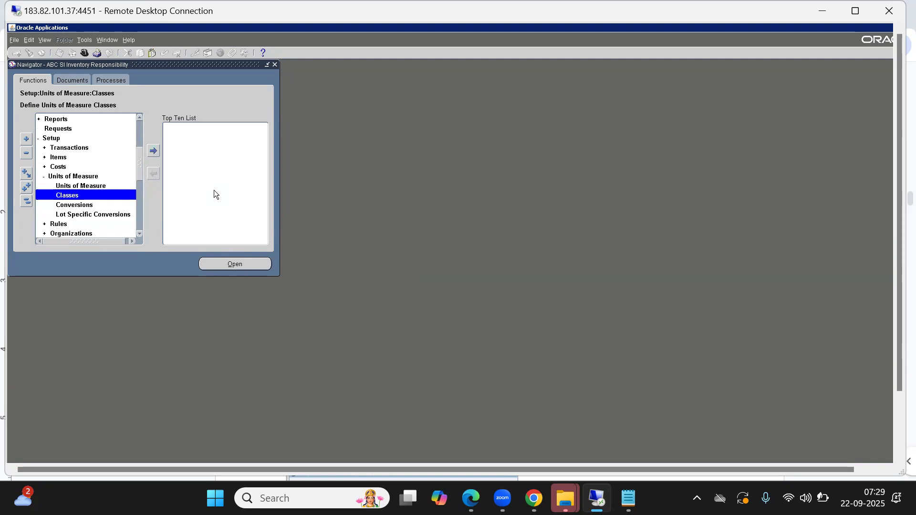
{"action": "key", "text": "Up"}
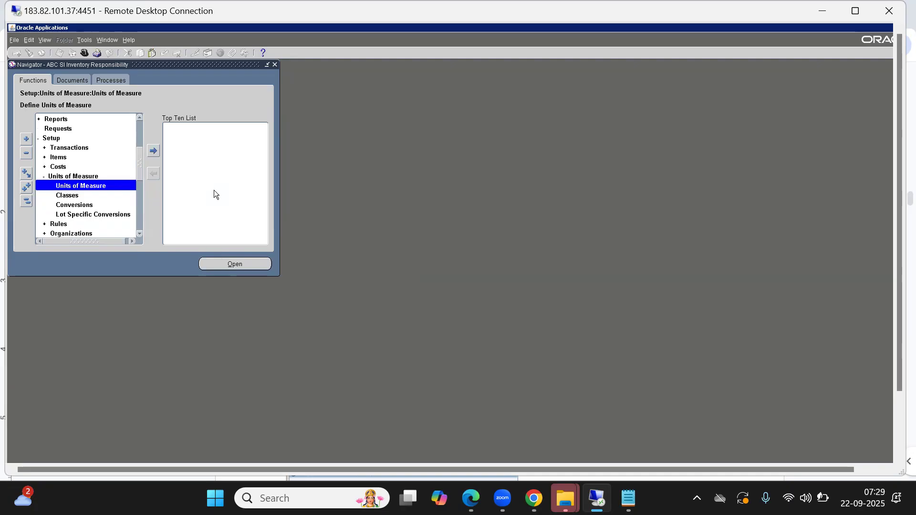
{"action": "key", "text": "alt"}
{"action": "left_click", "coordinate": [166, 97]}
{"action": "key", "text": "Down"}
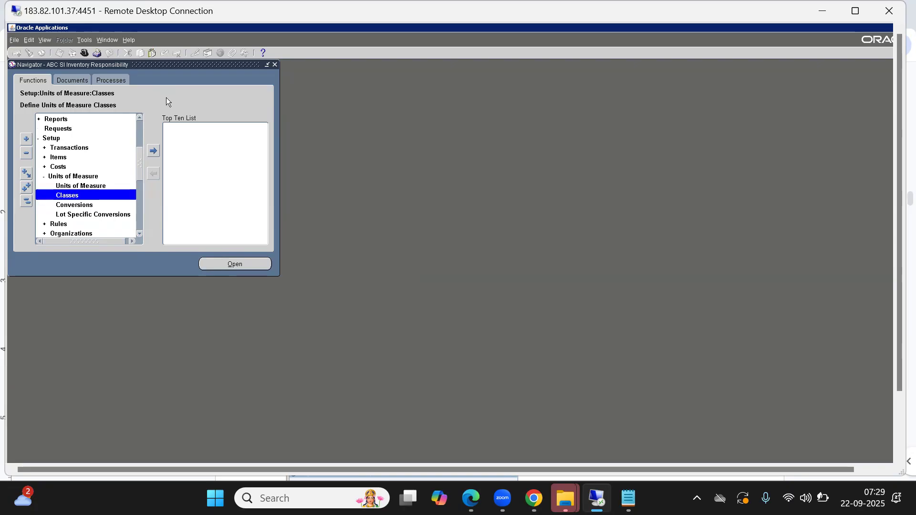
{"action": "key", "text": "Return"}
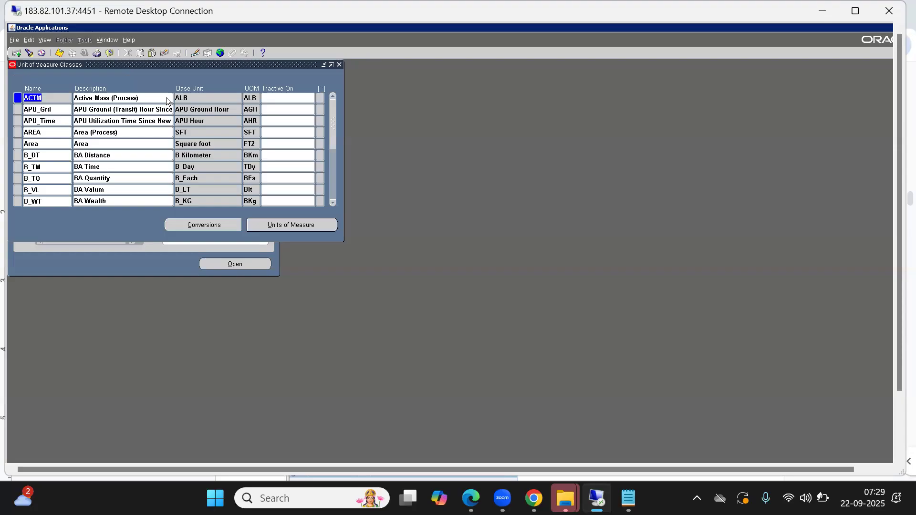
Insert a new unit of measure class row below ACTM and name it A_Quntity.
{"action": "key", "text": "ctrl+Down"}
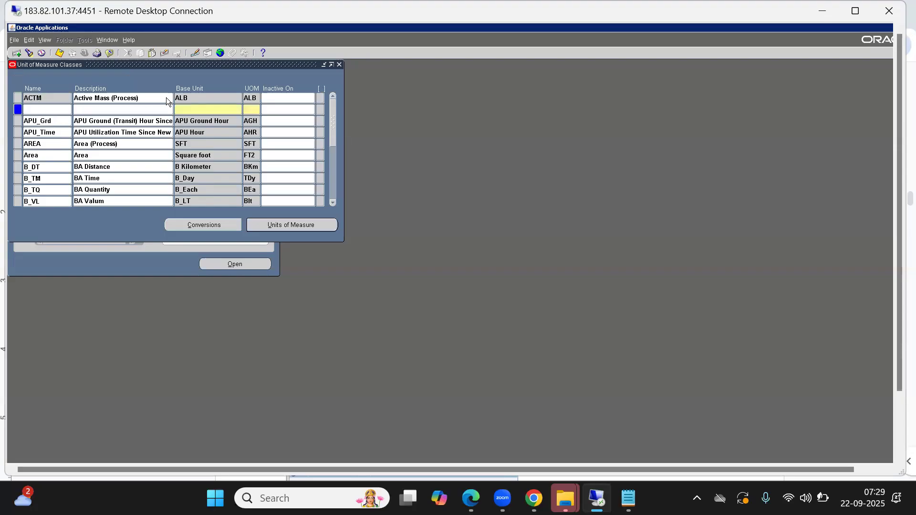
{"action": "left_click_drag", "start_coordinate": [180, 65], "coordinate": [371, 80]}
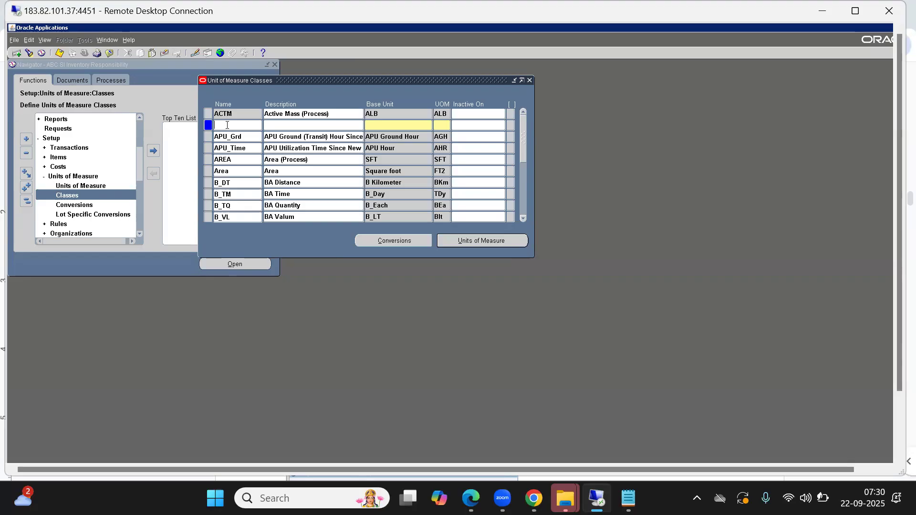
{"action": "type", "text": "A"}
{"action": "type", "text": "TTTTT"}
{"action": "key", "text": "BackSpace"}
{"action": "key", "text": "BackSpace"}
{"action": "key", "text": "BackSpace"}
{"action": "key", "text": "BackSpace"}
{"action": "key", "text": "BackSpace"}
{"action": "key", "text": "BackSpace"}
{"action": "type", "text": "u"}
{"action": "type", "text": "ANTT"}
{"action": "key", "text": "BackSpace"}
{"action": "key", "text": "BackSpace"}
{"action": "key", "text": "BackSpace"}
{"action": "key", "text": "BackSpace"}
{"action": "type", "text": "ntity"}
Copy the class name A_Quntity into its description.
{"action": "key", "text": "shift+Home"}
{"action": "key", "text": "ctrl+c"}
{"action": "key", "text": "Tab"}
{"action": "key", "text": "ctrl+v"}
Enter A_QTY as the base unit and QTY as the UOM of the A_Quntity class.
{"action": "type", "text": "A_QTY"}
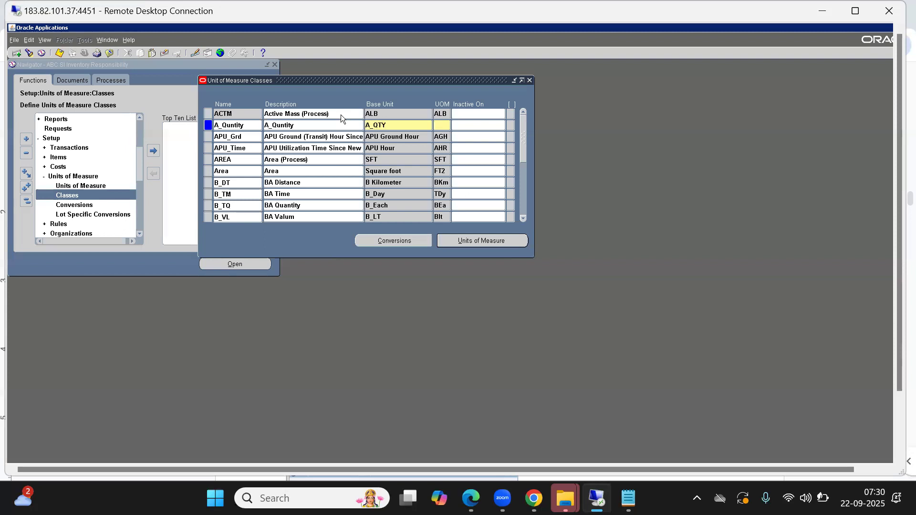
{"action": "type", "text": "A"}
{"action": "key", "text": "BackSpace"}
{"action": "type", "text": "QTY"}
{"action": "key", "text": "Tab"}
Set the A_Quntity class's base unit to A_Each and its UOM to AEa.
{"action": "key", "text": "shift+Tab"}
{"action": "key", "text": "shift+Tab"}
{"action": "key", "text": "End"}
{"action": "key", "text": "BackSpace"}
{"action": "key", "text": "BackSpace"}
{"action": "key", "text": "BackSpace"}
{"action": "type", "text": "Each"}
{"action": "key", "text": "Tab"}
{"action": "type", "text": "AEa"}
{"action": "key", "text": "Tab"}
{"action": "key", "text": "Down"}
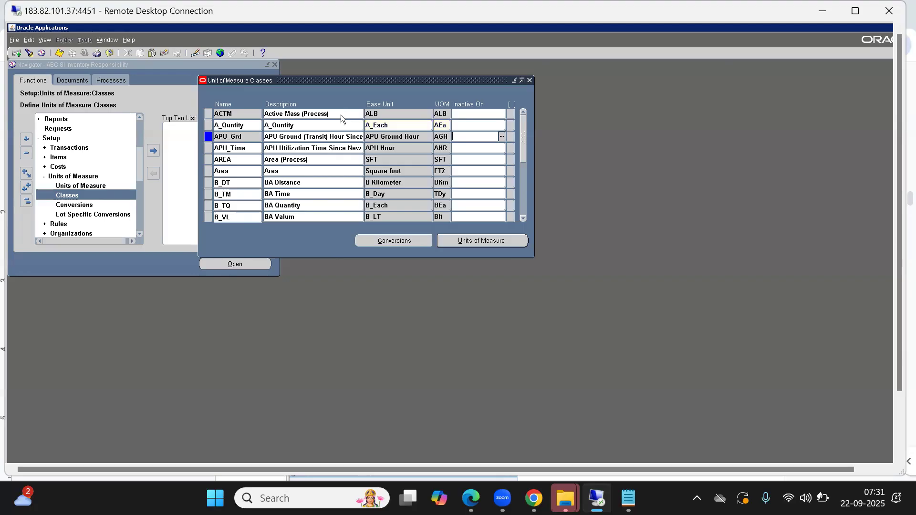
{"action": "key", "text": "Up"}
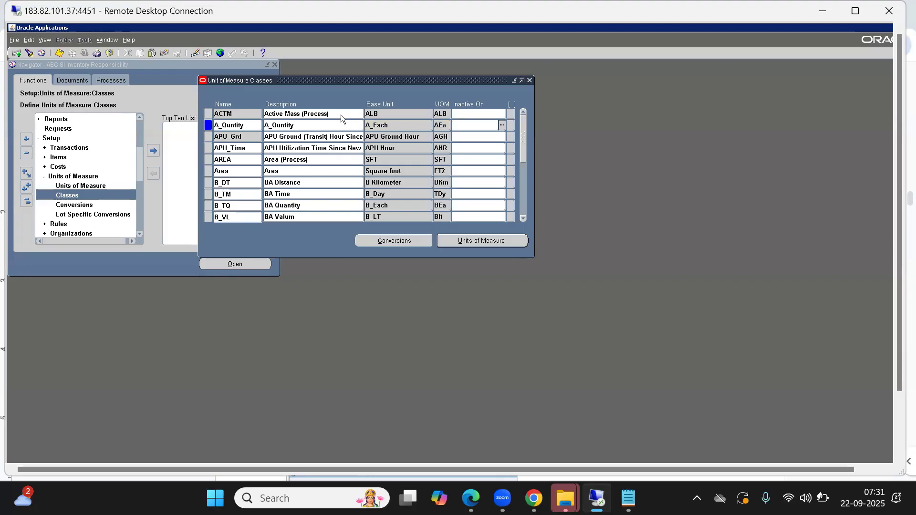
{"action": "double_click", "coordinate": [435, 126]}
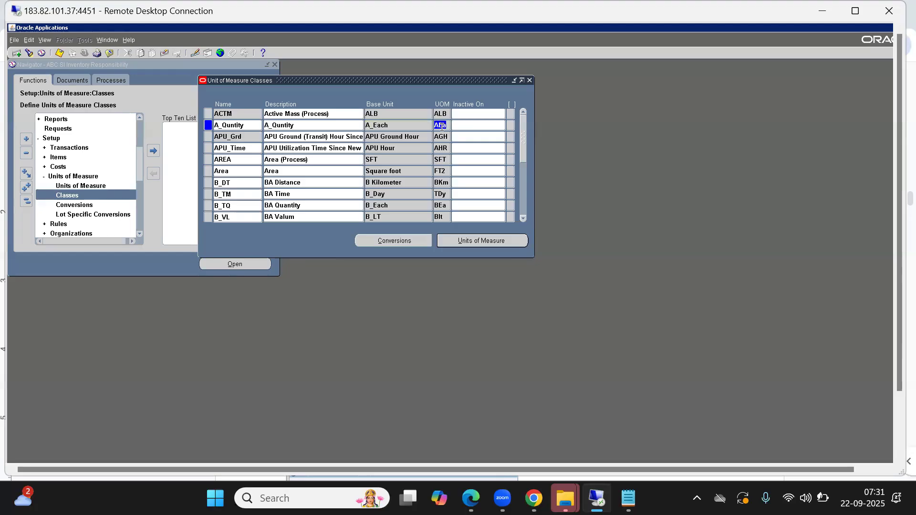
Insert a class row below A_Quntity with the name duplicated from above, and clear its duplicated base unit.
{"action": "key", "text": "ctrl+Down"}
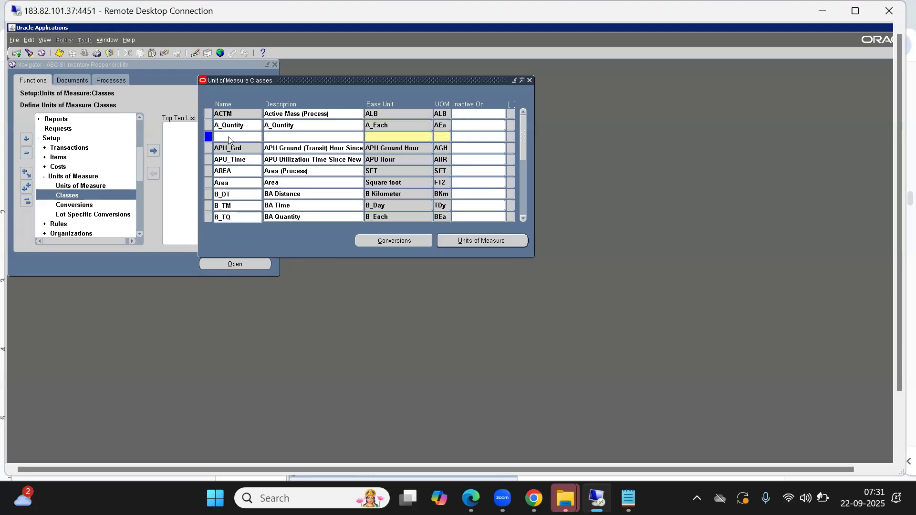
{"action": "key", "text": "shift+F5"}
{"action": "key", "text": "shift+F5"}
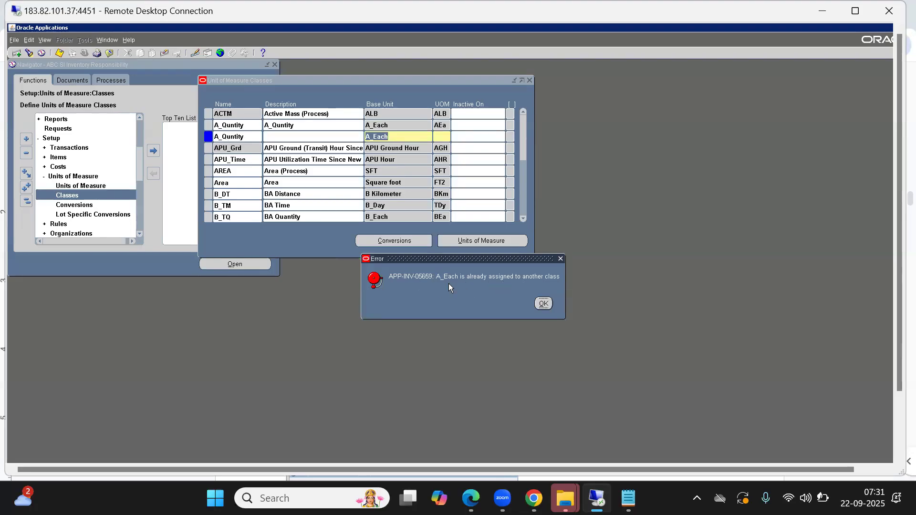
{"action": "left_click", "coordinate": [544, 303]}
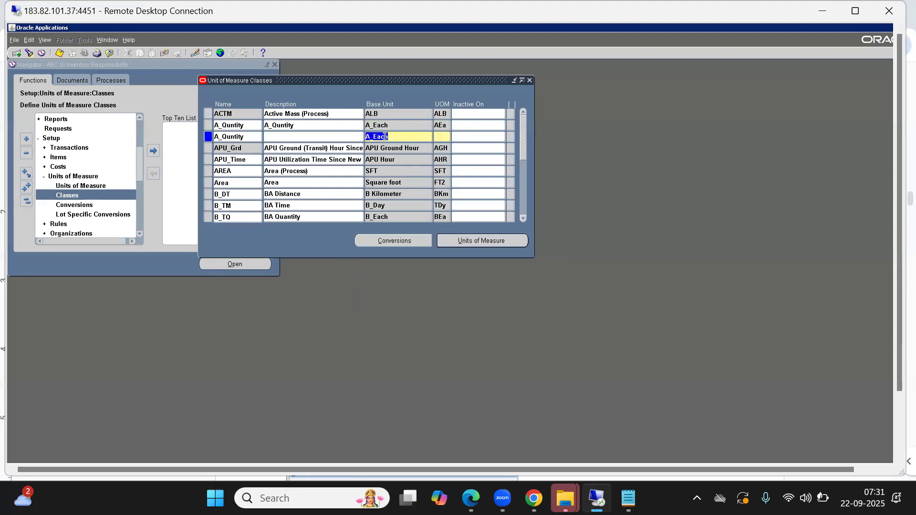
{"action": "left_click", "coordinate": [247, 134]}
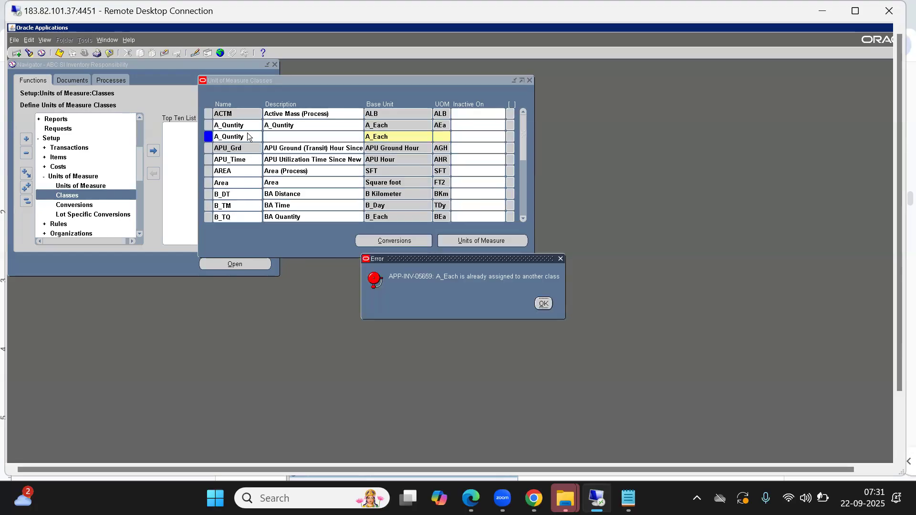
{"action": "left_click", "coordinate": [546, 305]}
{"action": "key", "text": "Delete"}
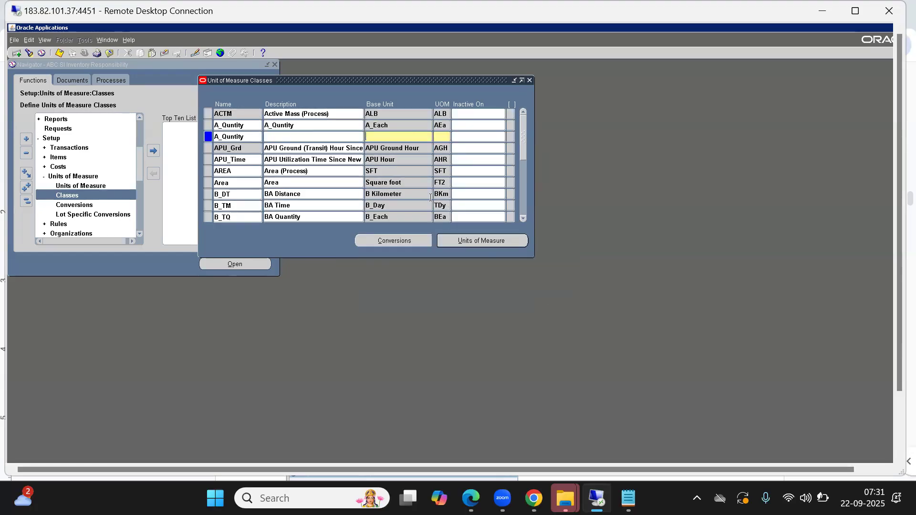
Rename the new class row as A_Weight and copy that name into its description.
{"action": "left_click", "coordinate": [248, 138]}
{"action": "key", "text": "BackSpace"}
{"action": "key", "text": "BackSpace"}
{"action": "key", "text": "BackSpace"}
{"action": "key", "text": "BackSpace"}
{"action": "key", "text": "BackSpace"}
{"action": "key", "text": "BackSpace"}
{"action": "key", "text": "BackSpace"}
{"action": "type", "text": "Weight"}
{"action": "double_click", "coordinate": [248, 137]}
{"action": "key", "text": "Tab"}
{"action": "key", "text": "ctrl+v"}
Set the A_Weight class's base unit to A_KG and its UOM to AKG.
{"action": "type", "text": "A_KG"}
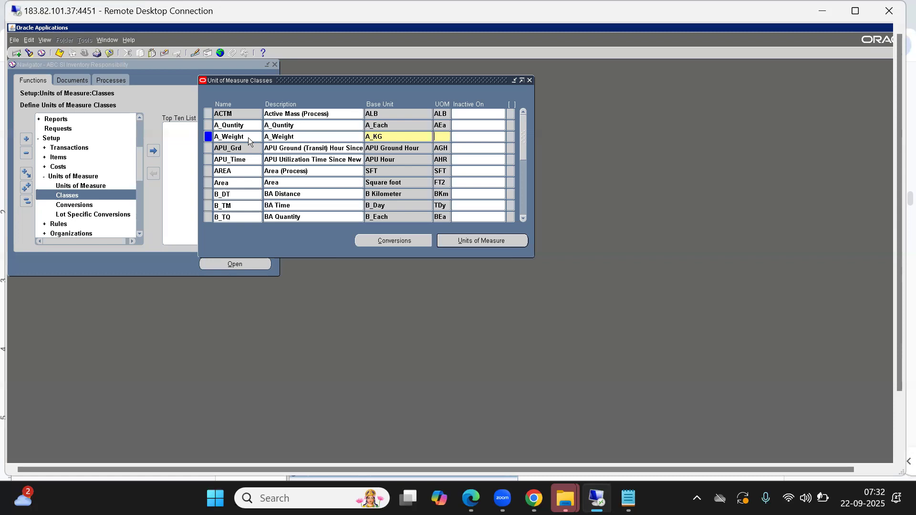
{"action": "type", "text": "AKg"}
{"action": "key", "text": "Tab"}
{"action": "key", "text": "shift+Tab"}
{"action": "type", "text": "AKG"}
{"action": "key", "text": "Tab"}
Insert a class row below A_Weight with A_Volumn as both name and description.
{"action": "key", "text": "ctrl+Down"}
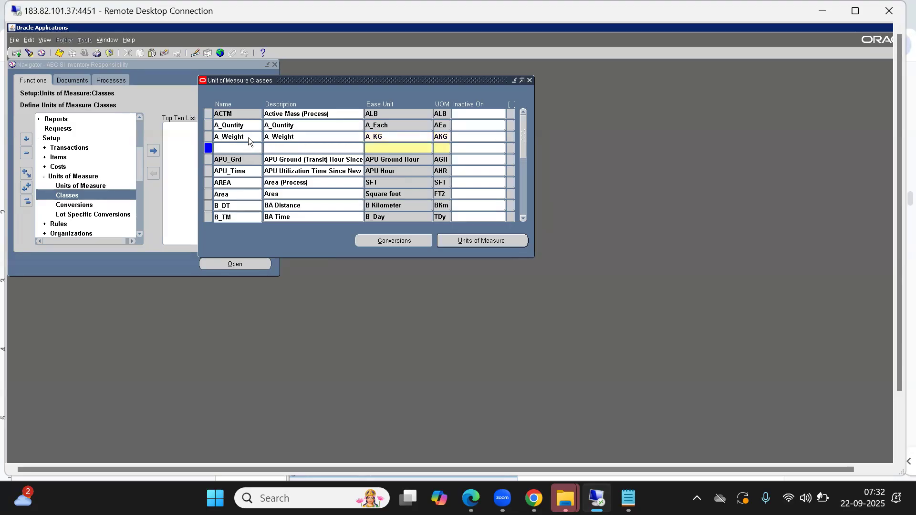
{"action": "type", "text": "A_Volumn"}
{"action": "key", "text": "shift+Home"}
{"action": "key", "text": "Tab"}
{"action": "key", "text": "ctrl+v"}
Set the A_Volumn class's base unit to A_LT and its UOM to ALT.
{"action": "type", "text": "a"}
{"action": "key", "text": "BackSpace"}
{"action": "type", "text": "A_LTALT"}
{"action": "key", "text": "Tab"}
Insert a class row below A_Volumn with A_DISTANCE as both name and description.
{"action": "key", "text": "ctrl+Down"}
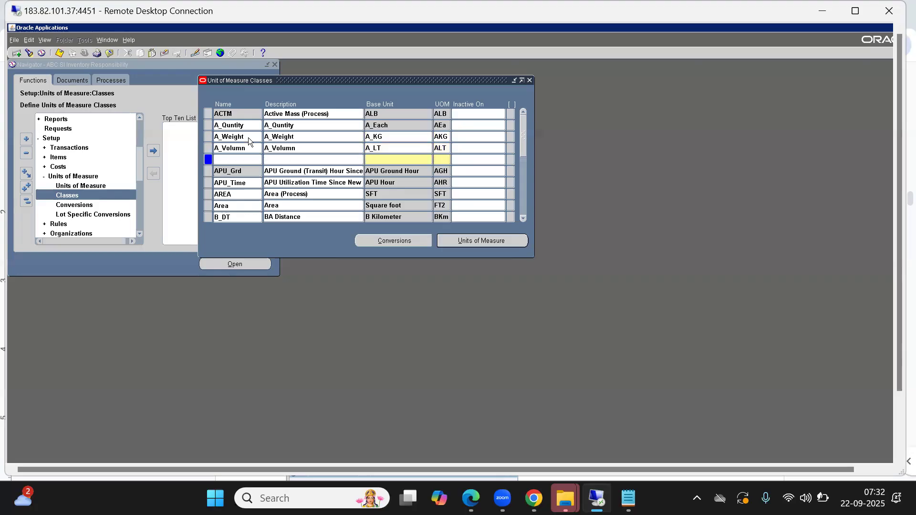
{"action": "type", "text": "A_DISTANCE"}
{"action": "key", "text": "shift+Tab"}
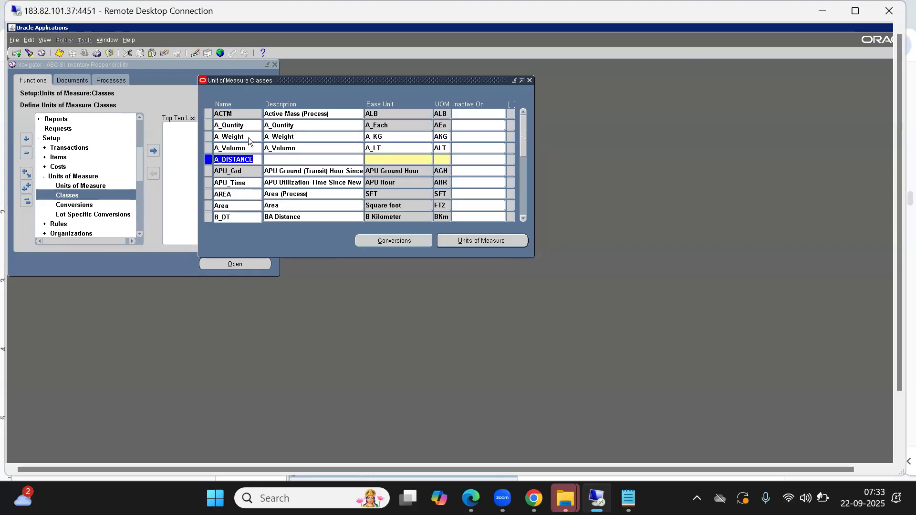
{"action": "key", "text": "Tab"}
{"action": "key", "text": "ctrl+v"}
{"action": "key", "text": "Tab"}
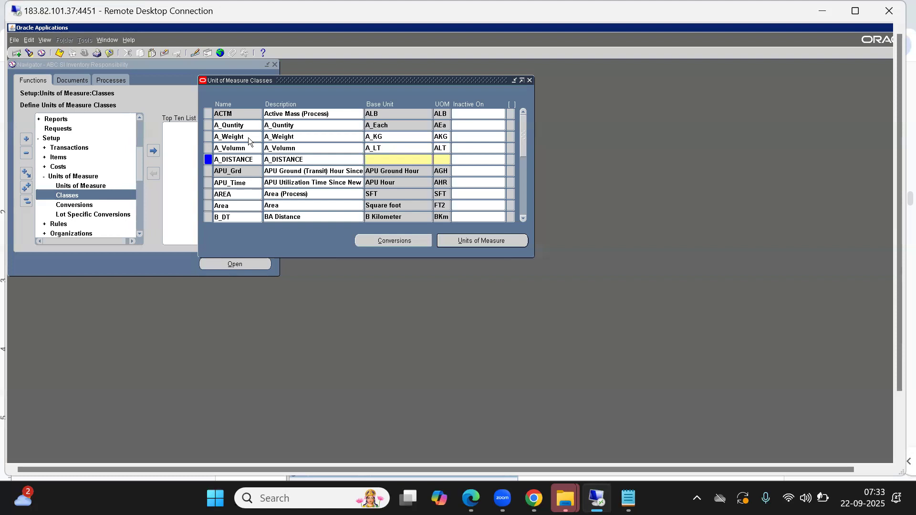
Enter A_DISTANCE as the base unit of the A_DISTANCE class.
{"action": "type", "text": "A_DISTANCE"}
{"action": "key", "text": "Tab"}
{"action": "key", "text": "shift+Tab"}
Set the A_DISTANCE class's base unit to A_KM and its UOM to AKM.
{"action": "key", "text": "End"}
{"action": "key", "text": "BackSpace"}
{"action": "key", "text": "BackSpace"}
{"action": "key", "text": "BackSpace"}
{"action": "key", "text": "BackSpace"}
{"action": "key", "text": "BackSpace"}
{"action": "key", "text": "BackSpace"}
{"action": "key", "text": "BackSpace"}
{"action": "key", "text": "BackSpace"}
{"action": "type", "text": "KMAKM"}
{"action": "key", "text": "Tab"}
Insert a class row below A_DISTANCE with A_TIME as both name and description.
{"action": "key", "text": "ctrl+Down"}
{"action": "type", "text": "A"}
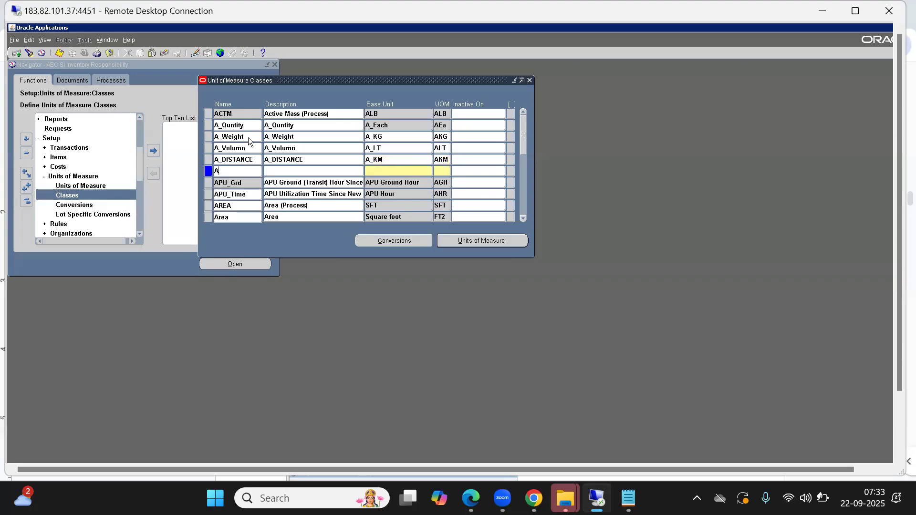
{"action": "type", "text": "_TIME"}
{"action": "type", "text": "A"}
{"action": "type", "text": "_TIME"}
{"action": "key", "text": "Tab"}
Try to assign base unit A_HR with UOM AHR to the A_TIME class.
{"action": "type", "text": "A"}
{"action": "type", "text": "_"}
{"action": "type", "text": "HR"}
{"action": "type", "text": "AHR"}
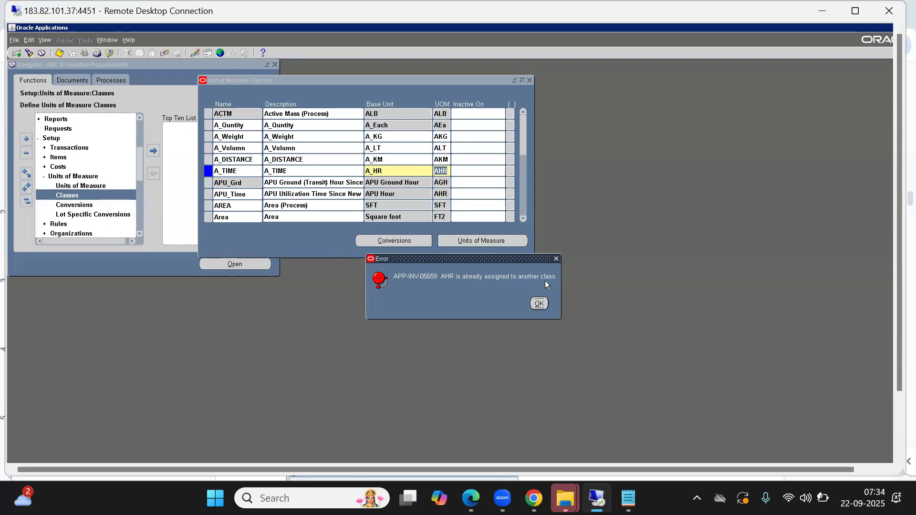
{"action": "left_click", "coordinate": [538, 304]}
Set the A_TIME class's UOM to AHr and its base unit to A_Hour, and save the new classes.
{"action": "left_click", "coordinate": [446, 171]}
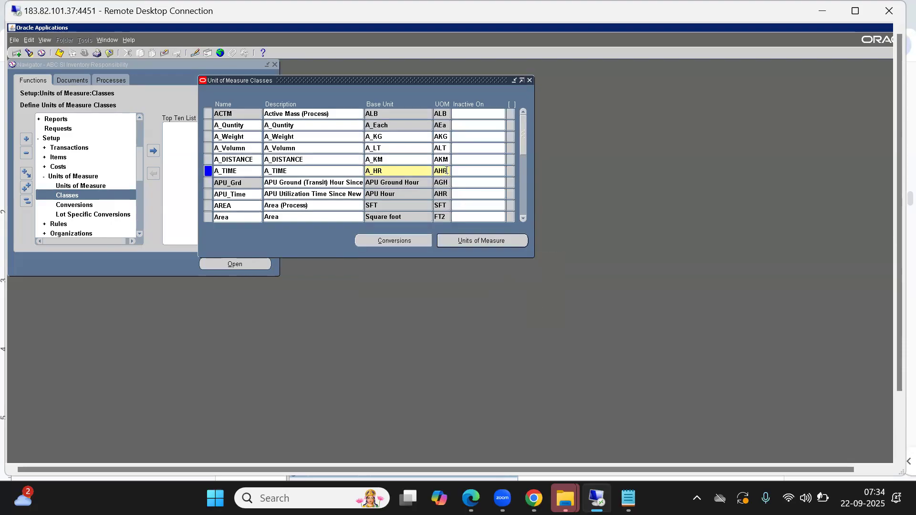
{"action": "type", "text": "r"}
{"action": "key", "text": "Tab"}
{"action": "left_click", "coordinate": [394, 171]}
{"action": "key", "text": "Right"}
{"action": "key", "text": "BackSpace"}
{"action": "key", "text": "BackSpace"}
{"action": "type", "text": "Hour"}
{"action": "key", "text": "Tab"}
{"action": "key", "text": "Right"}
{"action": "key", "text": "Tab"}
{"action": "key", "text": "ctrl+s"}
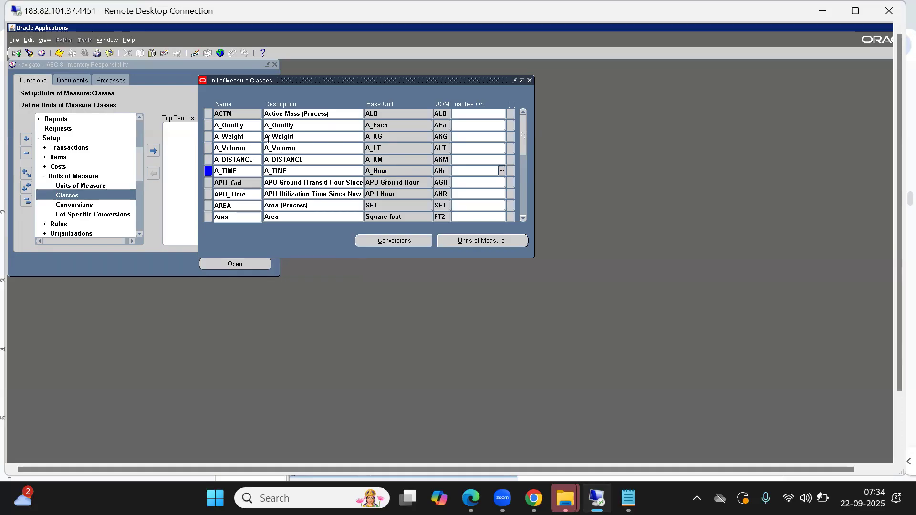
Go through the new class rows one by one, from A_Quntity down to A_TIME.
{"action": "double_click", "coordinate": [238, 125]}
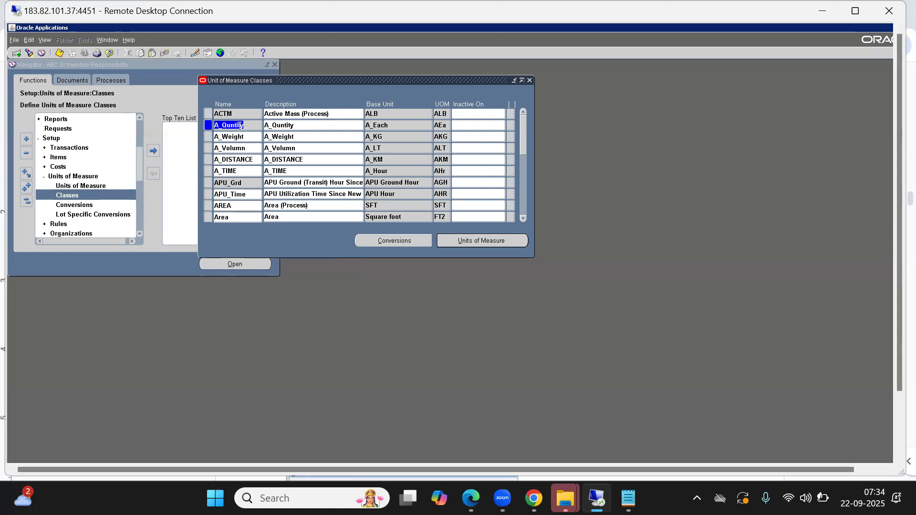
{"action": "left_click", "coordinate": [231, 137]}
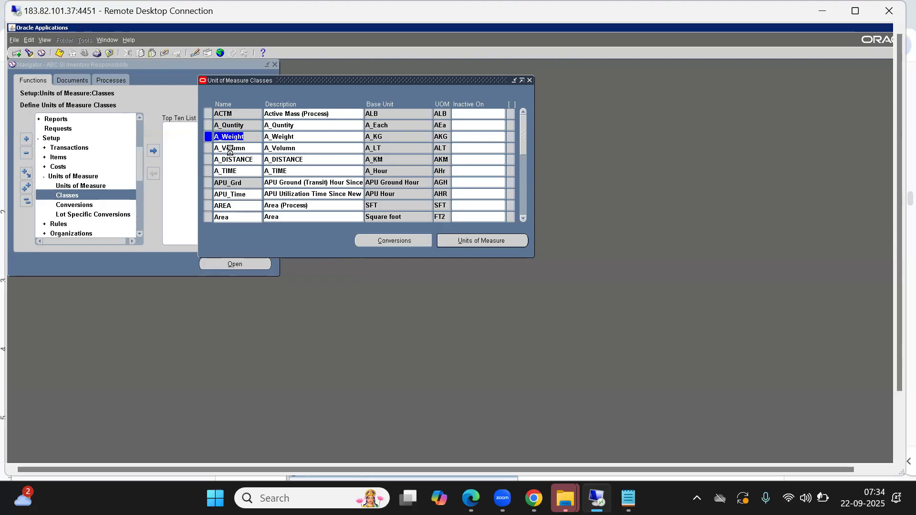
{"action": "left_click", "coordinate": [230, 149]}
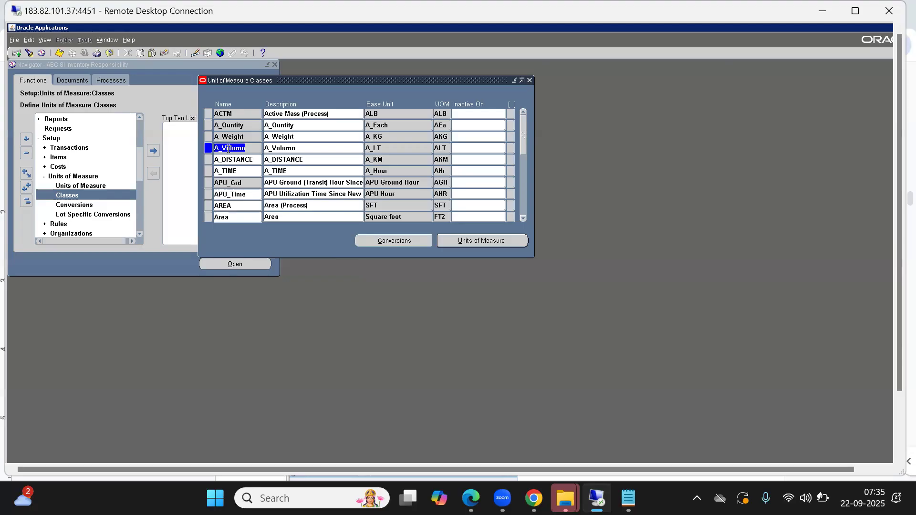
{"action": "left_click", "coordinate": [241, 159]}
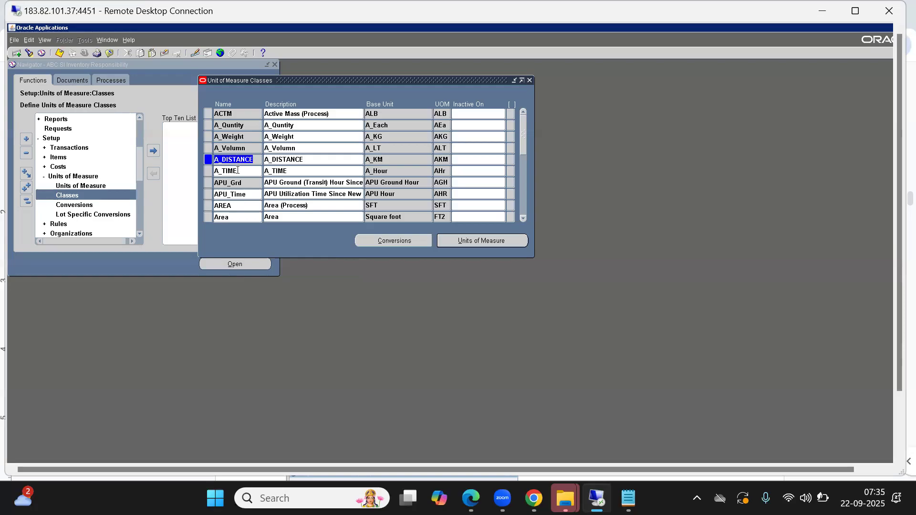
{"action": "left_click", "coordinate": [236, 171]}
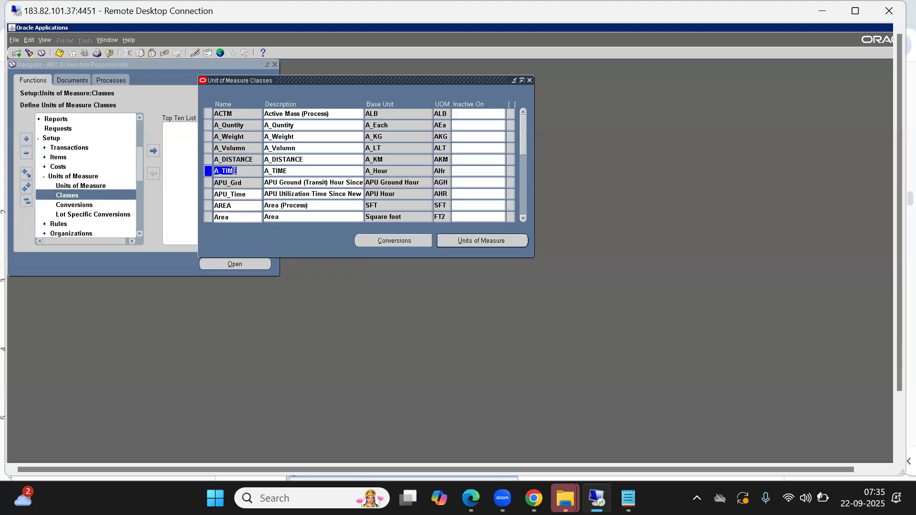
Open the units of measure of the A_Quntity class and move their window clear of the class list.
{"action": "left_click", "coordinate": [240, 126]}
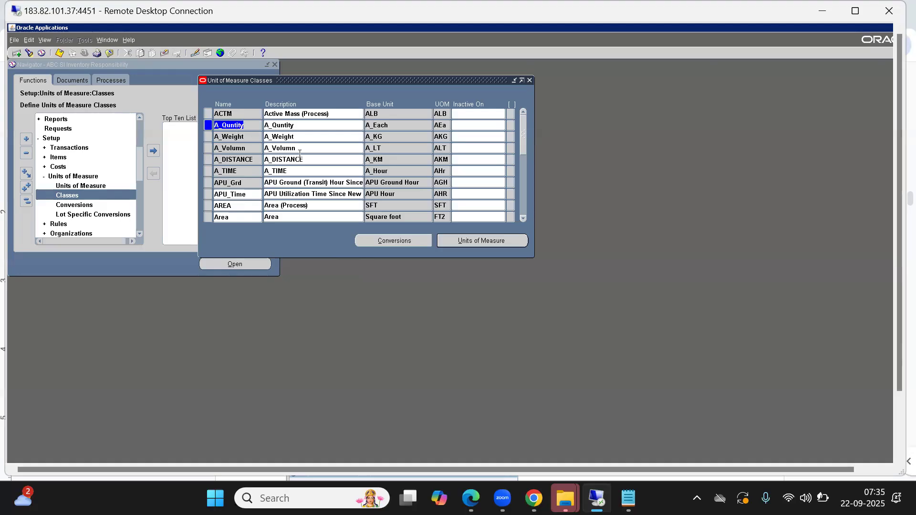
{"action": "left_click", "coordinate": [470, 242]}
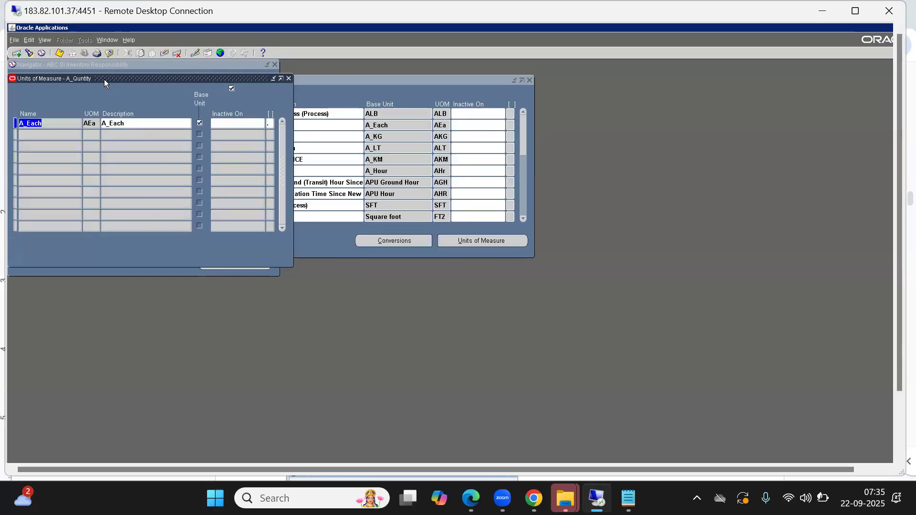
{"action": "left_click_drag", "start_coordinate": [101, 80], "coordinate": [421, 193]}
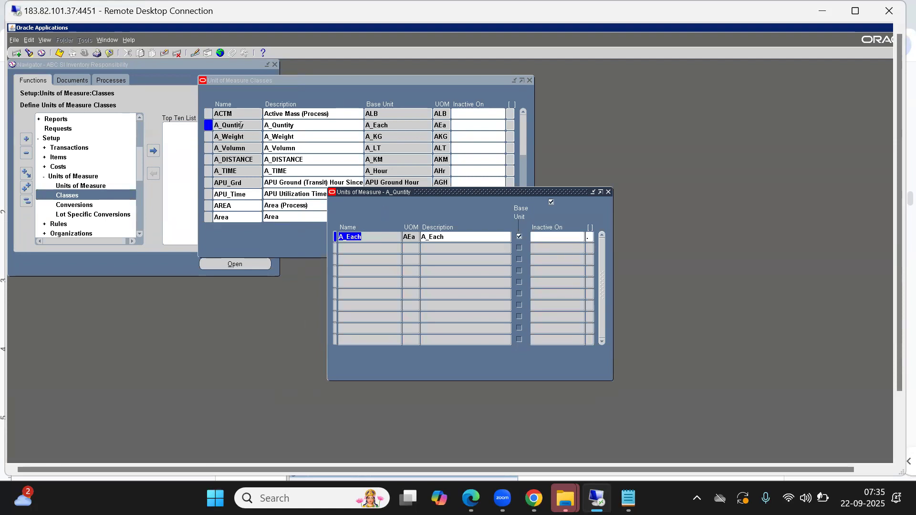
Check the Quantity examples in the Google Docs notes, and add a unit named A_Dogen below A_Each.
{"action": "left_click", "coordinate": [359, 248]}
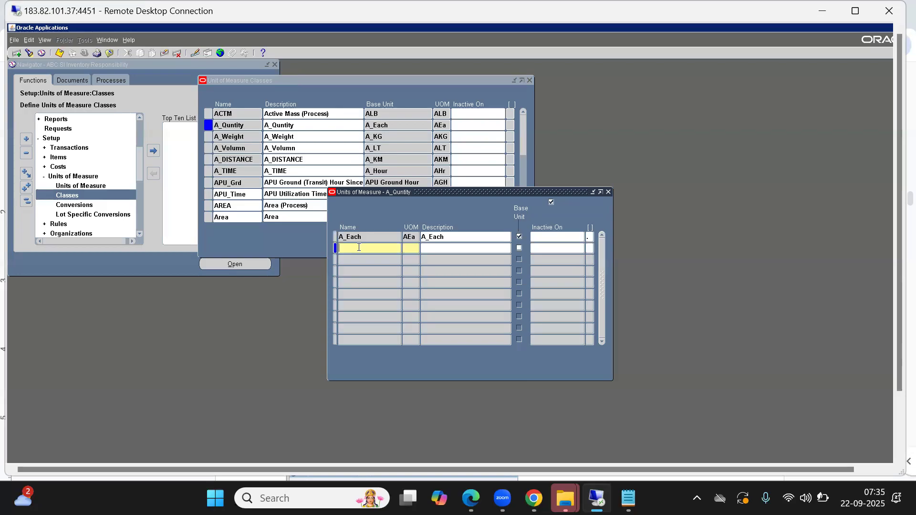
{"action": "key", "text": "alt+Tab"}
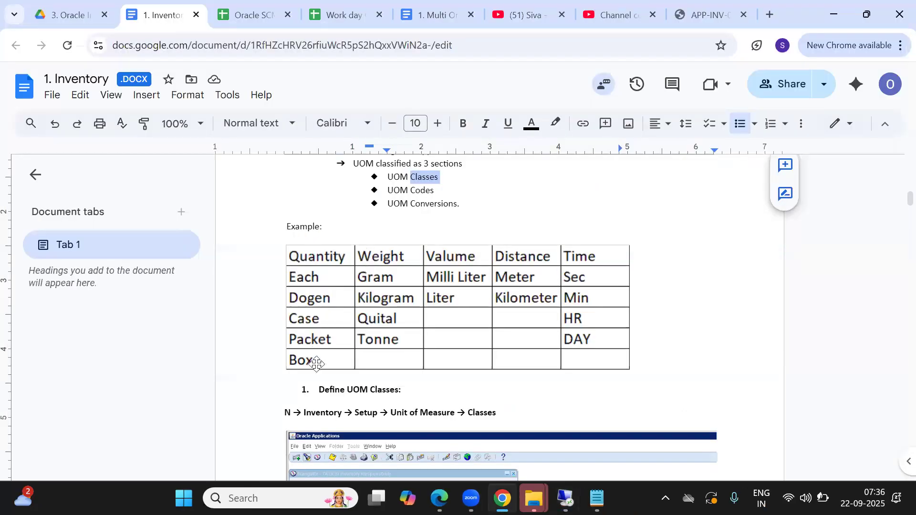
{"action": "key", "text": "alt+Tab"}
{"action": "type", "text": "A_DO"}
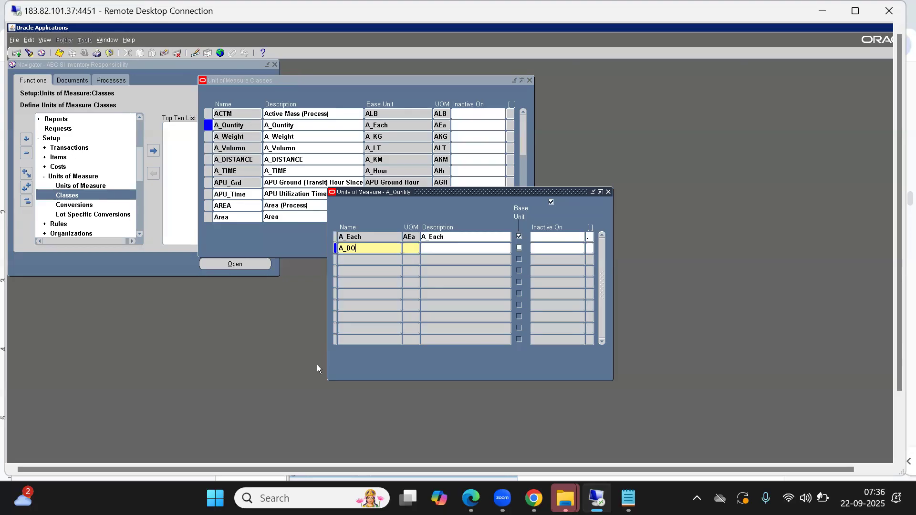
{"action": "key", "text": "BackSpace"}
{"action": "type", "text": "ogen"}
Set the A_Dogen unit's UOM to ADG and its description to A_Dogen.
{"action": "key", "text": "Tab"}
{"action": "type", "text": "a"}
{"action": "key", "text": "BackSpace"}
{"action": "type", "text": "Ad"}
{"action": "key", "text": "BackSpace"}
{"action": "type", "text": "DG"}
{"action": "type", "text": "A"}
{"action": "type", "text": "_G"}
{"action": "key", "text": "BackSpace"}
{"action": "type", "text": "Dogen"}
{"action": "key", "text": "Tab"}
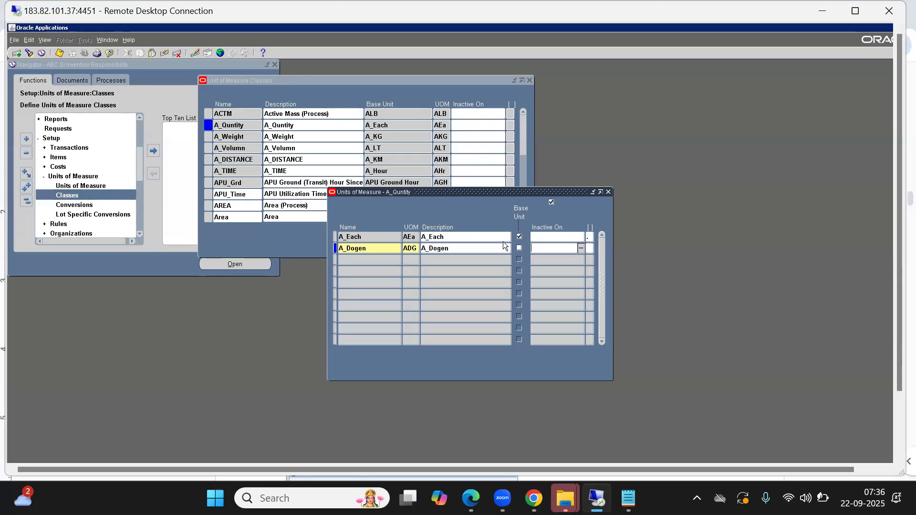
{"action": "key", "text": "Tab"}
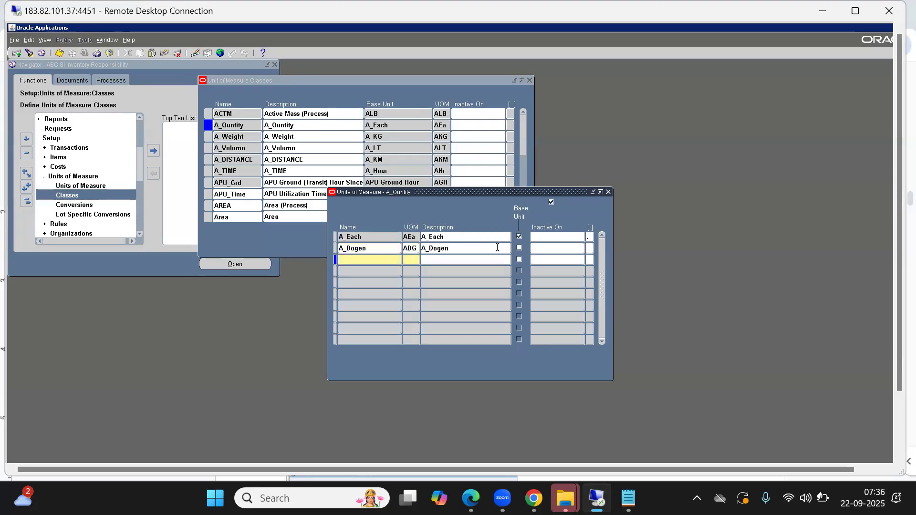
Add a unit named A_Packet below A_Dogen in the A_Quntity class.
{"action": "type", "text": "a"}
{"action": "key", "text": "BackSpace"}
{"action": "type", "text": "A"}
{"action": "type", "text": "_P"}
{"action": "type", "text": "acke"}
{"action": "type", "text": "AP"}
{"action": "type", "text": "C"}
Set the A_Packet unit's UOM to APK and its description to A_Packet.
{"action": "key", "text": "BackSpace"}
{"action": "type", "text": "K"}
{"action": "type", "text": "A"}
{"action": "type", "text": "_P"}
{"action": "type", "text": "acket"}
{"action": "key", "text": "Tab"}
{"action": "key", "text": "Tab"}
{"action": "key", "text": "Tab"}
Add a unit named A_Case below A_Packet, with UOM ACS and description A_Case.
{"action": "type", "text": "A"}
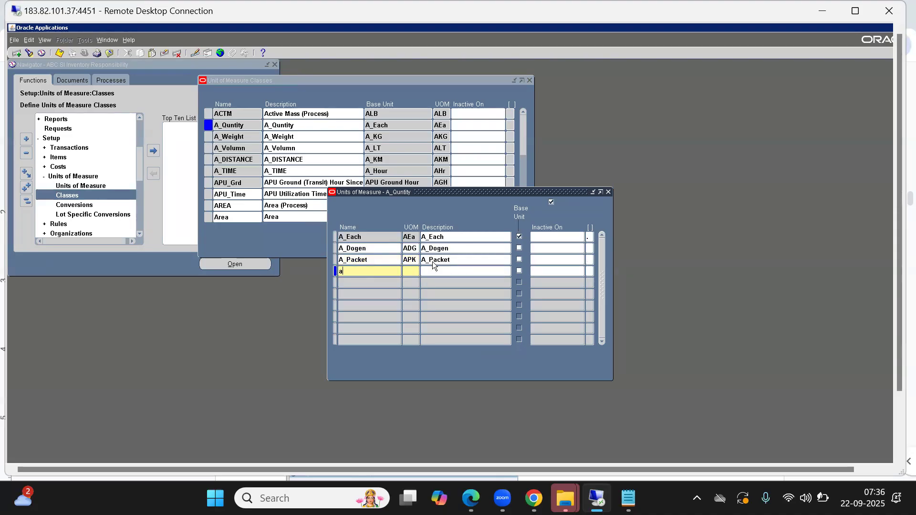
{"action": "type", "text": "_Case"}
{"action": "type", "text": "A_Case"}
{"action": "key", "text": "Tab"}
Add a unit named A_Box with UOM ABX and description A_Box, and close the A_Quntity units window.
{"action": "key", "text": "Tab"}
{"action": "type", "text": "a"}
{"action": "key", "text": "BackSpace"}
{"action": "type", "text": "A_Box"}
{"action": "key", "text": "Tab"}
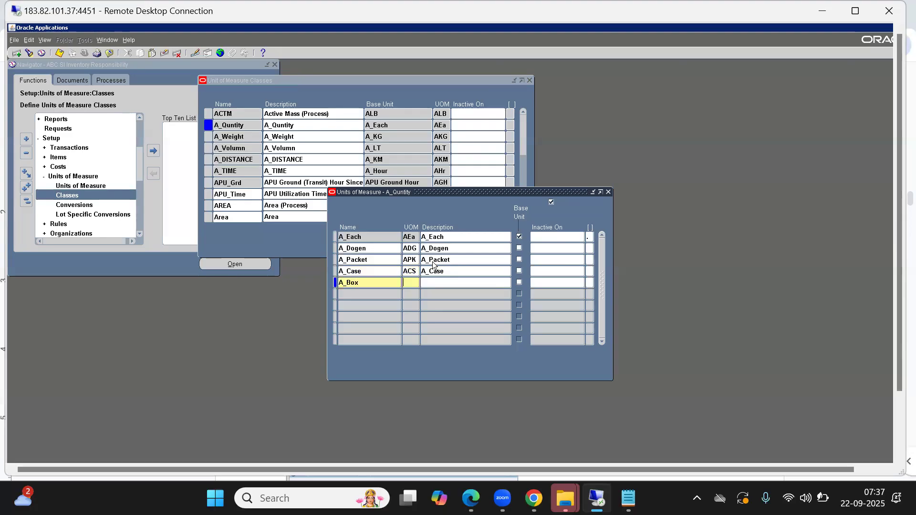
{"action": "type", "text": "A"}
{"action": "type", "text": "BX"}
{"action": "type", "text": "A"}
{"action": "type", "text": "_B"}
{"action": "type", "text": "ox"}
{"action": "key", "text": "Tab"}
{"action": "left_click", "coordinate": [608, 192]}
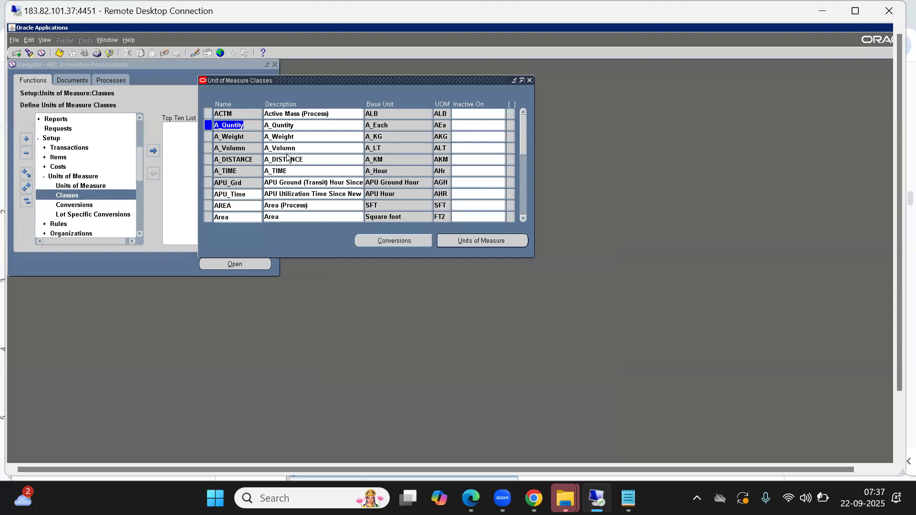
Open the units of measure of the A_Weight class and check the Weight examples in the Google Docs notes.
{"action": "left_click", "coordinate": [238, 138]}
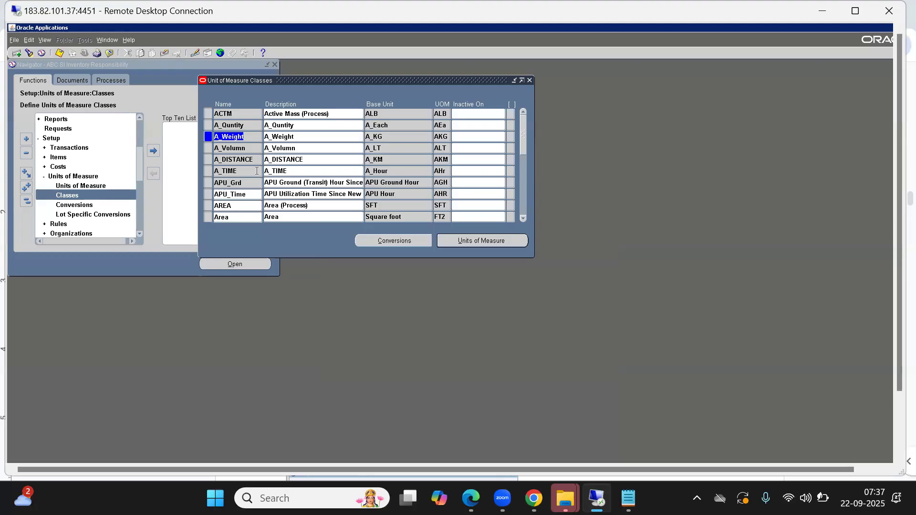
{"action": "key", "text": "alt+Tab"}
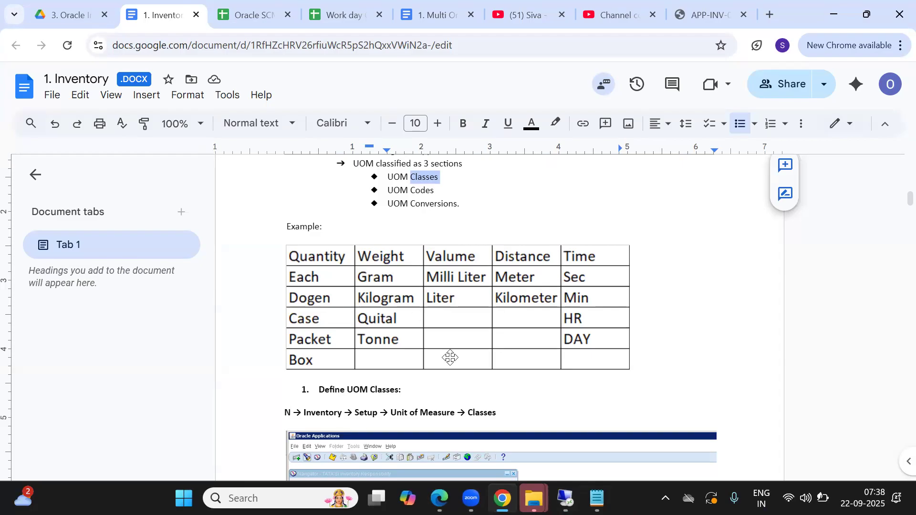
{"action": "key", "text": "alt+Tab"}
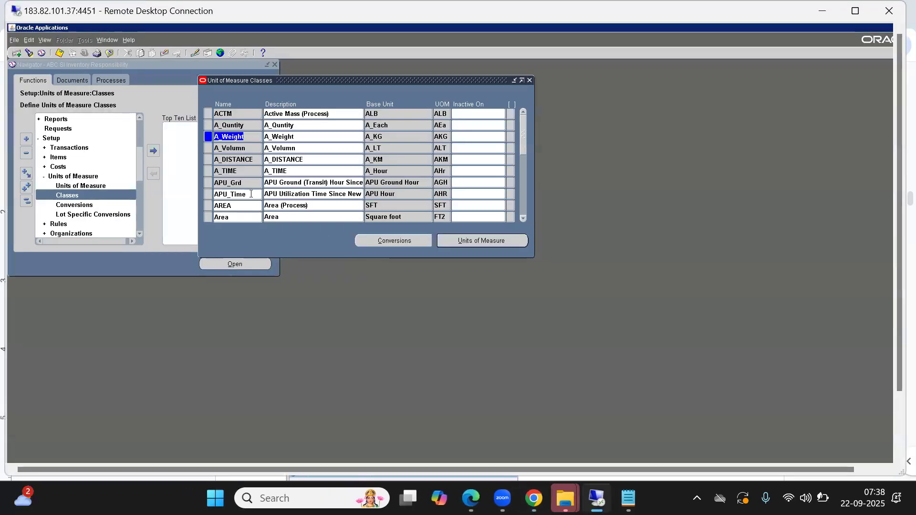
{"action": "left_click", "coordinate": [227, 137]}
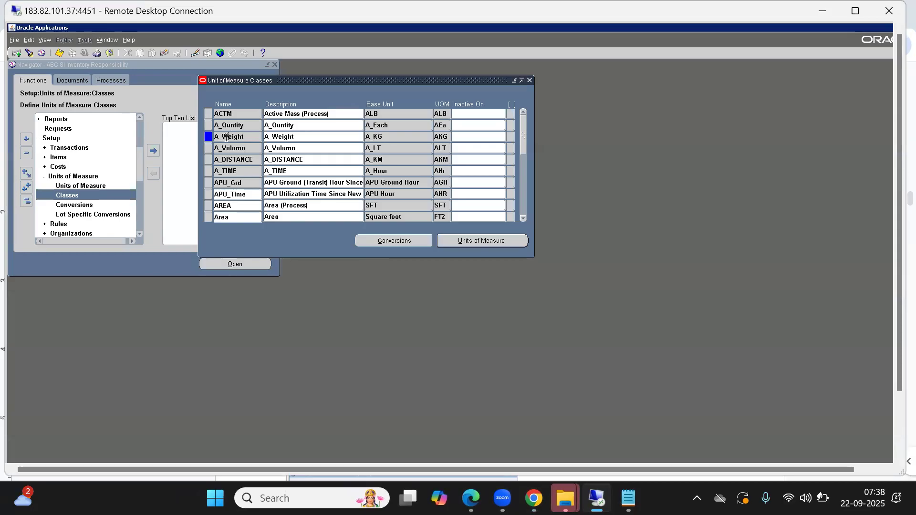
{"action": "left_click", "coordinate": [462, 243]}
{"action": "left_click", "coordinate": [356, 249]}
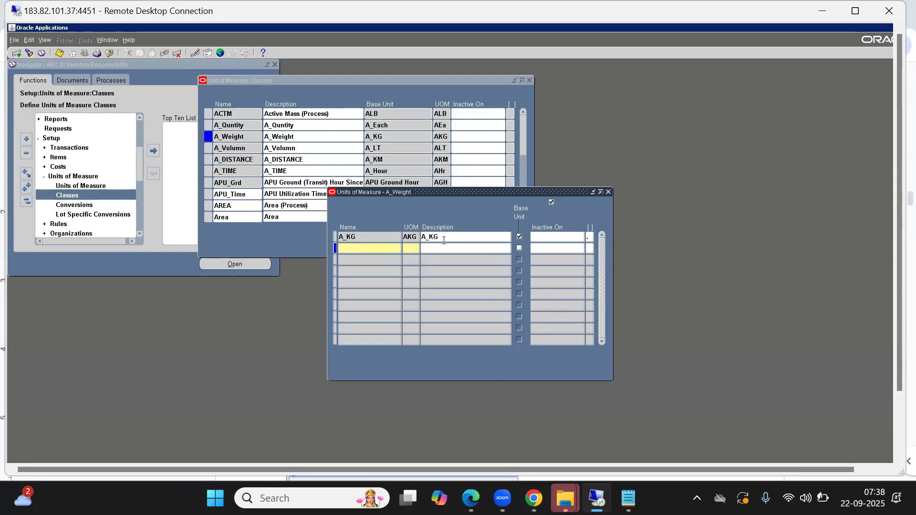
{"action": "key", "text": "alt+Tab"}
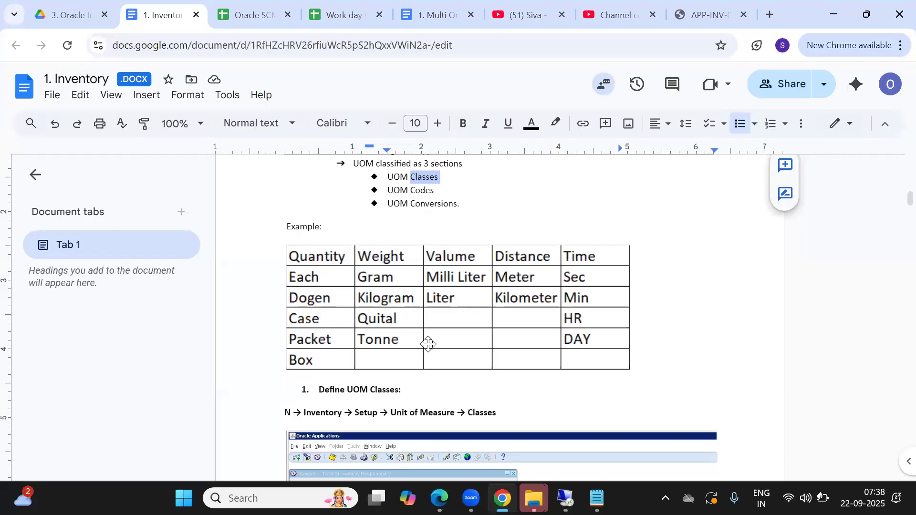
{"action": "key", "text": "alt+Tab"}
Add a unit named A_Gram below A_KG in the A_Weight class.
{"action": "type", "text": "a"}
{"action": "key", "text": "BackSpace"}
{"action": "type", "text": "A_G"}
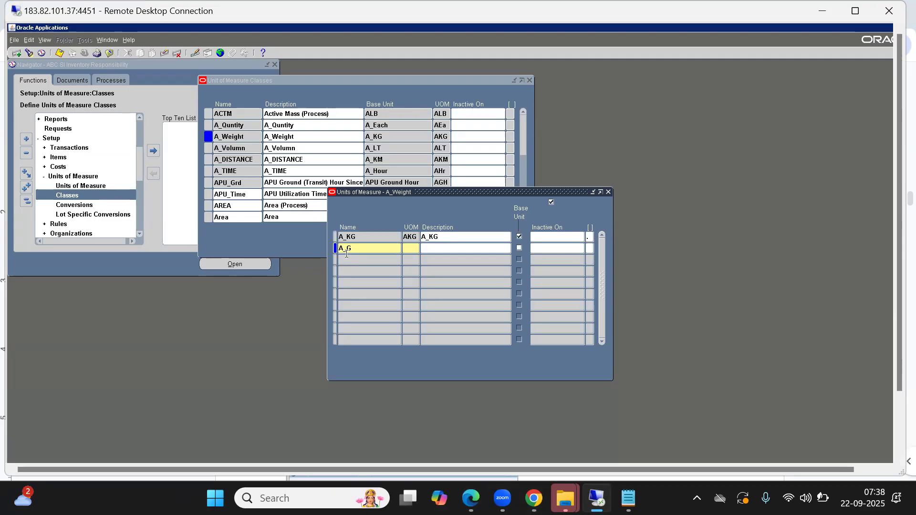
{"action": "type", "text": "ram"}
{"action": "key", "text": "Tab"}
Set the A_Gram unit's UOM to AGR and its description to A_GRAM.
{"action": "type", "text": "A_G"}
{"action": "key", "text": "shift+Tab"}
{"action": "key", "text": "Right"}
{"action": "key", "text": "Left"}
{"action": "key", "text": "BackSpace"}
{"action": "key", "text": "End"}
{"action": "type", "text": "R"}
{"action": "type", "text": "A"}
{"action": "type", "text": "_GRAM"}
{"action": "key", "text": "Tab"}
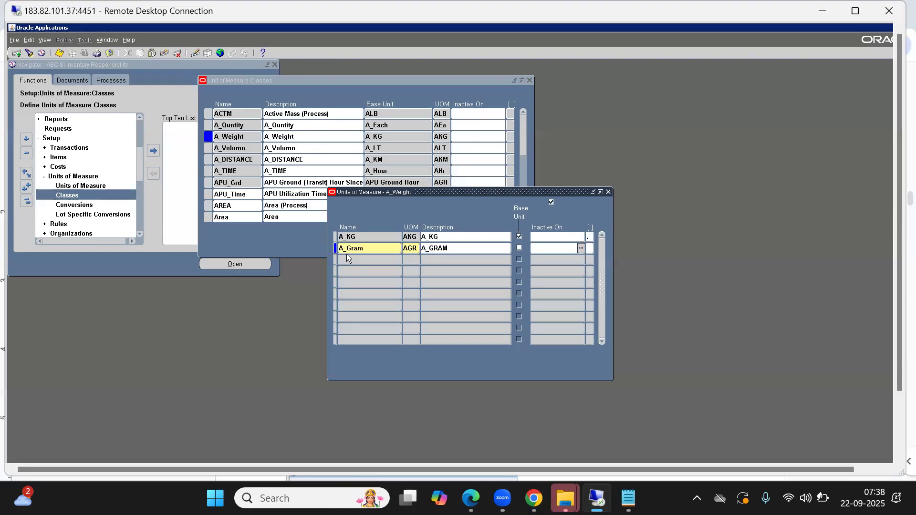
{"action": "key", "text": "Tab"}
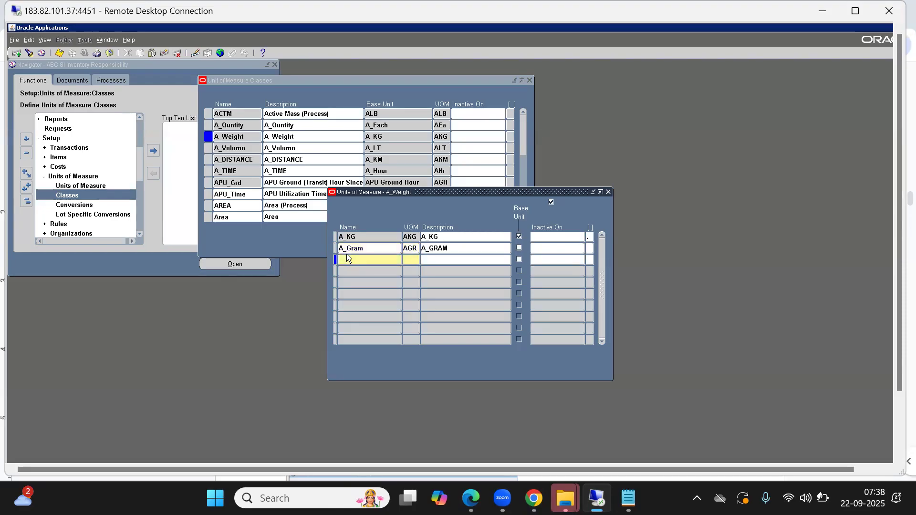
Add a unit named A_QUITAL below A_Gram, with UOM AQT and description A_QUITAL.
{"action": "type", "text": "A_"}
{"action": "type", "text": "U"}
{"action": "type", "text": "ITA"}
{"action": "type", "text": "A"}
{"action": "type", "text": "Q"}
{"action": "type", "text": "A"}
{"action": "type", "text": "QUITAL"}
{"action": "key", "text": "Tab"}
{"action": "key", "text": "Tab"}
{"action": "key", "text": "Tab"}
{"action": "key", "text": "Tab"}
Add a unit named A_TONNE with UOM ATN below A_QUITAL.
{"action": "type", "text": "A"}
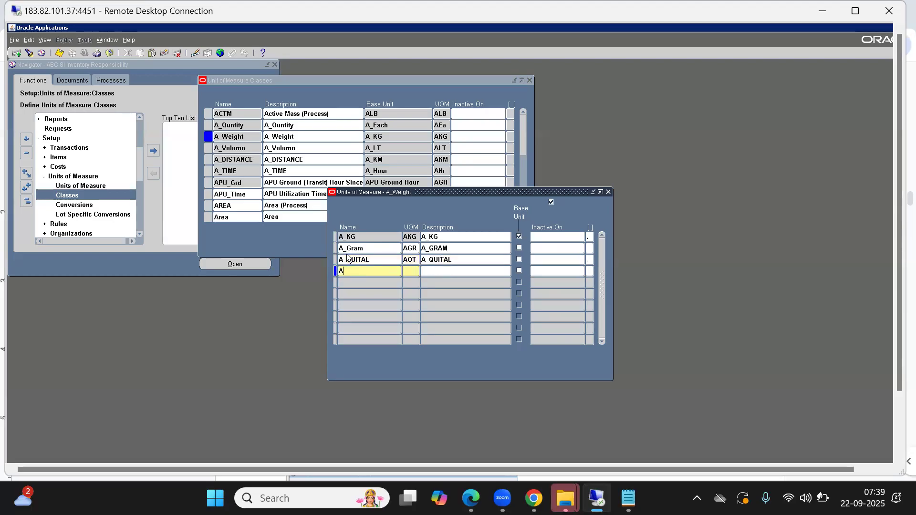
{"action": "type", "text": "_TONNE"}
{"action": "key", "text": "Tab"}
{"action": "type", "text": "ATN"}
{"action": "key", "text": "Tab"}
Set the new tonne unit's description to A_TONNE and close the A_Weight units window.
{"action": "type", "text": "A_Q"}
{"action": "key", "text": "BackSpace"}
{"action": "type", "text": "To"}
{"action": "key", "text": "BackSpace"}
{"action": "type", "text": "ONNE"}
{"action": "key", "text": "Tab"}
{"action": "left_click", "coordinate": [608, 192]}
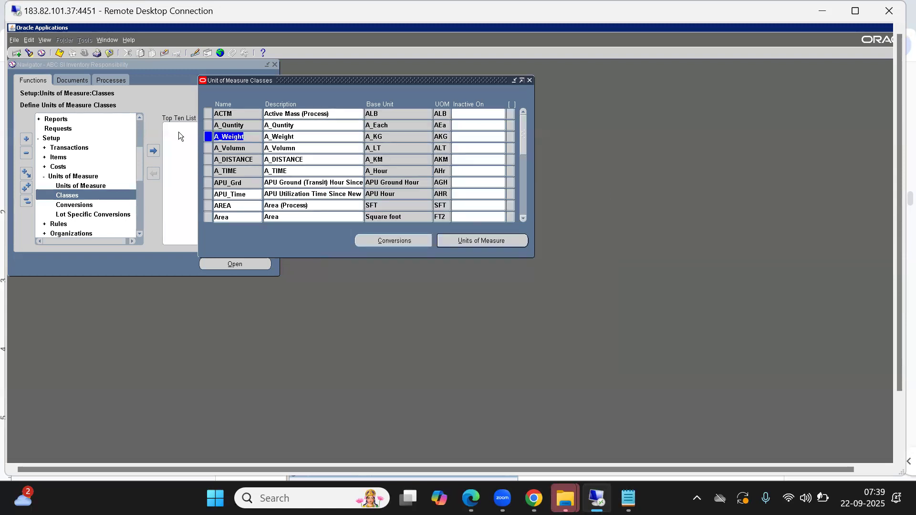
Check the Valume examples in the Google Docs notes, and open the A_Volumn class's units of measure at a new row.
{"action": "left_click", "coordinate": [236, 146]}
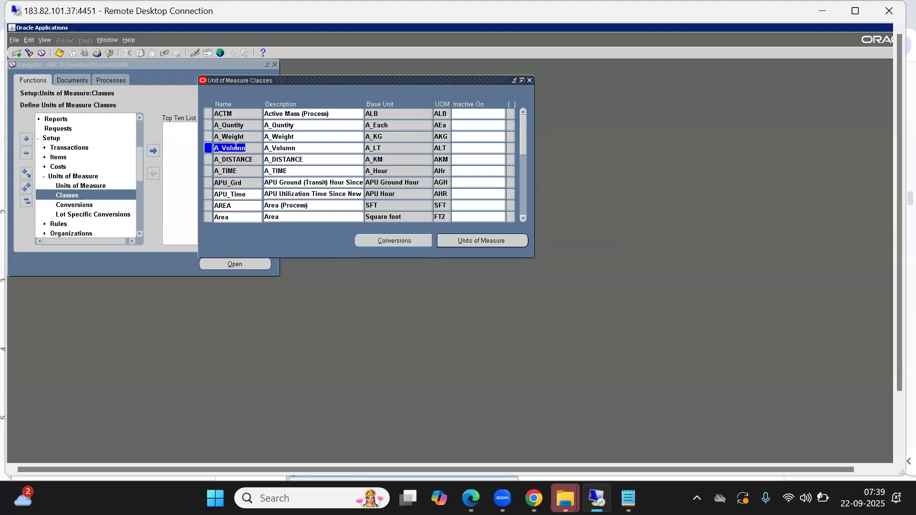
{"action": "key", "text": "alt+Tab"}
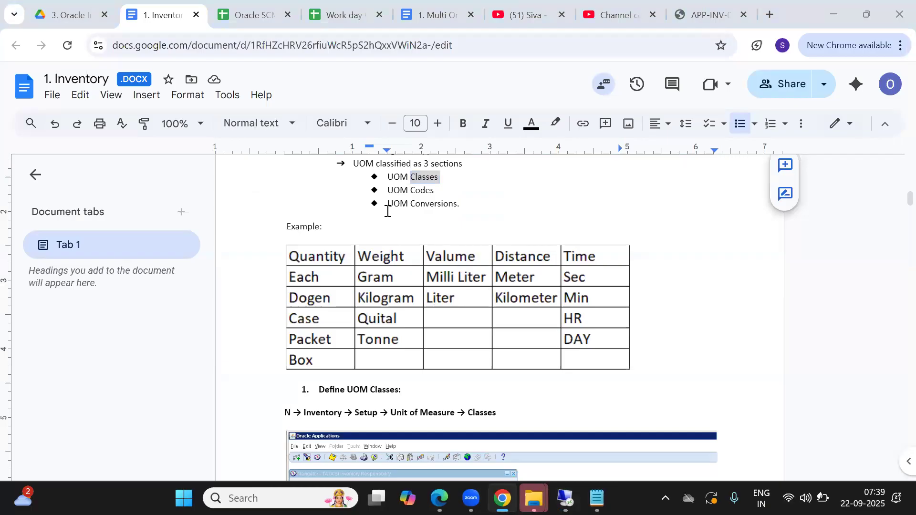
{"action": "key", "text": "alt+Tab"}
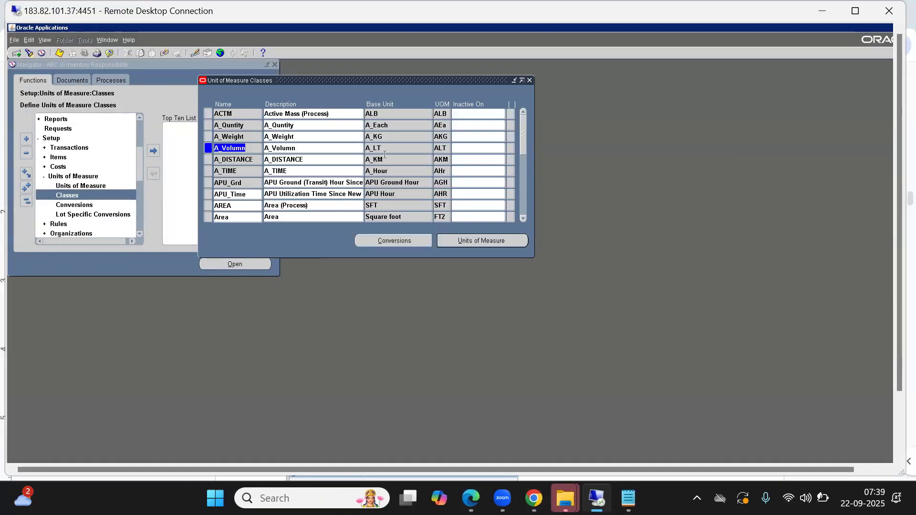
{"action": "key", "text": "alt+Tab"}
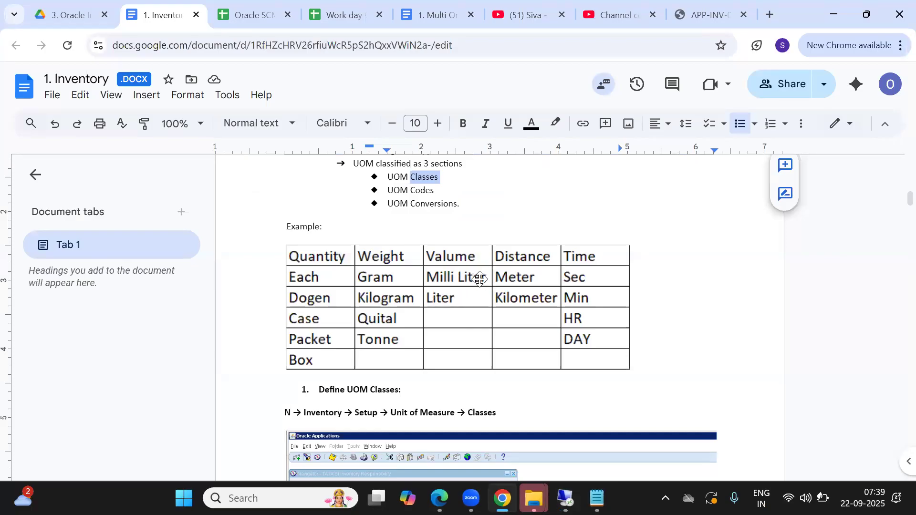
{"action": "key", "text": "alt+Tab"}
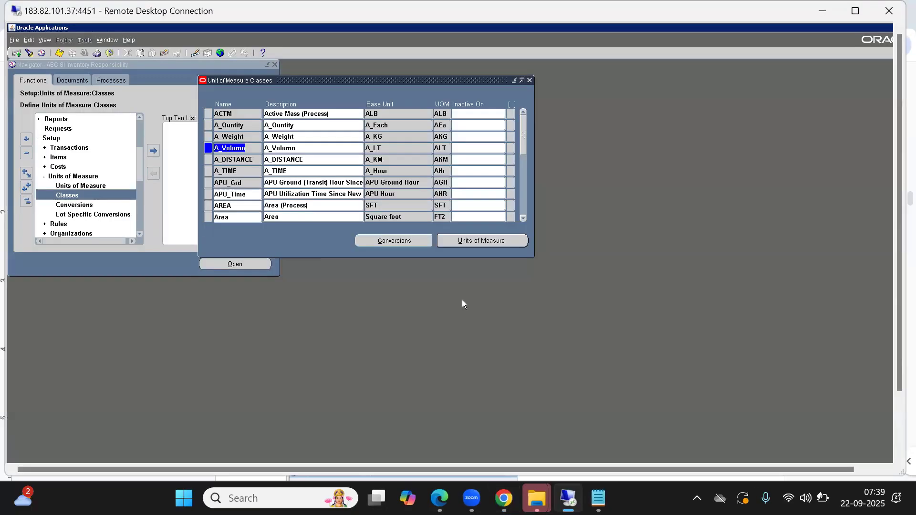
{"action": "left_click", "coordinate": [485, 241]}
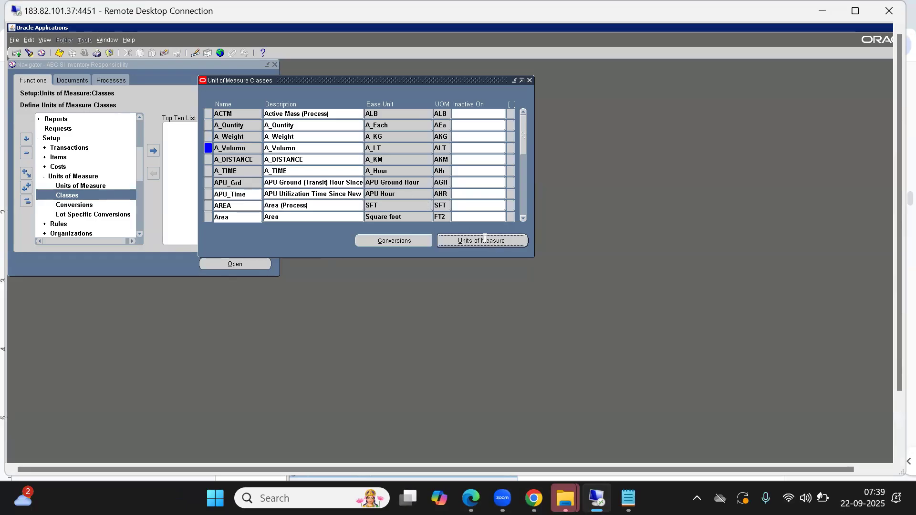
{"action": "left_click", "coordinate": [357, 249]}
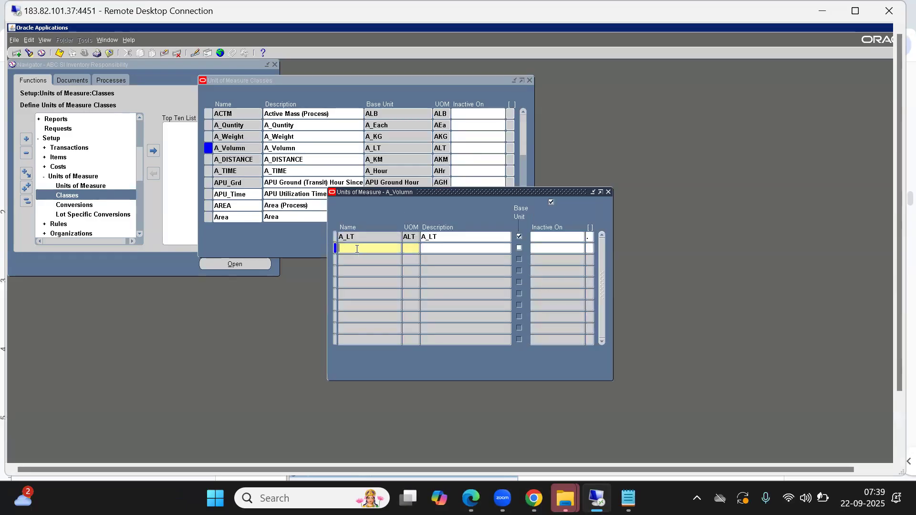
Add a unit named A_MILLI LITER with UOM AML below A_LT.
{"action": "type", "text": "A_MILLI LITER"}
{"action": "key", "text": "Tab"}
{"action": "type", "text": "AMLA"}
Copy the name A_MILLI LITER into that unit's description and close the A_Volumn units window.
{"action": "triple_click", "coordinate": [356, 249]}
{"action": "key", "text": "ctrl+c"}
{"action": "left_click", "coordinate": [454, 250]}
{"action": "key", "text": "ctrl+v"}
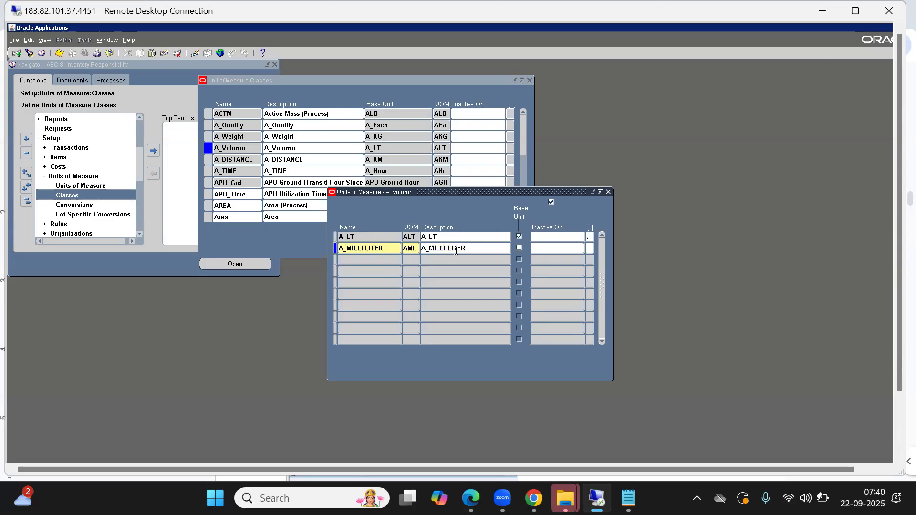
{"action": "triple_click", "coordinate": [456, 249]}
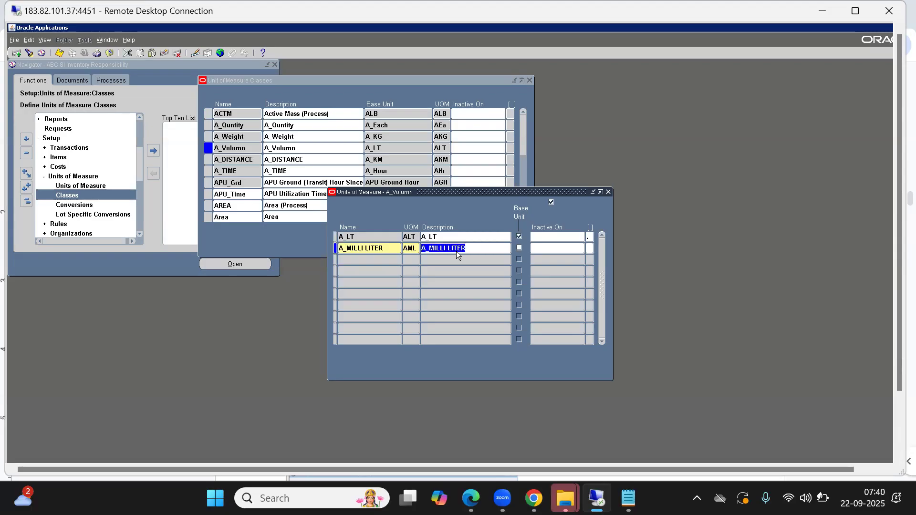
{"action": "left_click", "coordinate": [608, 192]}
Open the units of measure of the A_DISTANCE class and check the Distance examples in the Google Docs notes.
{"action": "double_click", "coordinate": [231, 159]}
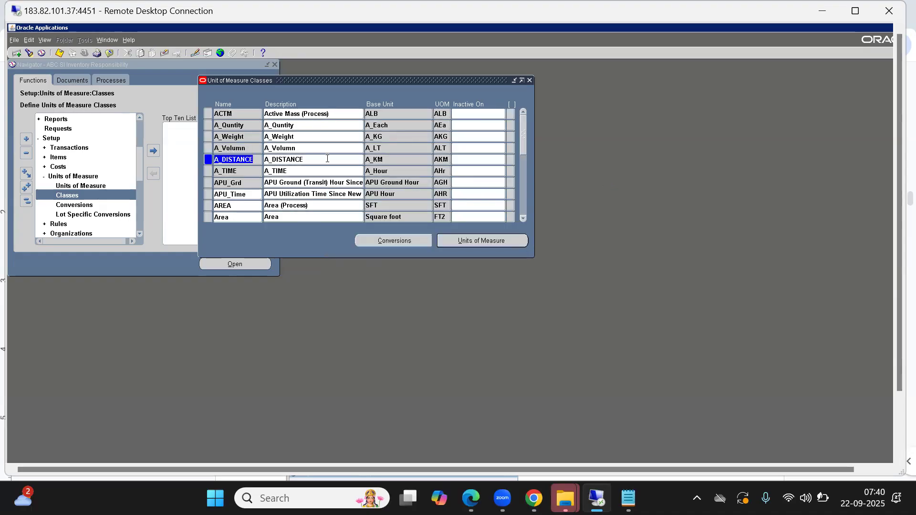
{"action": "left_click", "coordinate": [474, 242]}
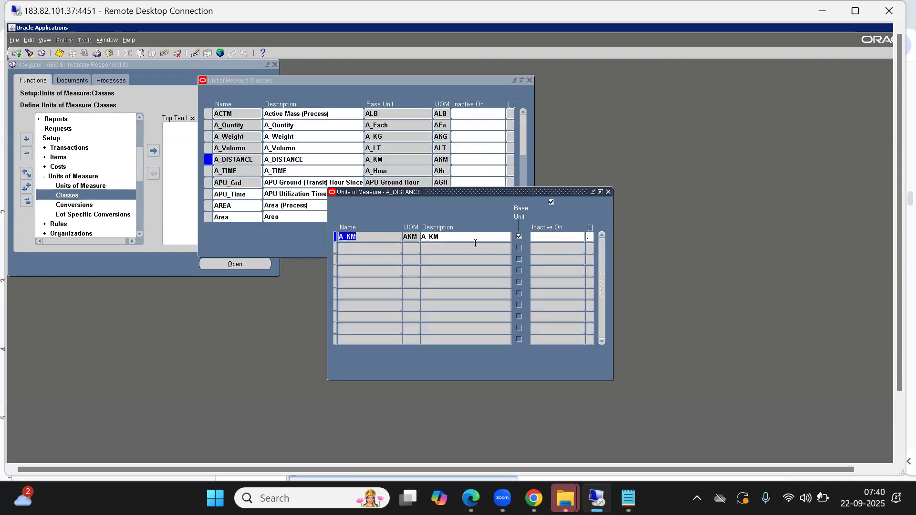
{"action": "key", "text": "alt+Tab"}
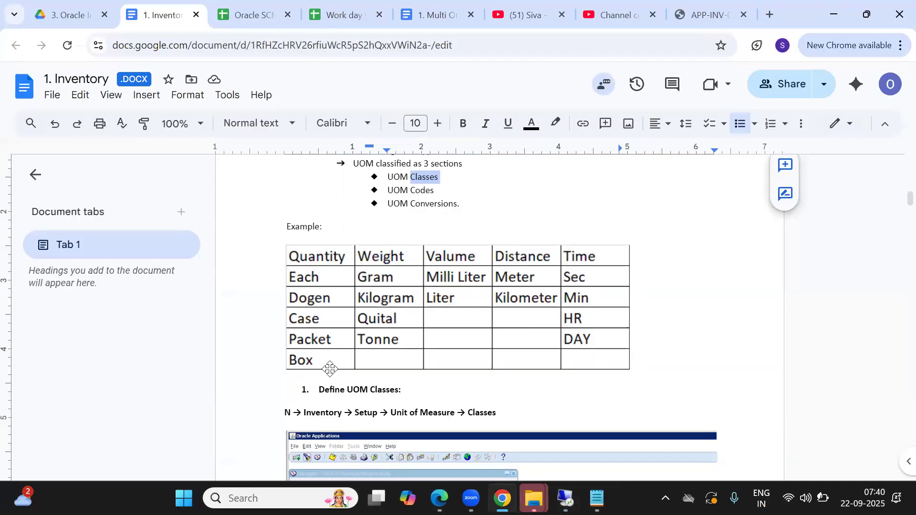
{"action": "key", "text": "alt+Tab"}
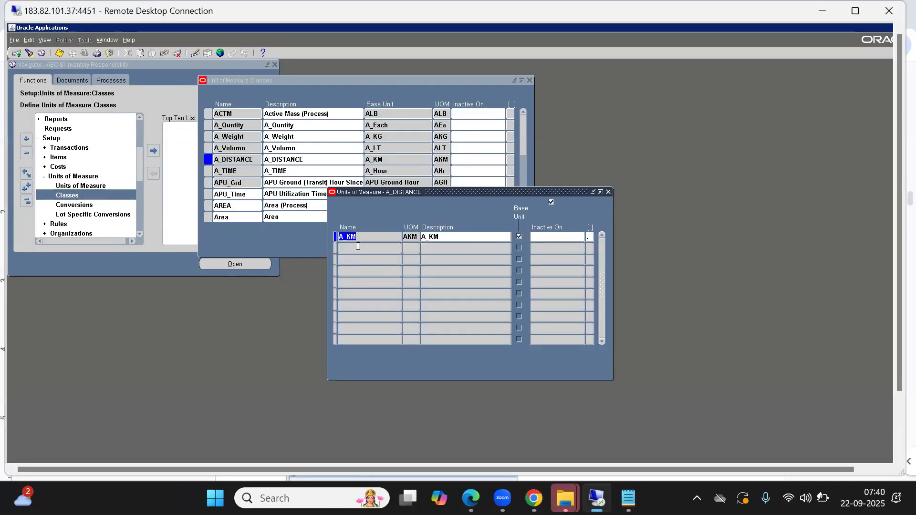
Add a unit named A_METER with UOM AME and description A_METER below A_KM, and close the units window.
{"action": "left_click", "coordinate": [358, 247]}
{"action": "type", "text": "A_METER"}
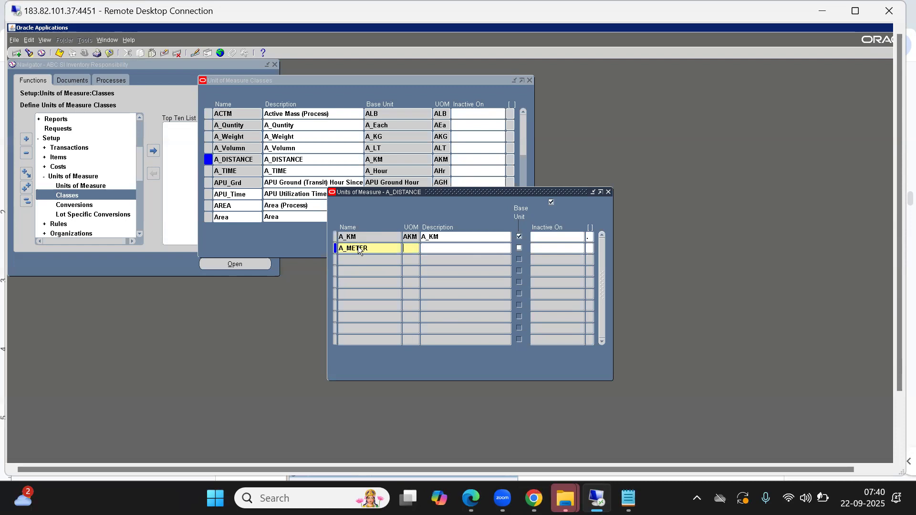
{"action": "type", "text": "A_"}
{"action": "type", "text": "ME"}
{"action": "type", "text": "A"}
{"action": "type", "text": "_"}
{"action": "type", "text": "METER"}
{"action": "key", "text": "Tab"}
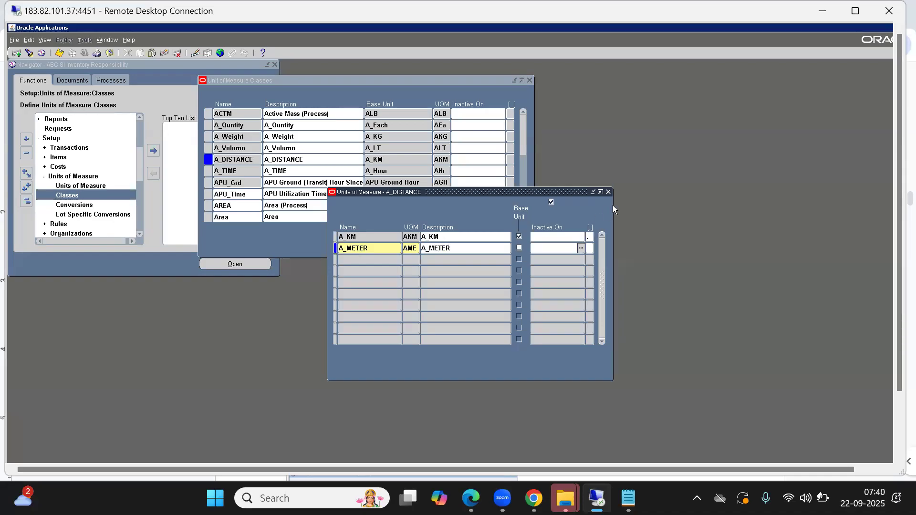
{"action": "left_click", "coordinate": [609, 192]}
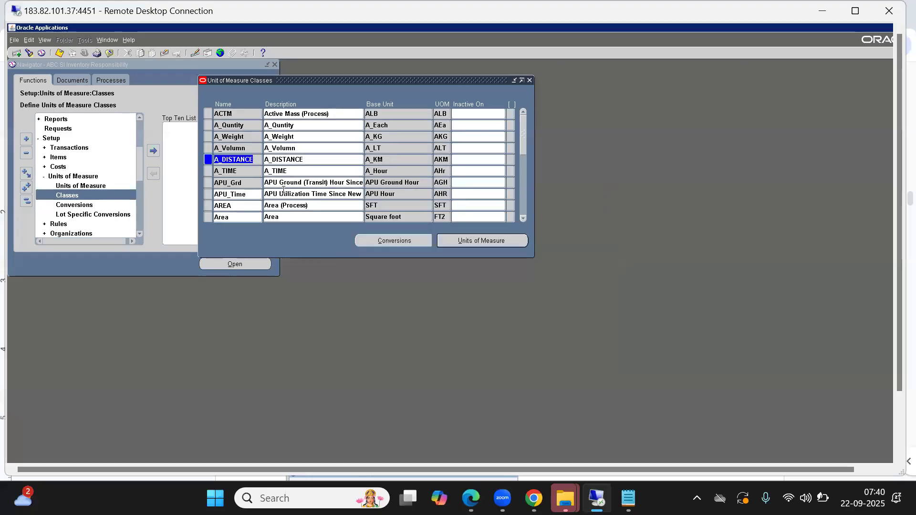
Check the Time examples in the Google Docs notes, and open the units of measure of the A_TIME class.
{"action": "left_click", "coordinate": [240, 172]}
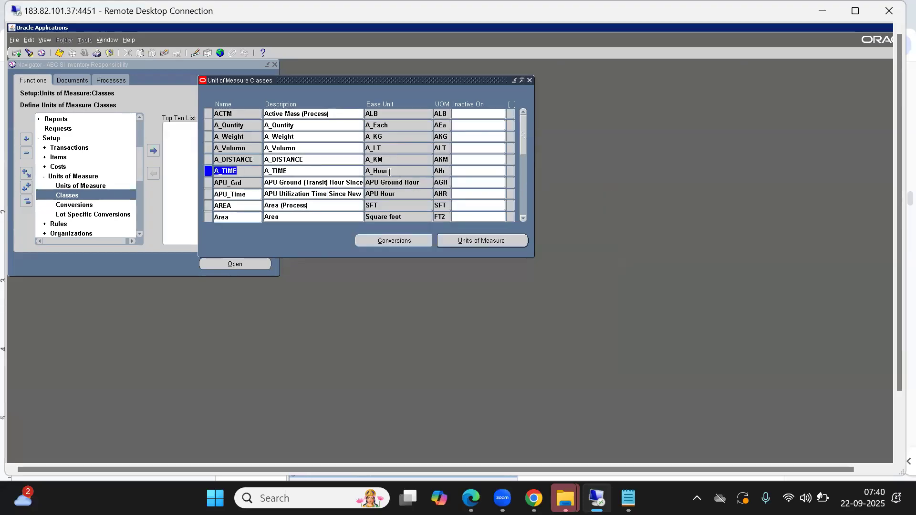
{"action": "left_click", "coordinate": [443, 171]}
{"action": "key", "text": "alt+Tab"}
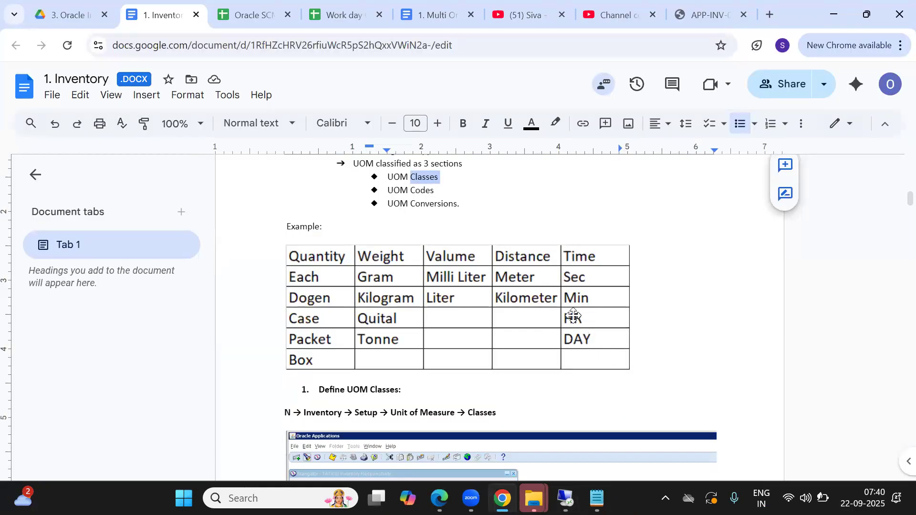
{"action": "left_click", "coordinate": [573, 316]}
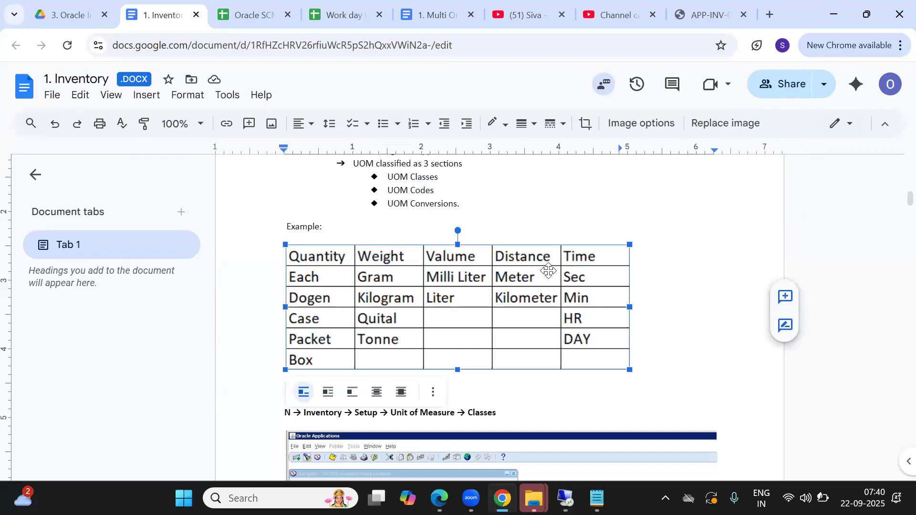
{"action": "key", "text": "alt+Tab"}
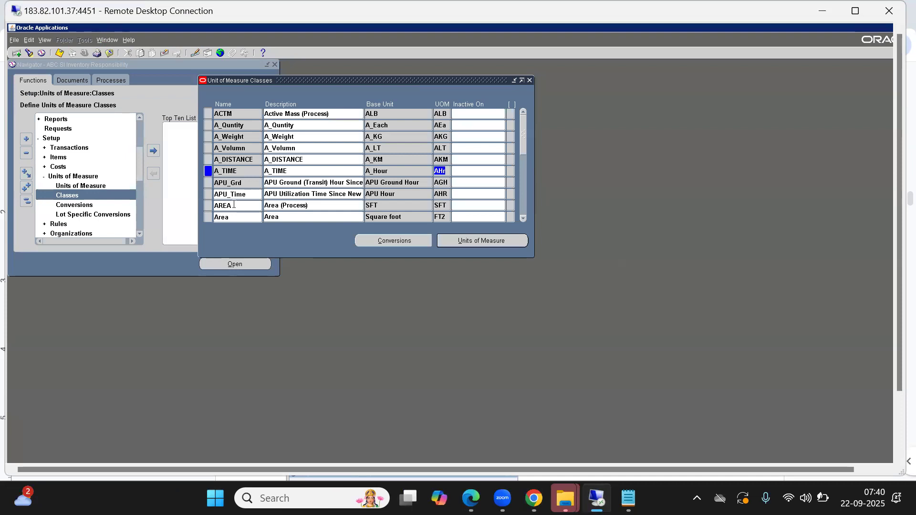
{"action": "left_click", "coordinate": [470, 243]}
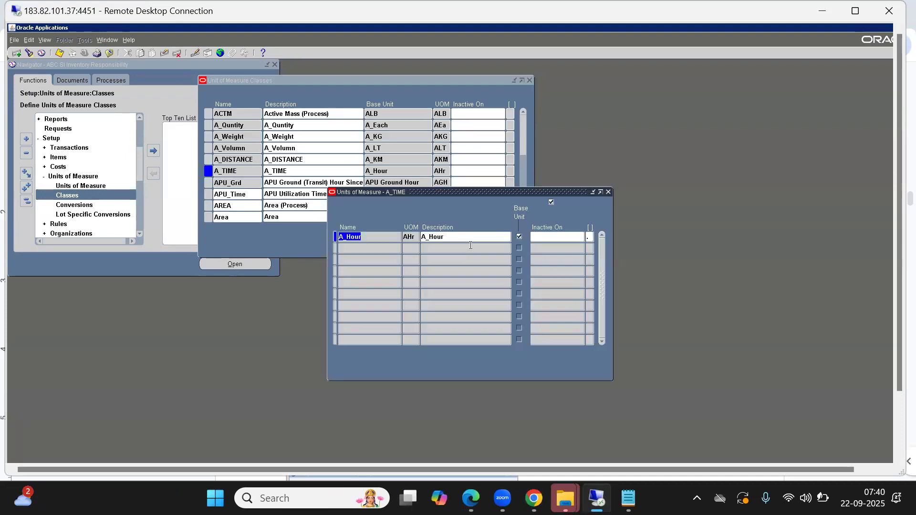
Add a unit named A_SEC with UOM ASE and description A_SEC below A_Hour.
{"action": "left_click", "coordinate": [355, 249]}
{"action": "type", "text": "A_SEC"}
{"action": "key", "text": "Tab"}
{"action": "type", "text": "A"}
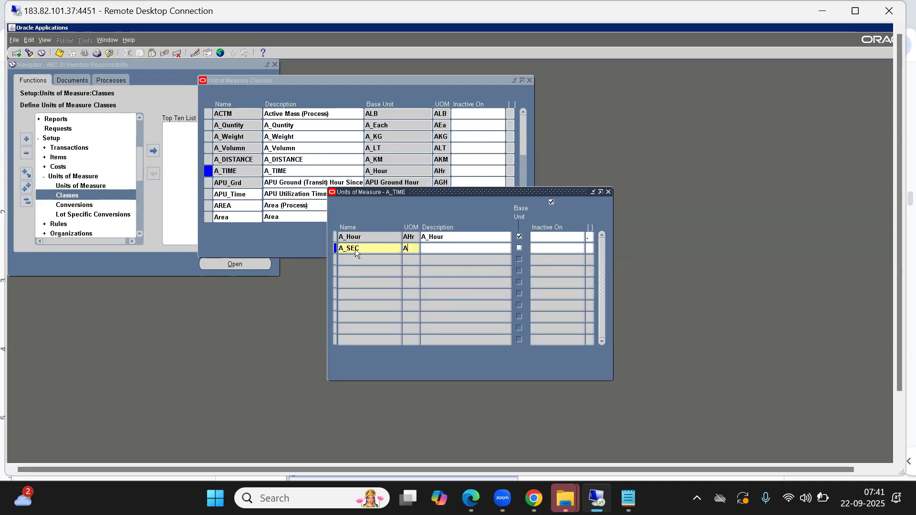
{"action": "type", "text": "SE"}
{"action": "key", "text": "Tab"}
{"action": "type", "text": "A_SEC"}
Add a unit named A_DAY with UOM ADY and description A_DAY below A_SEC.
{"action": "key", "text": "Down"}
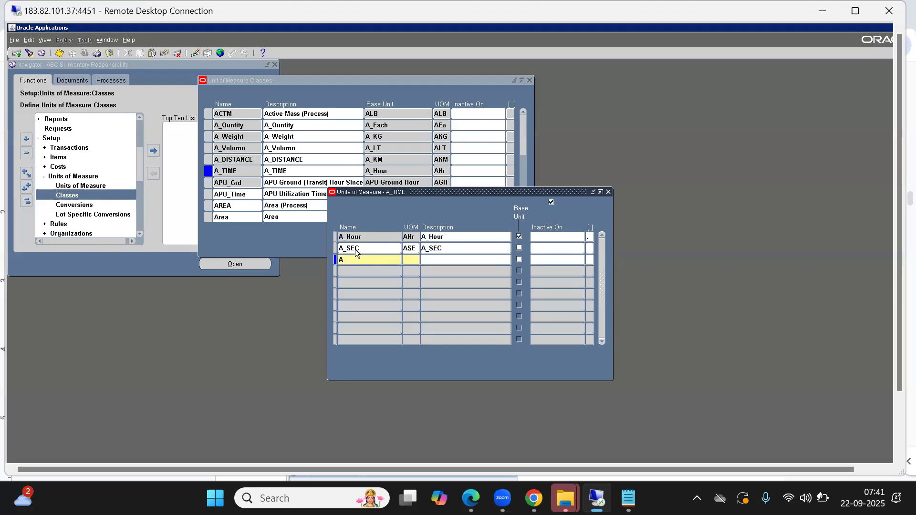
{"action": "type", "text": "DAYADYA_DAY"}
Add a unit named A_WEEK with UOM AWK and description A_WEEK below A_DAY.
{"action": "key", "text": "Down"}
{"action": "type", "text": "A_"}
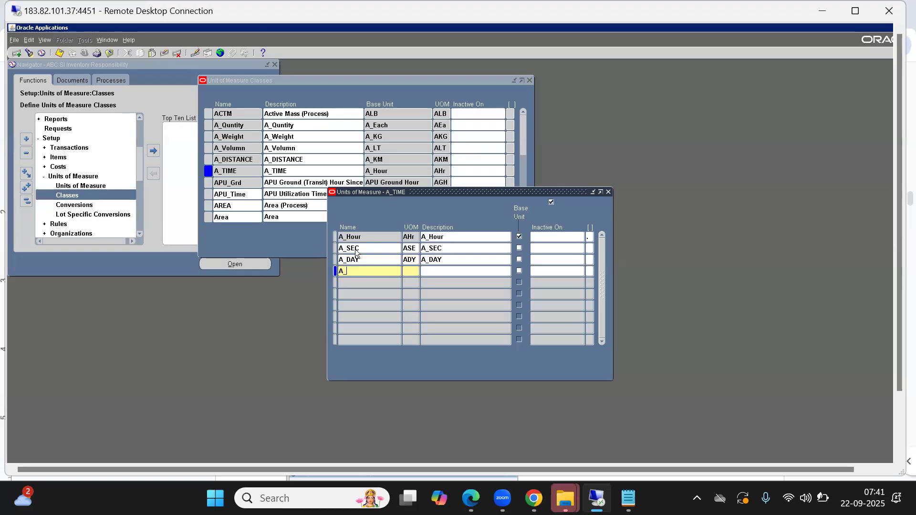
{"action": "type", "text": "WEEK"}
{"action": "key", "text": "Tab"}
{"action": "type", "text": "A"}
{"action": "type", "text": "WK"}
{"action": "key", "text": "Tab"}
{"action": "type", "text": "A_WEEK"}
Start a unit named A_MONTH below A_WEEK and try the UOM code AMT for it.
{"action": "key", "text": "Down"}
{"action": "type", "text": "A"}
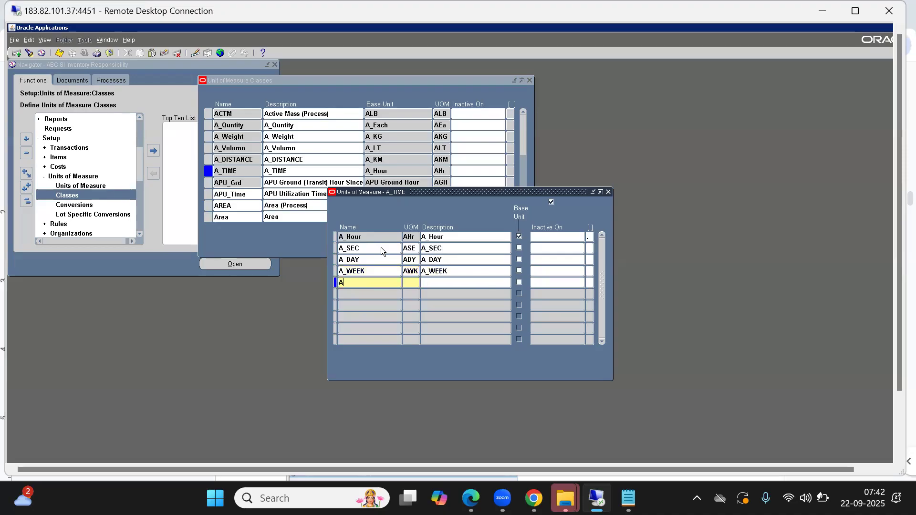
{"action": "type", "text": "_MONTHAMT"}
{"action": "key", "text": "Tab"}
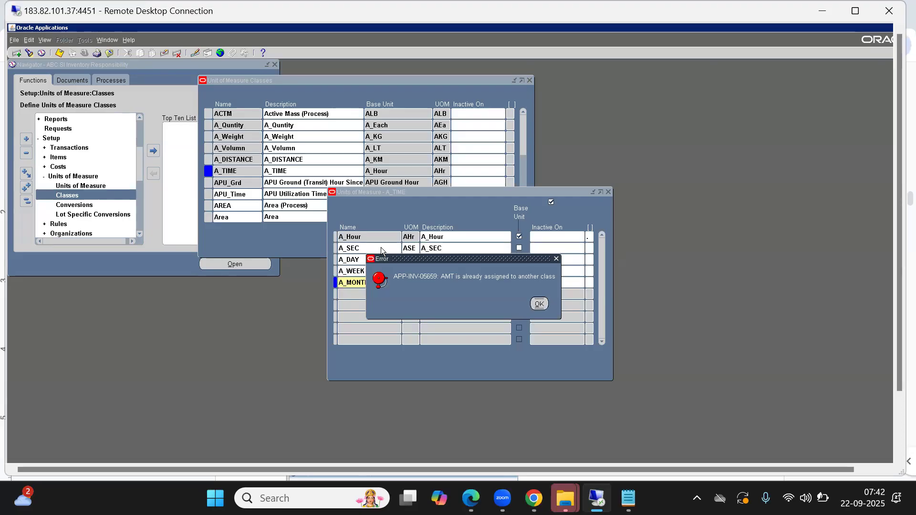
{"action": "key", "text": "Return"}
Set the A_MONTH unit's UOM to AMH and its description to A_MONTH.
{"action": "key", "text": "Right"}
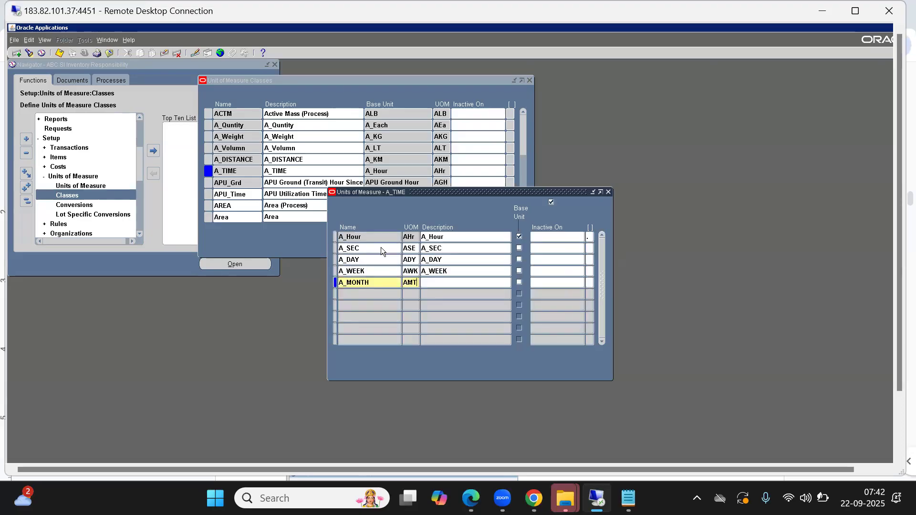
{"action": "key", "text": "BackSpace"}
{"action": "type", "text": "H"}
{"action": "key", "text": "Tab"}
{"action": "type", "text": "A_MONTH"}
Add a unit named A_YEAR with UOM AYR and description A_YEAR below A_MONTH, and close the units window.
{"action": "key", "text": "Tab"}
{"action": "key", "text": "Tab"}
{"action": "key", "text": "Tab"}
{"action": "type", "text": "A"}
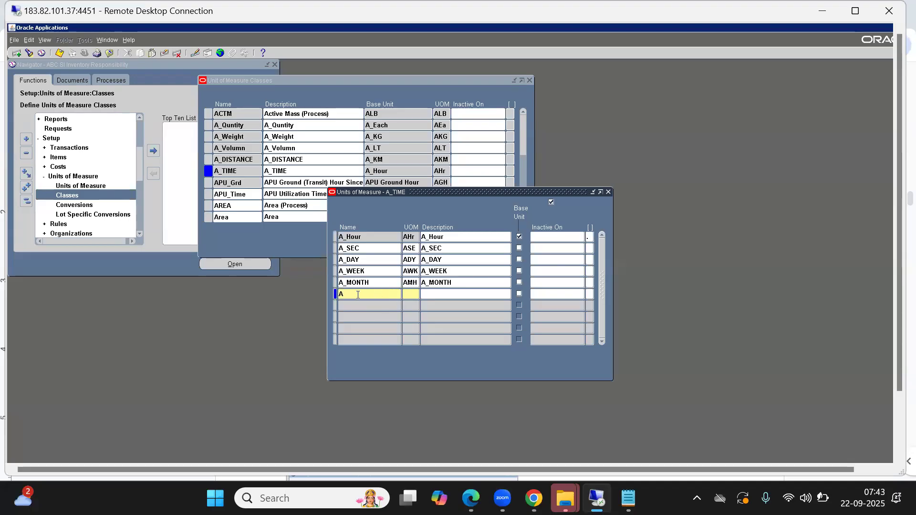
{"action": "type", "text": "_YEAR"}
{"action": "key", "text": "Tab"}
{"action": "type", "text": "AYRA_YEAR"}
{"action": "key", "text": "Tab"}
{"action": "left_click", "coordinate": [608, 192]}
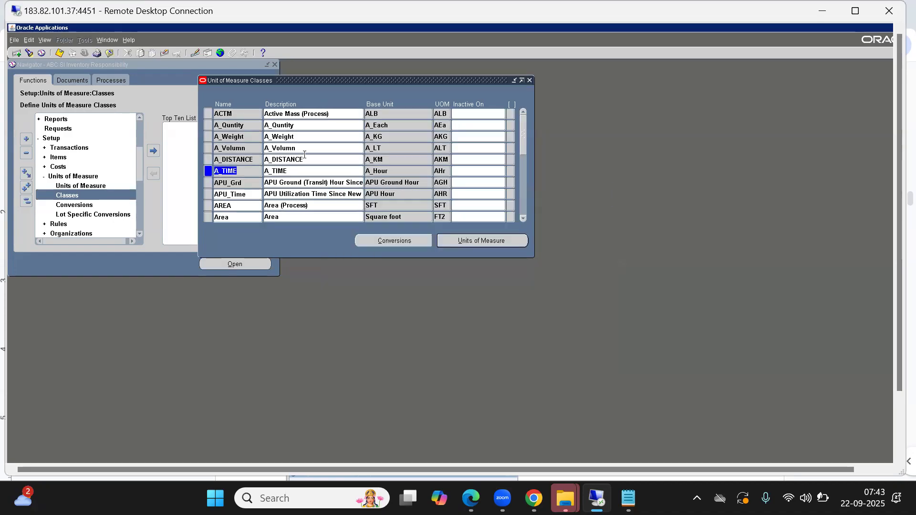
Query the unit of measure classes whose name matches A_%.
{"action": "left_click", "coordinate": [236, 126]}
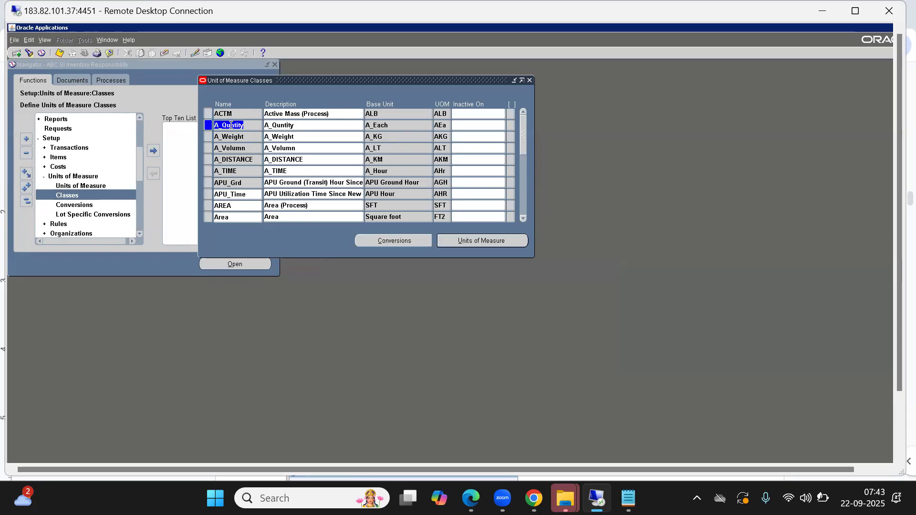
{"action": "key", "text": "F11"}
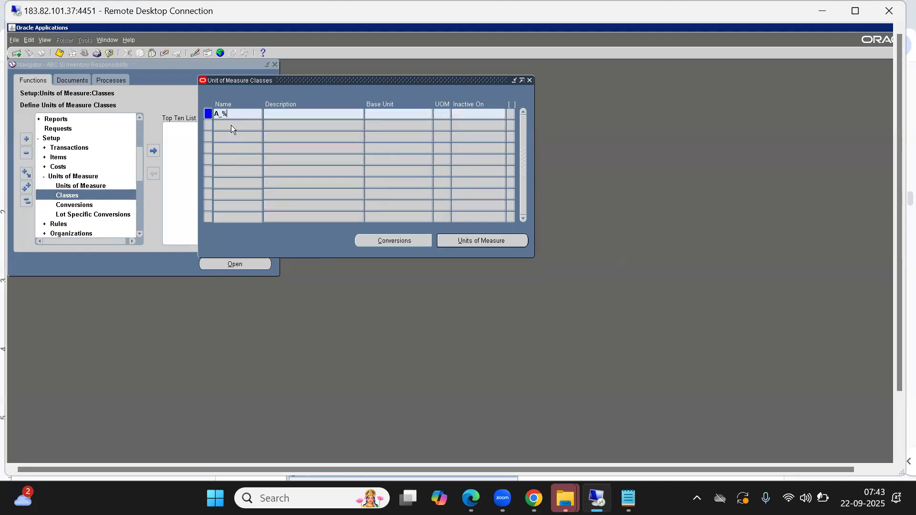
{"action": "key", "text": "ctrl+F11"}
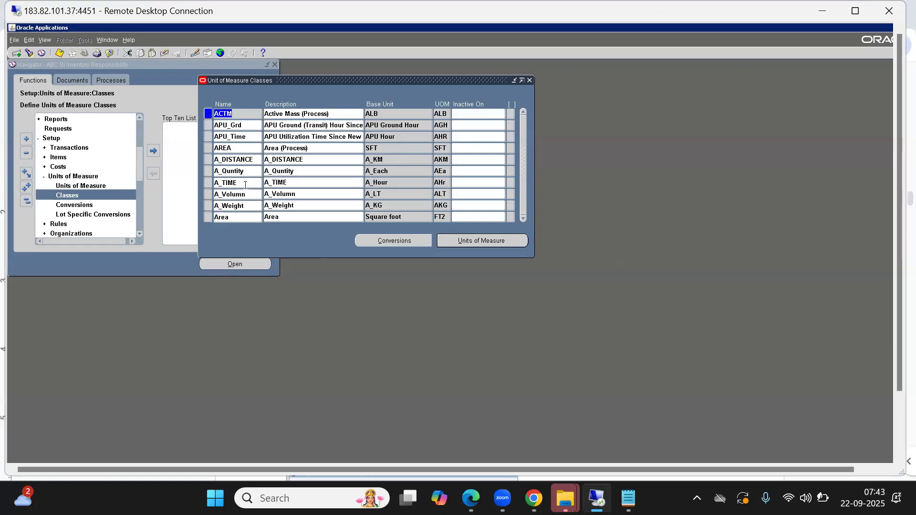
Look through the queried classes from A_DISTANCE down to Area.
{"action": "left_click", "coordinate": [235, 159]}
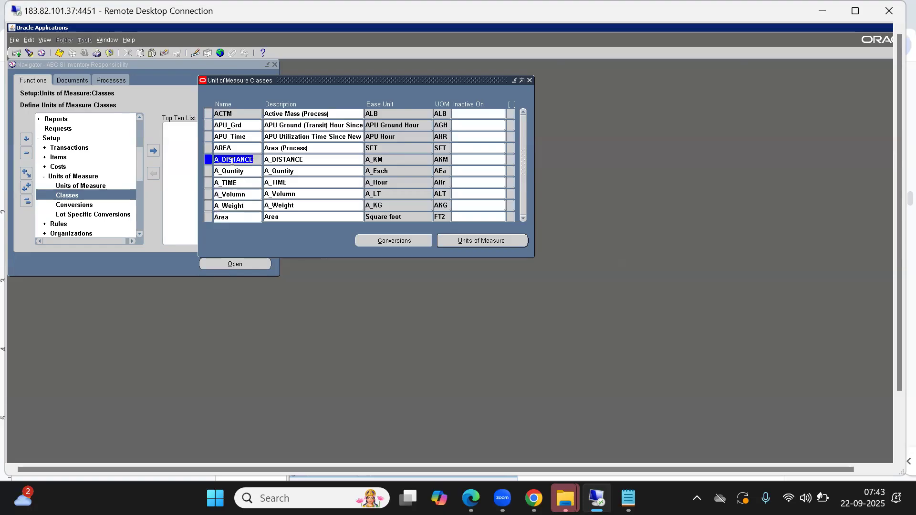
{"action": "key", "text": "Down"}
{"action": "key", "text": "Down"}
{"action": "key", "text": "Down"}
{"action": "key", "text": "Down"}
{"action": "key", "text": "Down"}
{"action": "key", "text": "Down"}
{"action": "key", "text": "Up"}
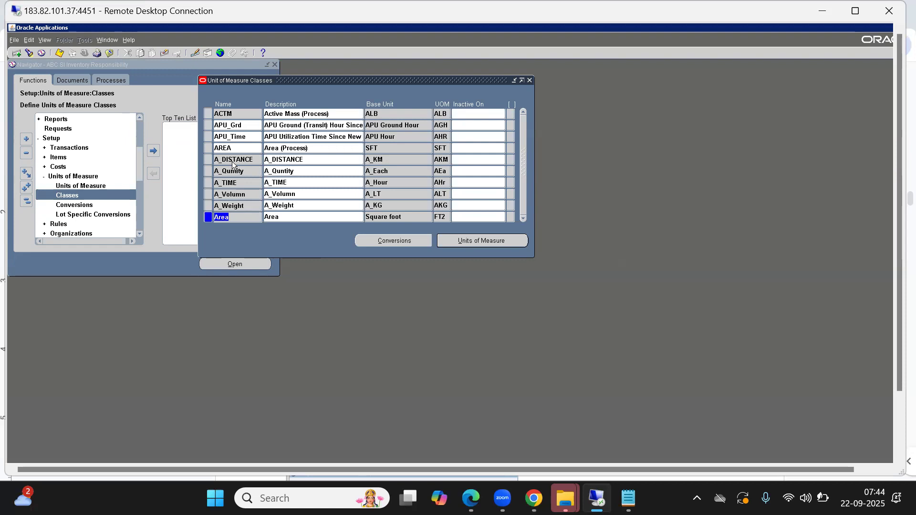
Clear the ACTM, APU_Grd, APU_Time, AREA and Area records from the queried class list.
{"action": "left_click", "coordinate": [235, 113]}
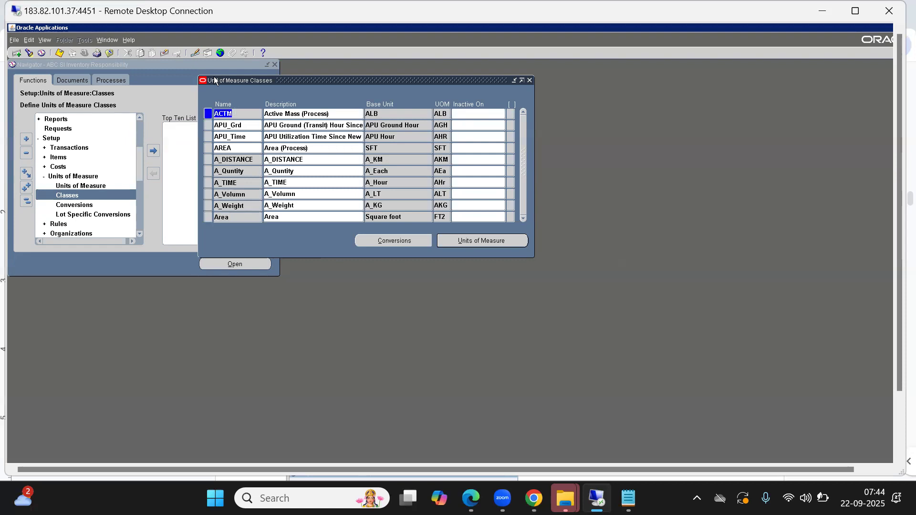
{"action": "left_click", "coordinate": [163, 53]}
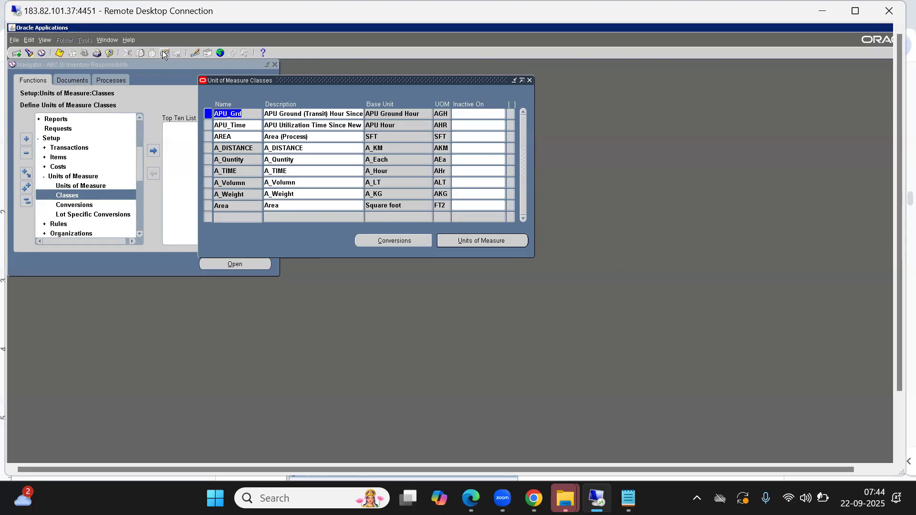
{"action": "left_click", "coordinate": [164, 53]}
{"action": "left_click", "coordinate": [163, 53]}
{"action": "left_click", "coordinate": [164, 53]}
{"action": "left_click", "coordinate": [232, 175]}
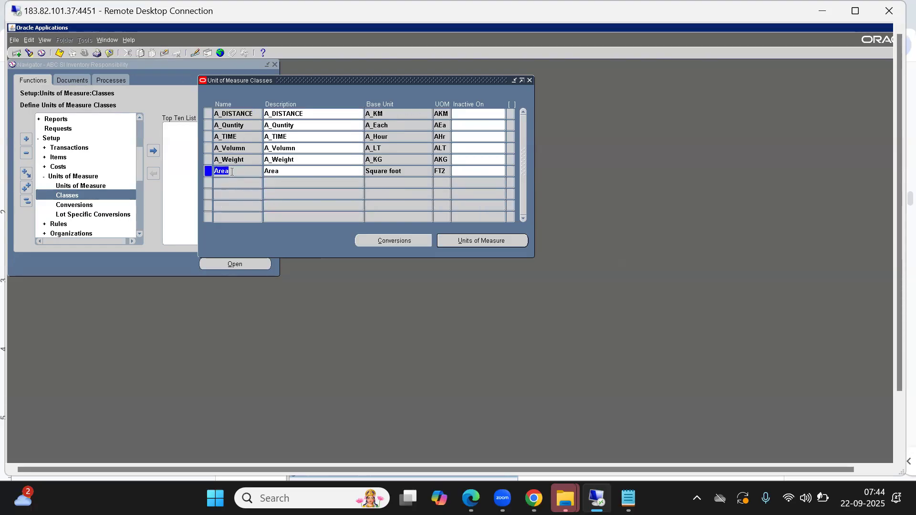
{"action": "left_click", "coordinate": [163, 53]}
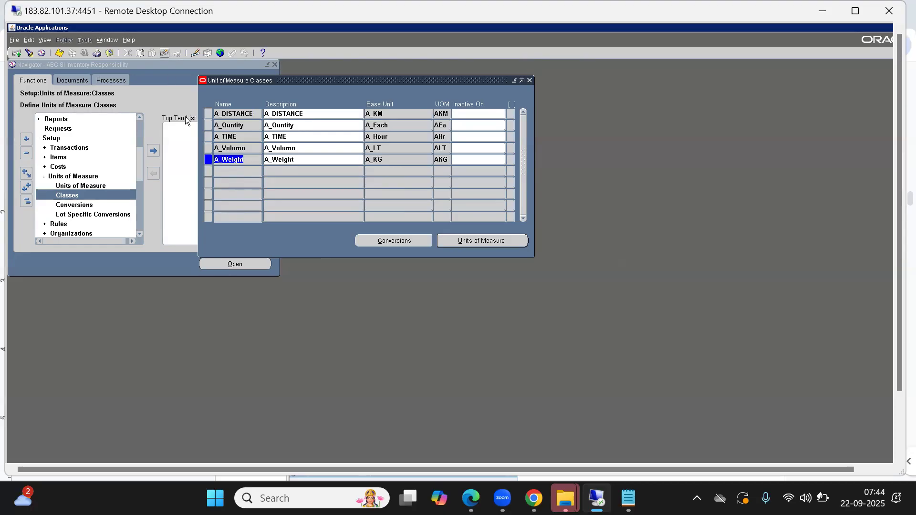
Look through the remaining classes, review the units of measure of A_Quntity, and close the units window.
{"action": "left_click", "coordinate": [237, 114]}
{"action": "key", "text": "Down"}
{"action": "key", "text": "Down"}
{"action": "key", "text": "Down"}
{"action": "key", "text": "Down"}
{"action": "key", "text": "Down"}
{"action": "key", "text": "Up"}
{"action": "key", "text": "Up"}
{"action": "left_click", "coordinate": [233, 124]}
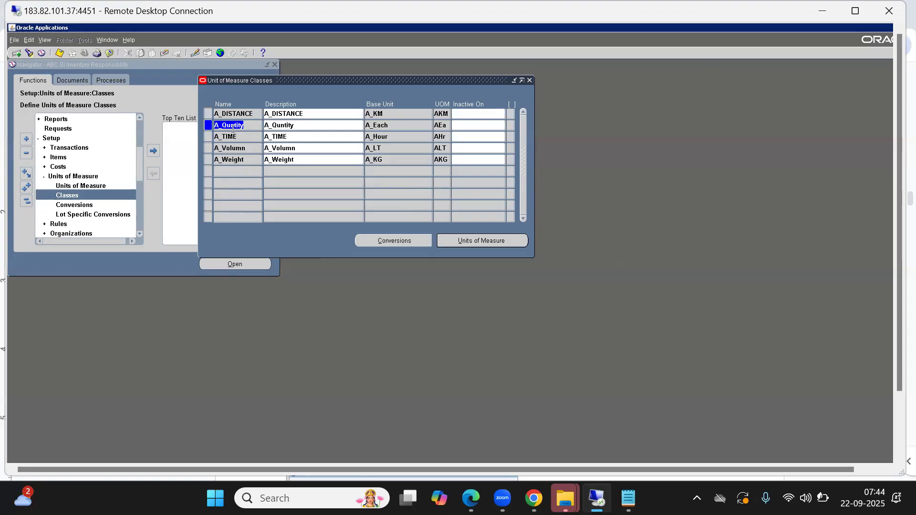
{"action": "left_click", "coordinate": [487, 242]}
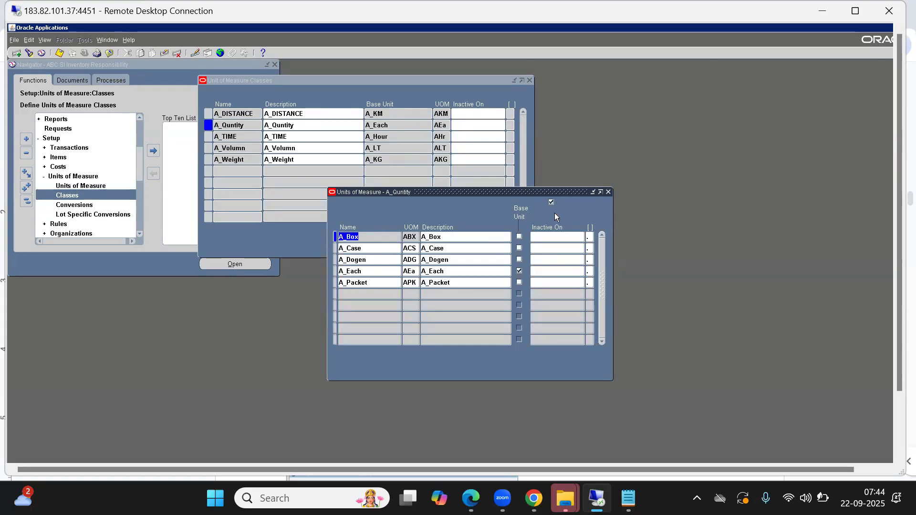
{"action": "left_click", "coordinate": [608, 193]}
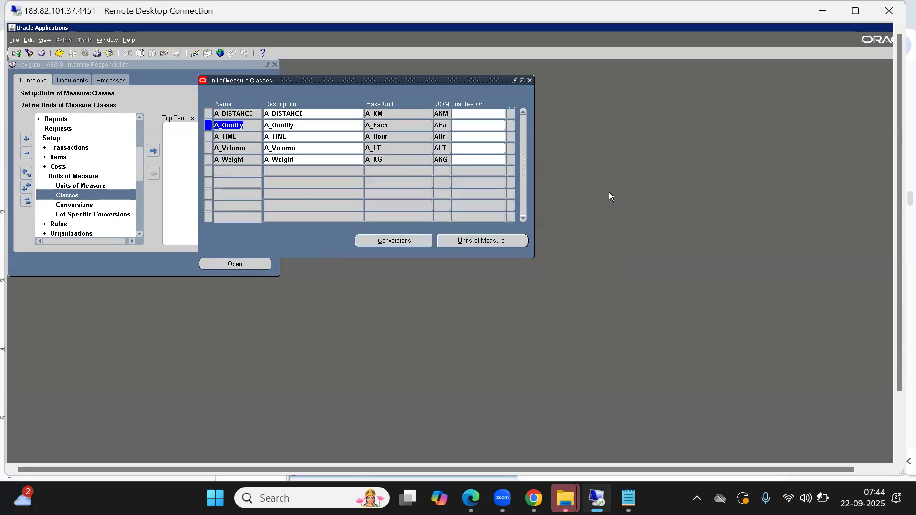
Open the conversions of the A_Quntity class, examine the intra-class and inter-class views, and return to the standard conversions.
{"action": "left_click", "coordinate": [240, 124]}
{"action": "left_click", "coordinate": [388, 241]}
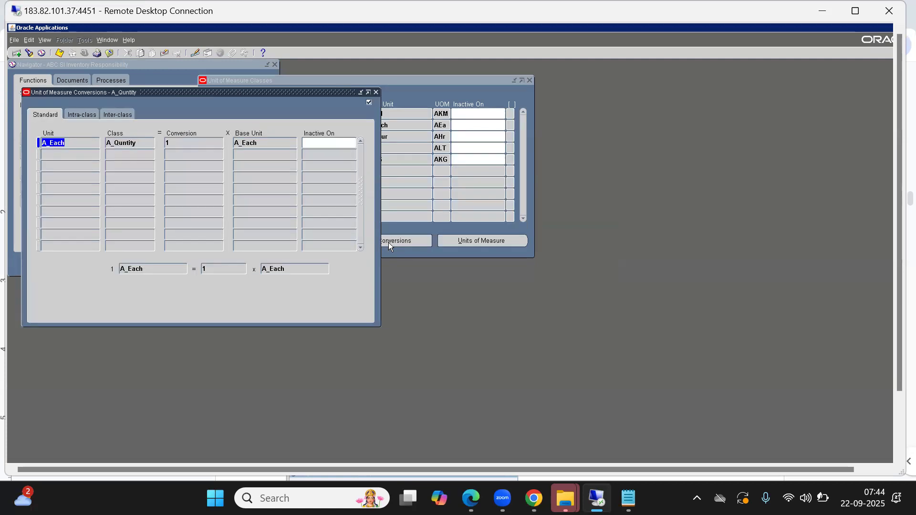
{"action": "left_click_drag", "start_coordinate": [168, 91], "coordinate": [377, 199]}
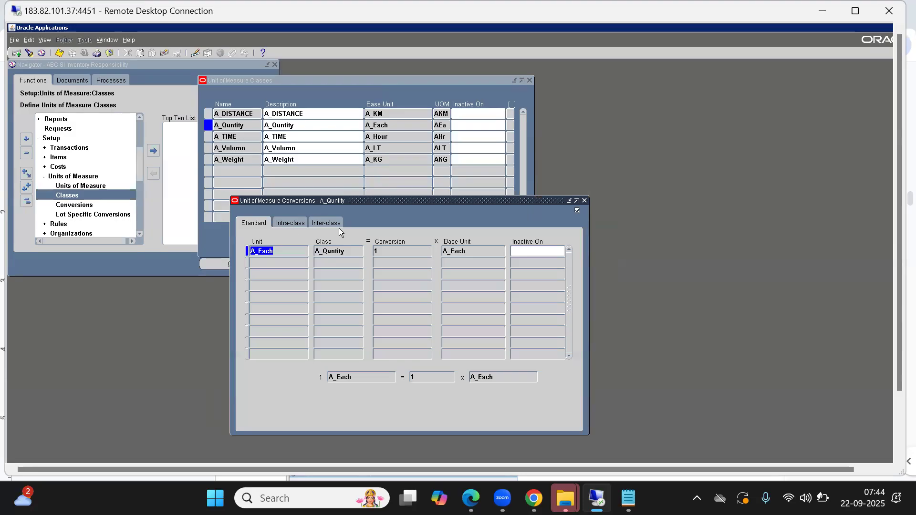
{"action": "left_click", "coordinate": [276, 225]}
{"action": "left_click", "coordinate": [256, 221]}
{"action": "left_click", "coordinate": [289, 224]}
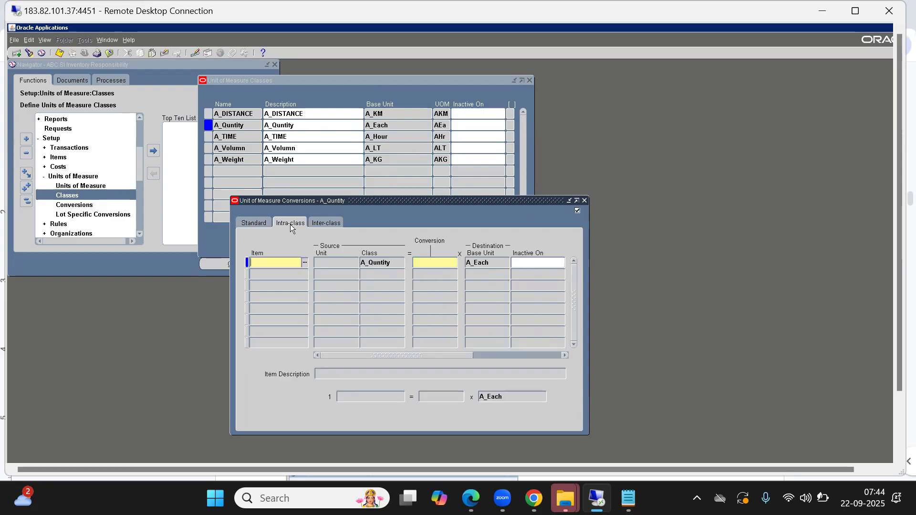
{"action": "left_click", "coordinate": [338, 227]}
{"action": "left_click", "coordinate": [240, 226]}
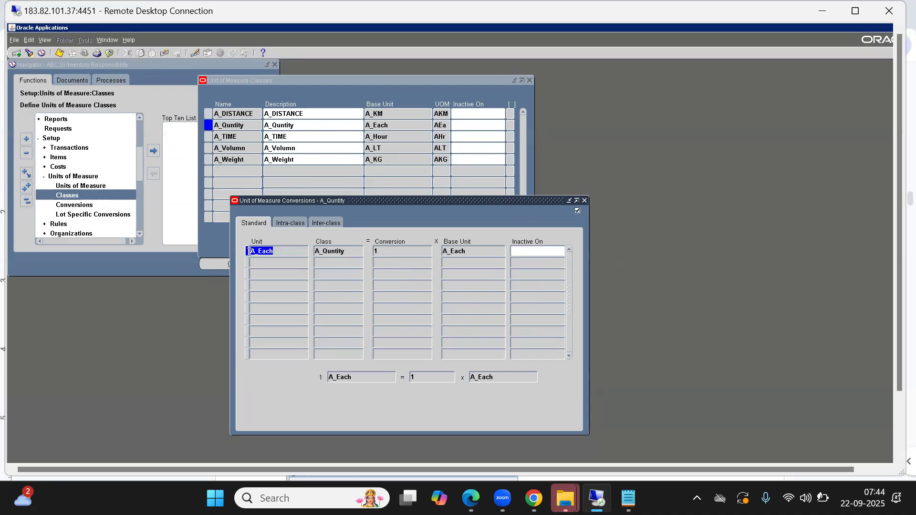
Add a standard conversion for A_Dogen equal to 12 of the base unit A_Each.
{"action": "left_click", "coordinate": [396, 250]}
{"action": "left_click", "coordinate": [278, 261]}
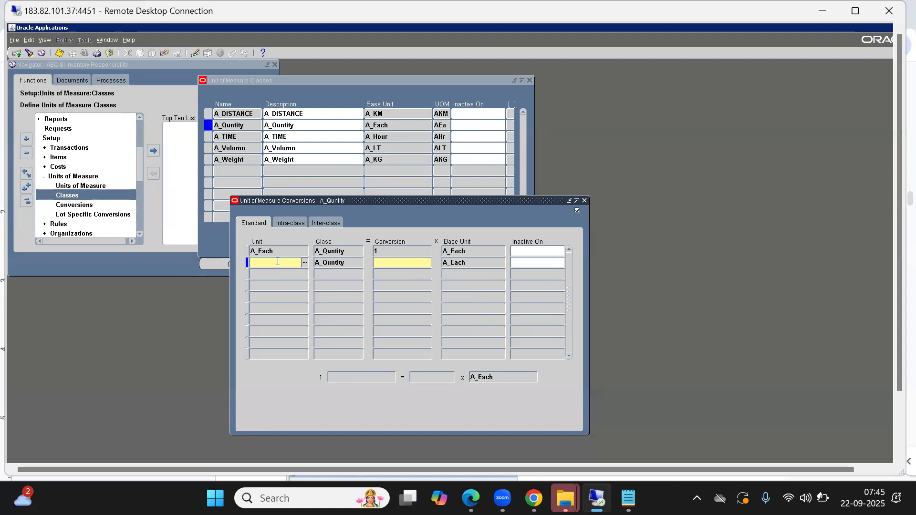
{"action": "double_click", "coordinate": [278, 262]}
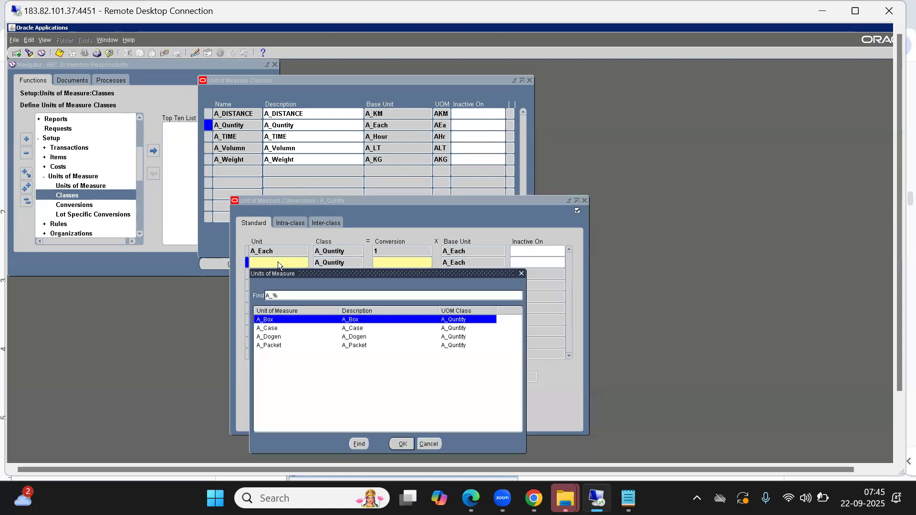
{"action": "key", "text": "Down"}
{"action": "key", "text": "Down"}
{"action": "key", "text": "Return"}
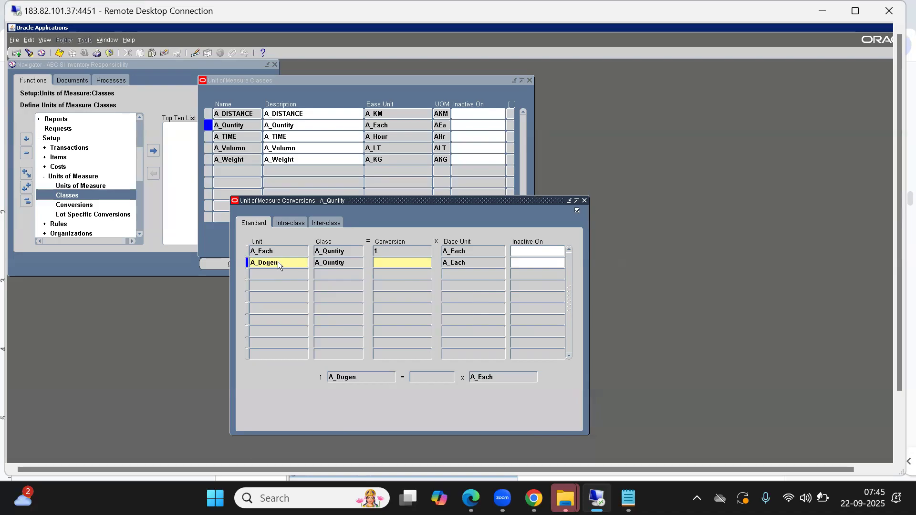
{"action": "type", "text": "12"}
{"action": "key", "text": "Tab"}
{"action": "left_click", "coordinate": [265, 274]}
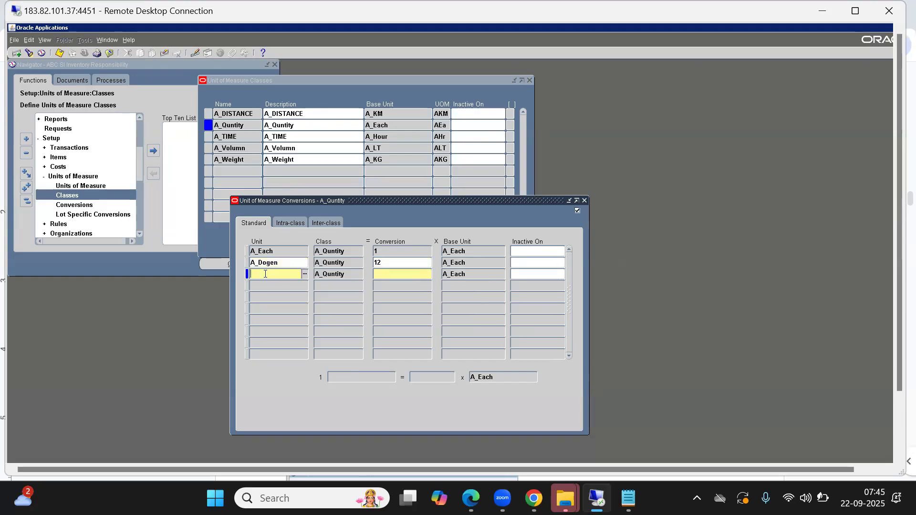
{"action": "key", "text": "ctrl+l"}
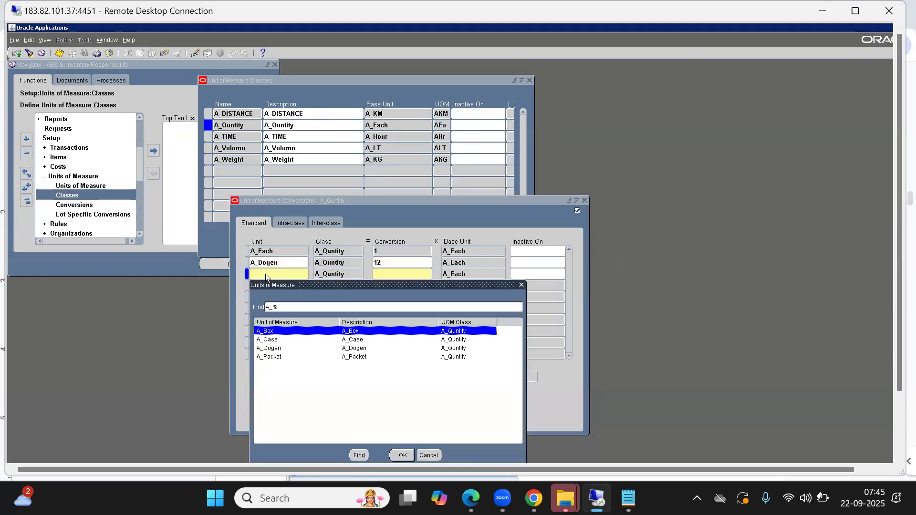
{"action": "key", "text": "Down"}
{"action": "key", "text": "Down"}
{"action": "key", "text": "Up"}
{"action": "key", "text": "Up"}
{"action": "key", "text": "Down"}
{"action": "key", "text": "Down"}
{"action": "key", "text": "Down"}
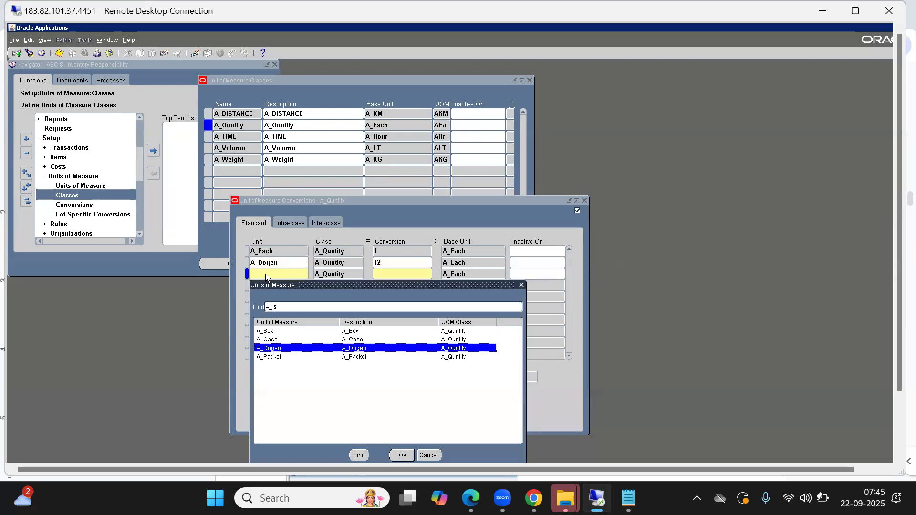
{"action": "key", "text": "Up"}
{"action": "key", "text": "Up"}
{"action": "key", "text": "Up"}
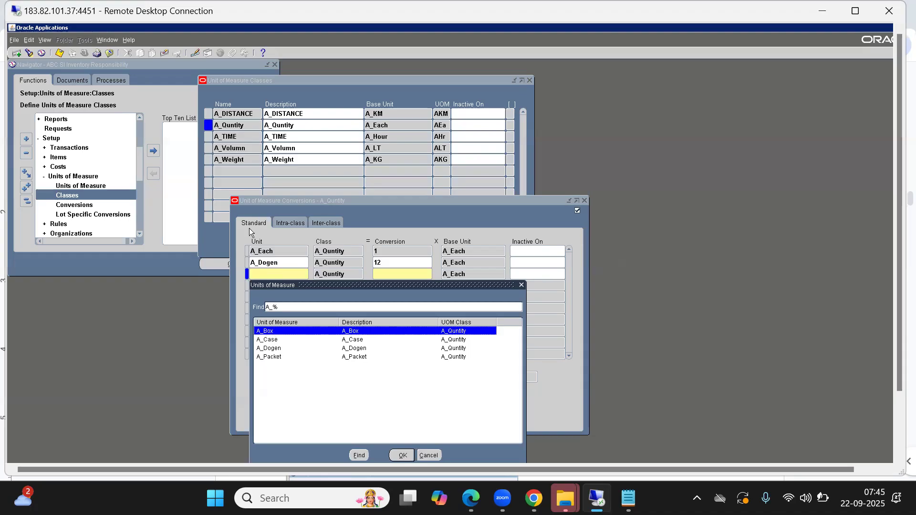
{"action": "left_click", "coordinate": [429, 455]}
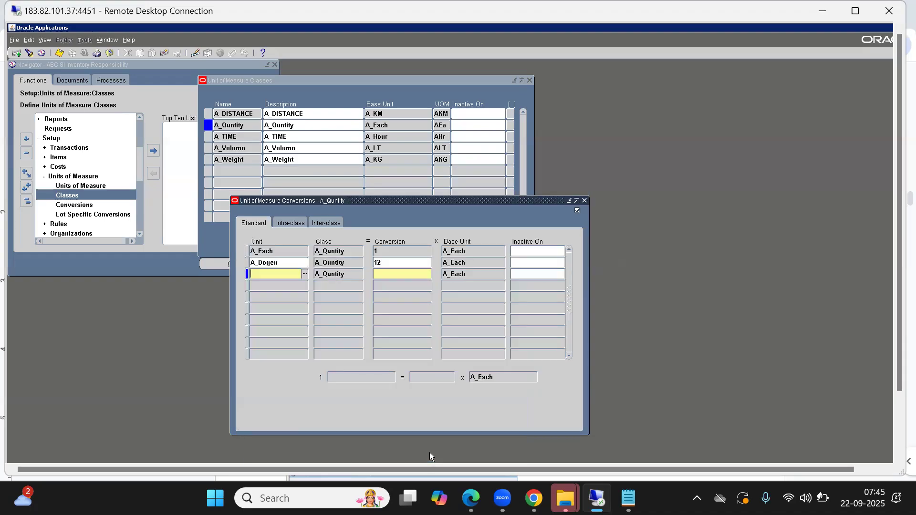
Leave the empty conversion row for the A_Dogen row and close the A_Quntity conversions window.
{"action": "left_click", "coordinate": [267, 263]}
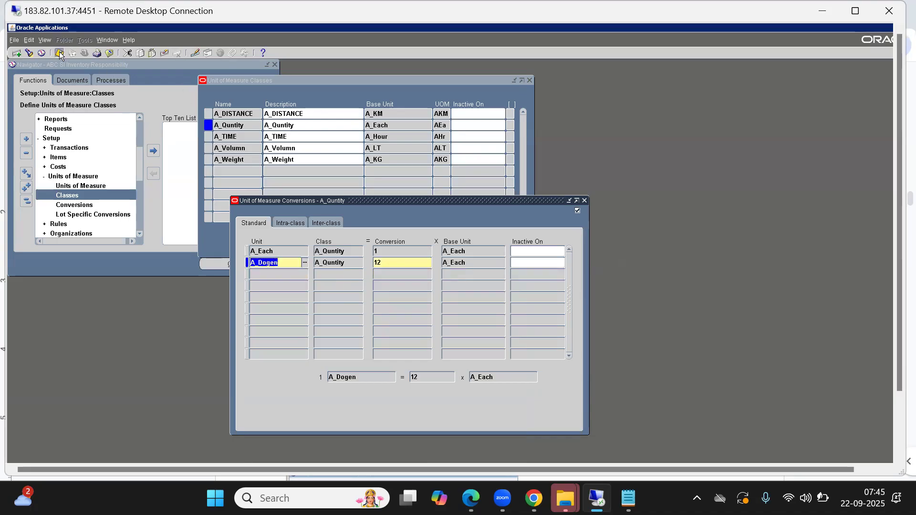
{"action": "left_click", "coordinate": [586, 201]}
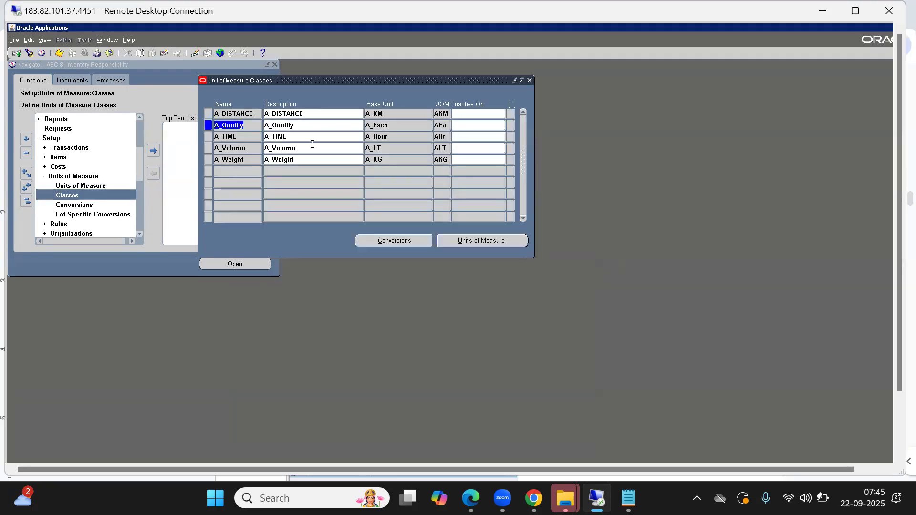
Open the conversions of the A_Weight class, examine its standard conversion row for A_KG, and close the conversions window.
{"action": "left_click", "coordinate": [231, 159]}
{"action": "left_click", "coordinate": [402, 241]}
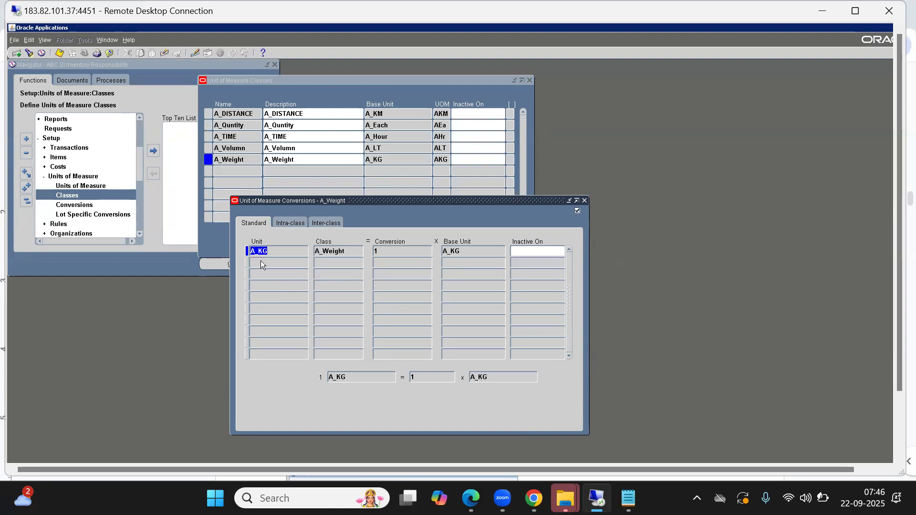
{"action": "left_click", "coordinate": [261, 262]}
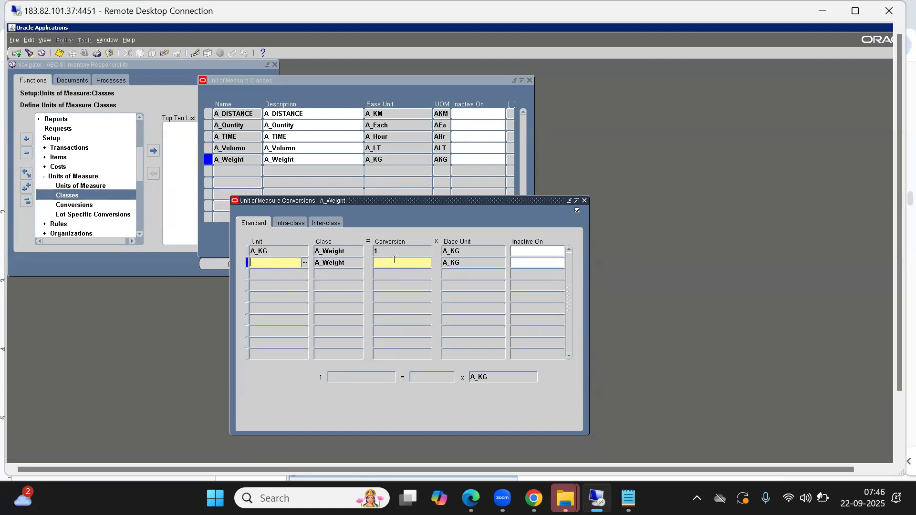
{"action": "left_click", "coordinate": [382, 250]}
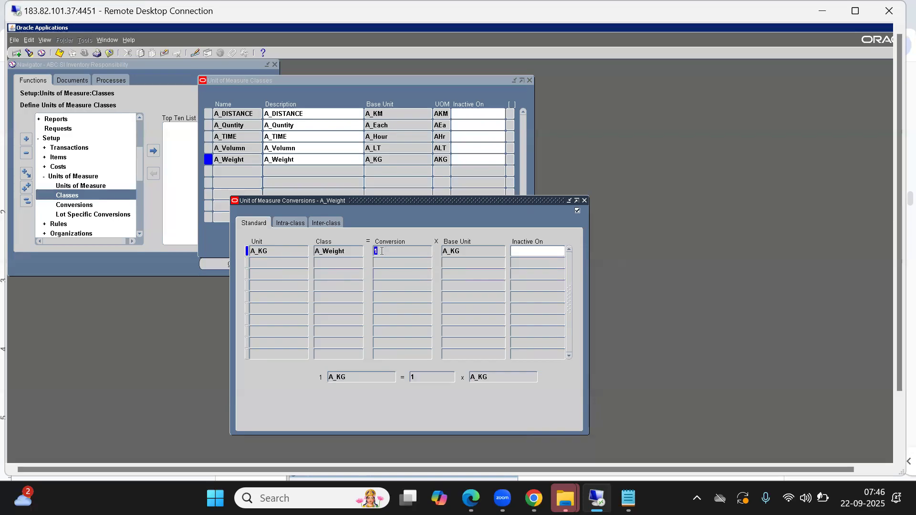
{"action": "left_click", "coordinate": [459, 251]}
{"action": "left_click", "coordinate": [585, 201]}
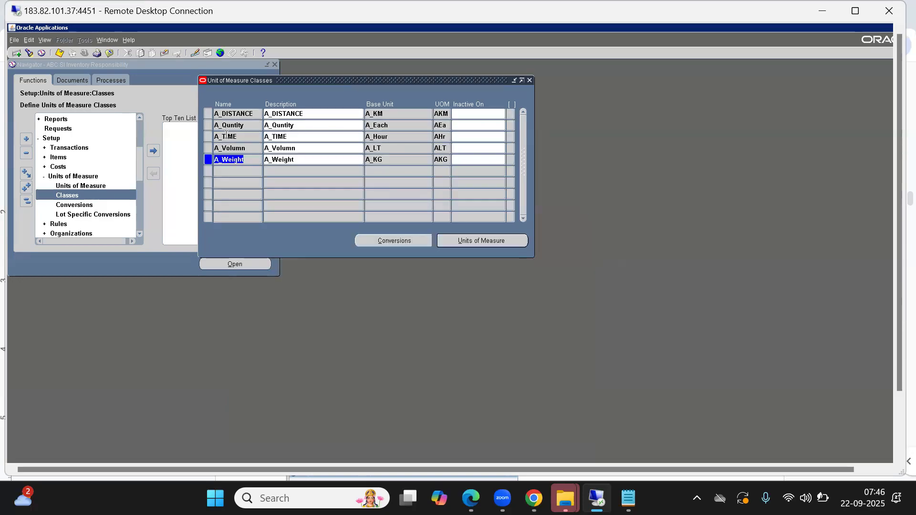
Review the units of measure of the A_Weight class, check which one is the base unit, and close the units window.
{"action": "left_click", "coordinate": [491, 239]}
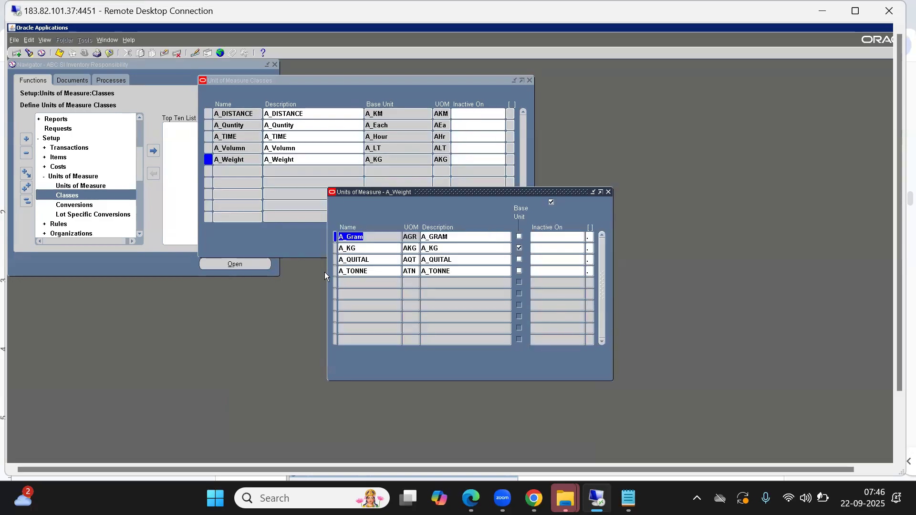
{"action": "left_click", "coordinate": [520, 248]}
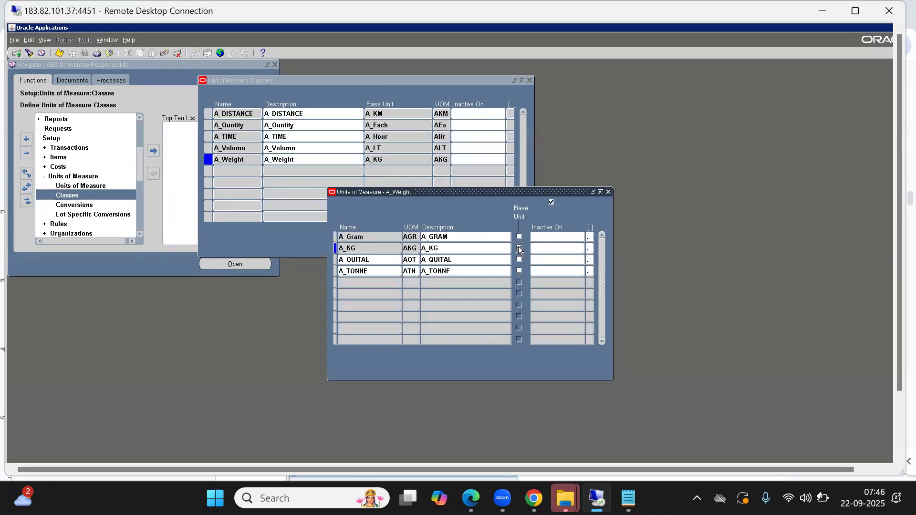
{"action": "left_click", "coordinate": [519, 239]}
{"action": "left_click", "coordinate": [520, 249]}
{"action": "left_click", "coordinate": [608, 192]}
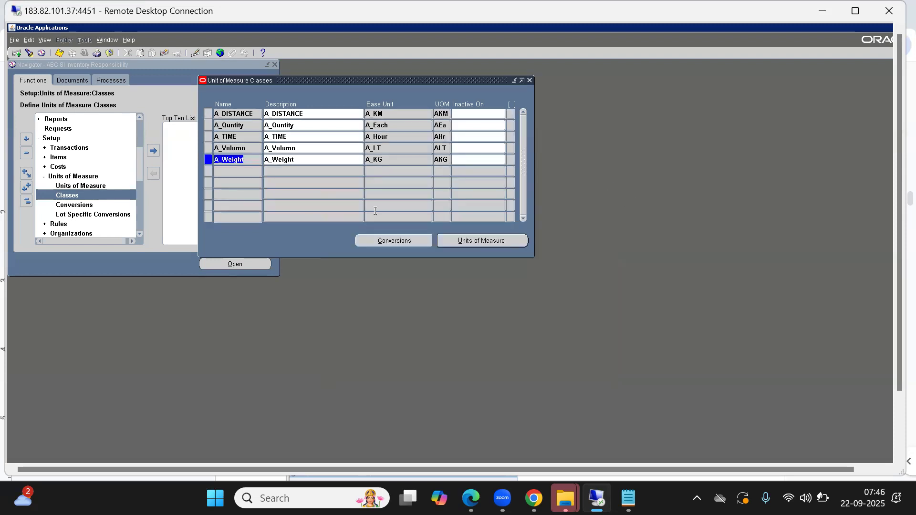
Reopen the A_Weight conversions and add a standard conversion for A_QUITAL equal to 100 of the base unit A_KG.
{"action": "left_click", "coordinate": [399, 240]}
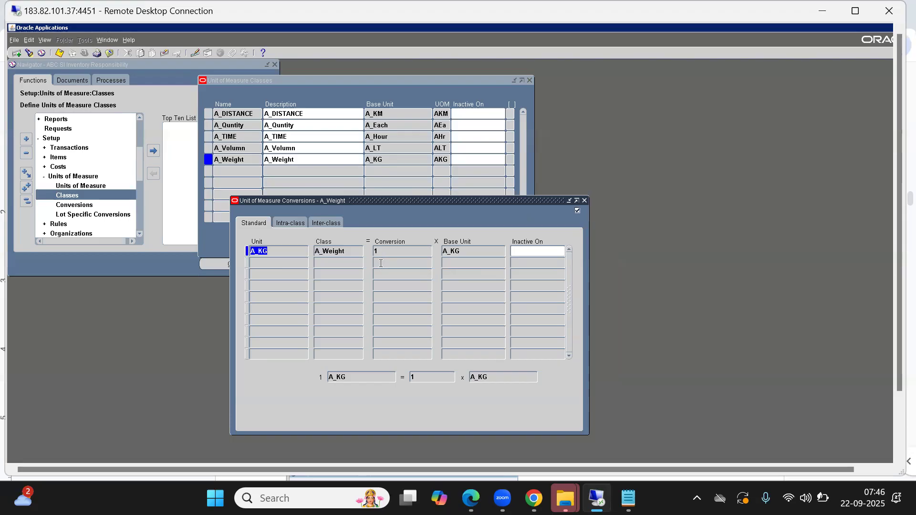
{"action": "left_click", "coordinate": [447, 262]}
{"action": "double_click", "coordinate": [460, 262]}
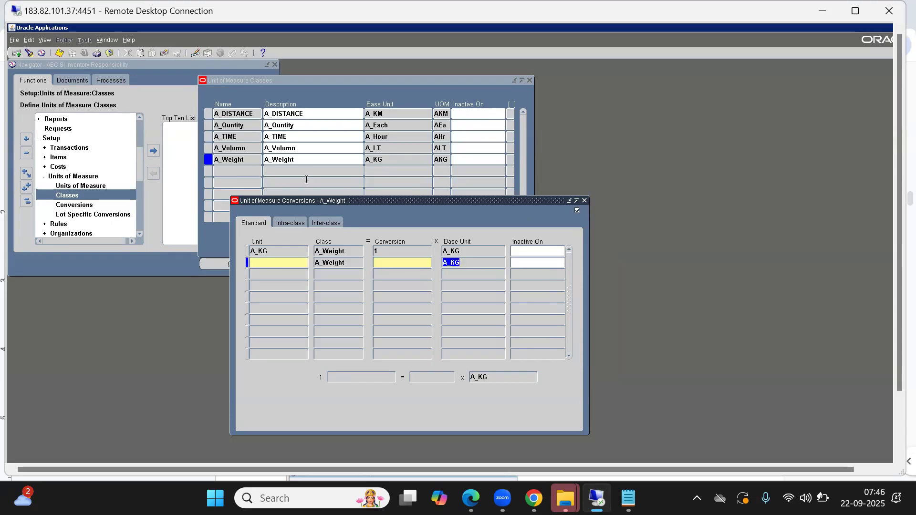
{"action": "left_click", "coordinate": [271, 262]}
{"action": "key", "text": "Down"}
{"action": "key", "text": "Return"}
{"action": "key", "text": "Tab"}
{"action": "type", "text": "100"}
{"action": "key", "text": "Tab"}
Add a standard conversion for A_TONNE equal to 1000 of the base unit A_KG and save the A_Weight conversions.
{"action": "key", "text": "Tab"}
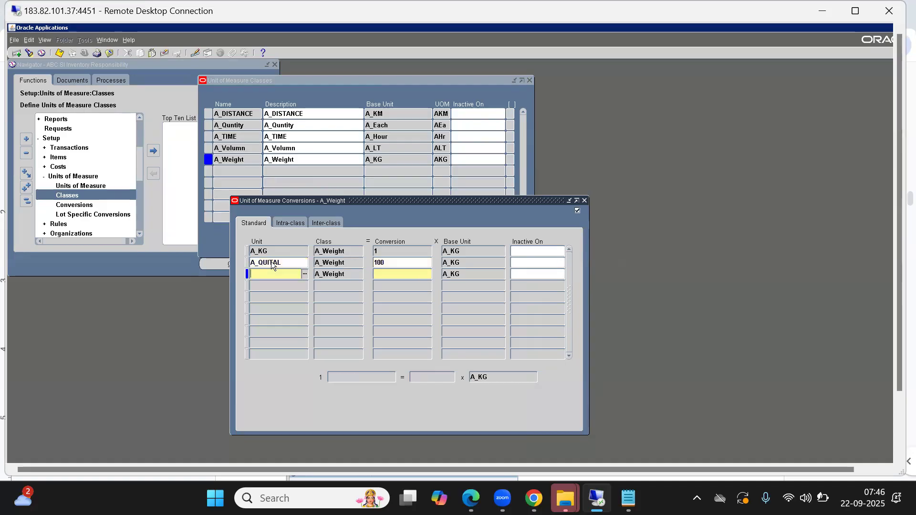
{"action": "key", "text": "ctrl+l"}
{"action": "key", "text": "Down"}
{"action": "key", "text": "Down"}
{"action": "key", "text": "Return"}
{"action": "type", "text": "1000"}
{"action": "key", "text": "Tab"}
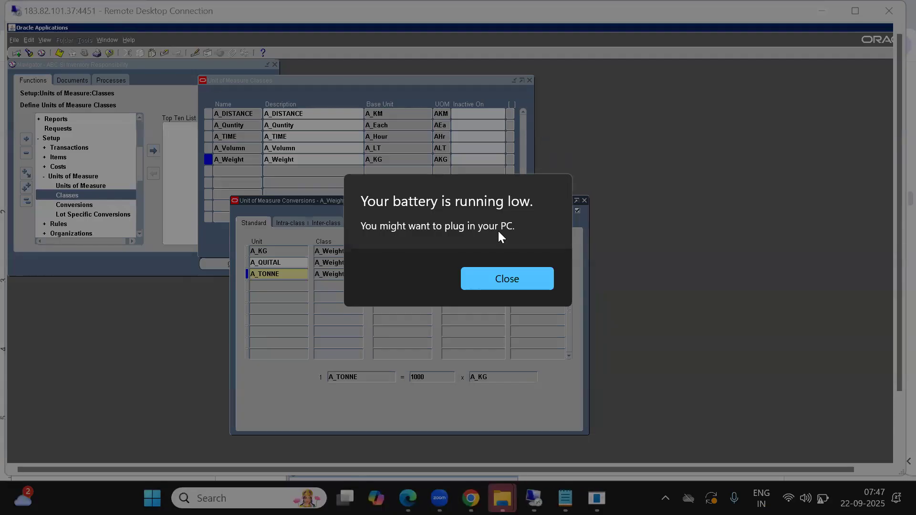
{"action": "left_click", "coordinate": [536, 278]}
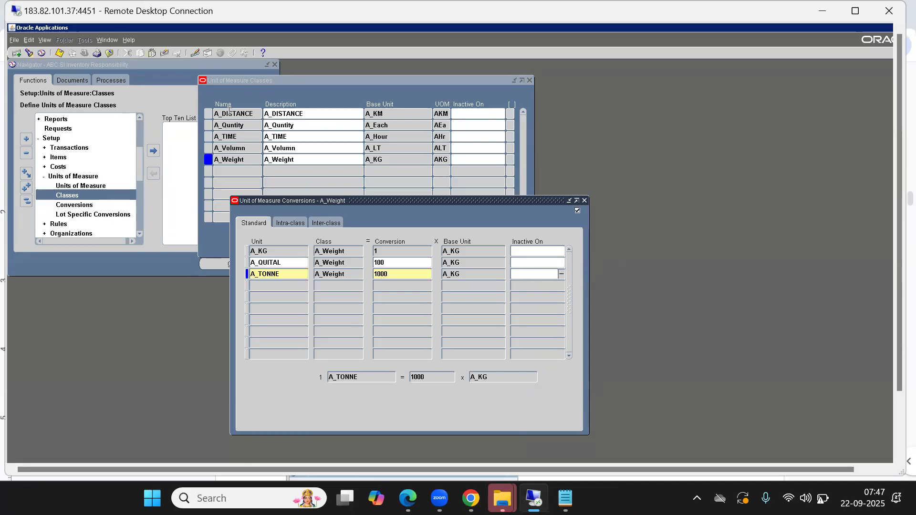
{"action": "left_click", "coordinate": [61, 53]}
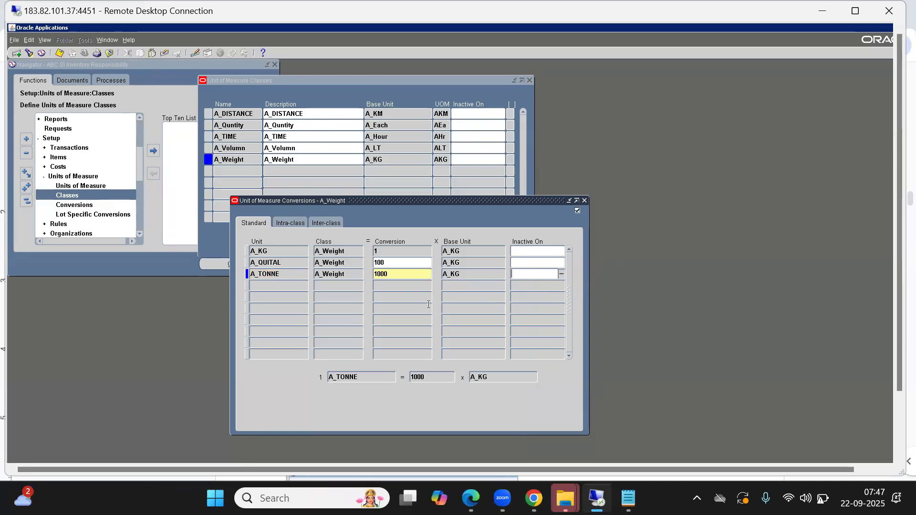
{"action": "left_click", "coordinate": [292, 269]}
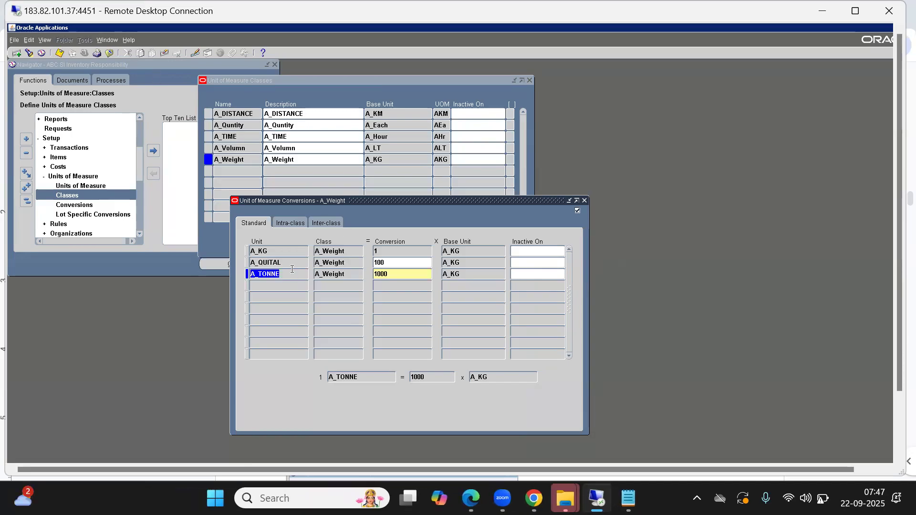
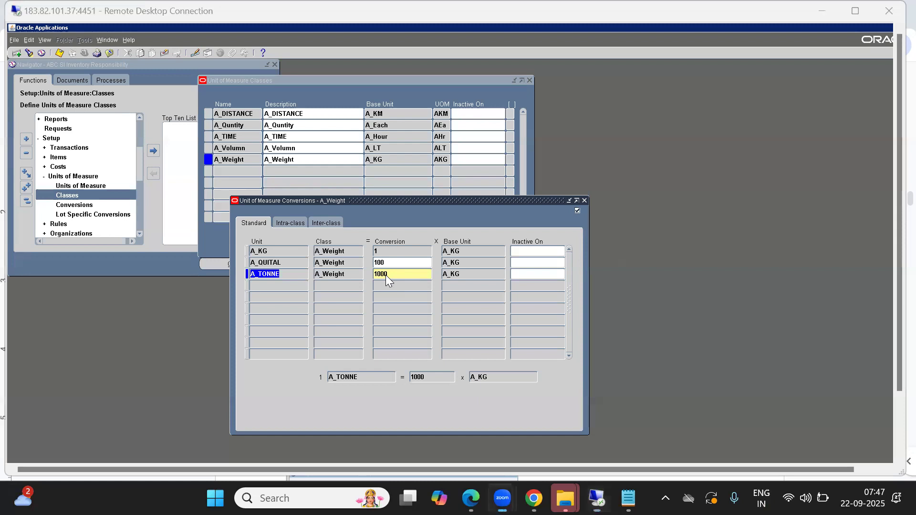
Close the A_Weight conversions, open those of the A_Volumn class to view its standard conversion row, and close them again.
{"action": "left_click", "coordinate": [584, 200]}
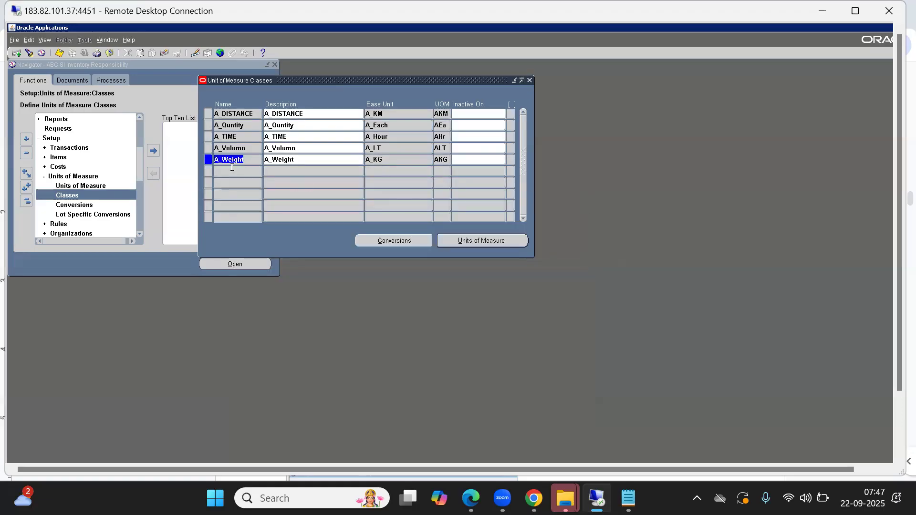
{"action": "left_click", "coordinate": [226, 148]}
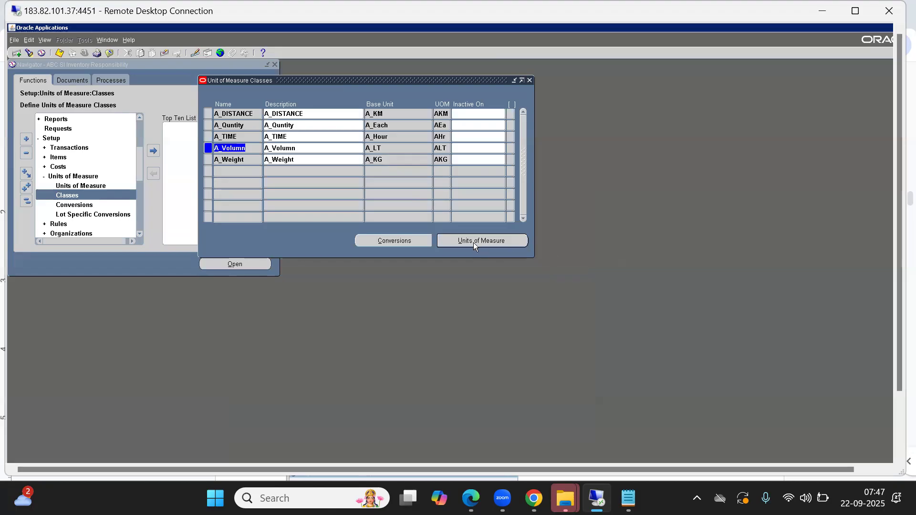
{"action": "left_click", "coordinate": [386, 240]}
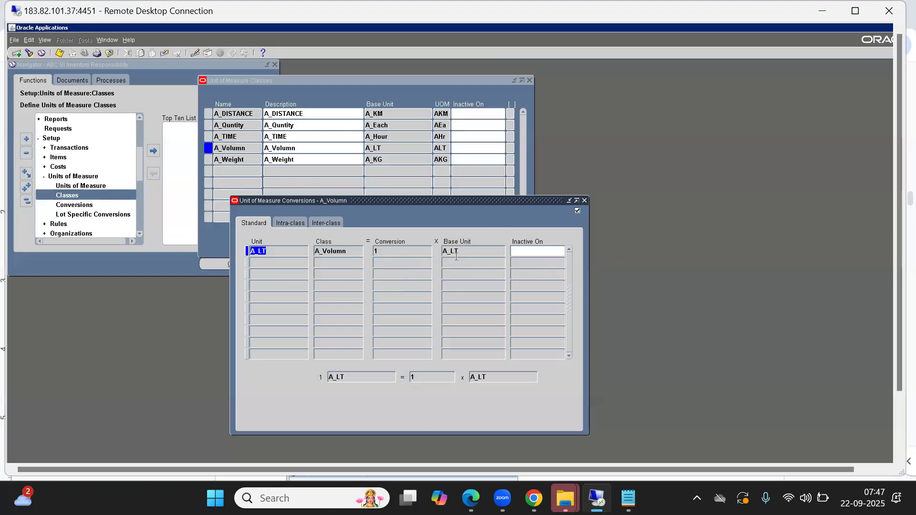
{"action": "left_click", "coordinate": [585, 200]}
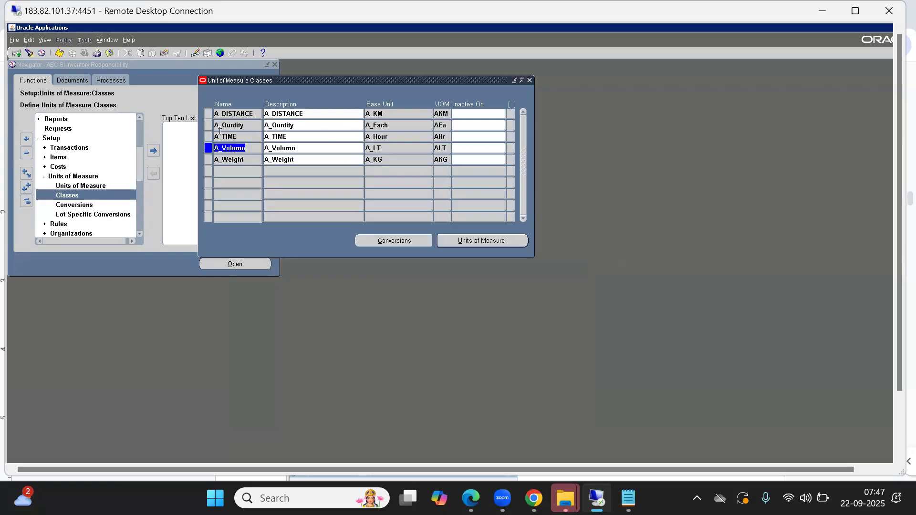
Open the A_TIME class conversions and add a standard conversion for A_DAY equal to 24 of the base unit A_Hour.
{"action": "left_click", "coordinate": [234, 137]}
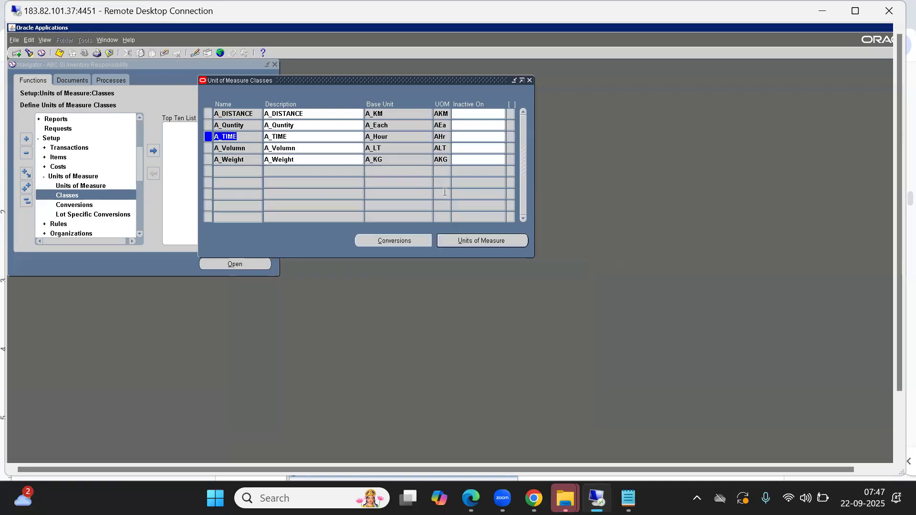
{"action": "left_click", "coordinate": [381, 244]}
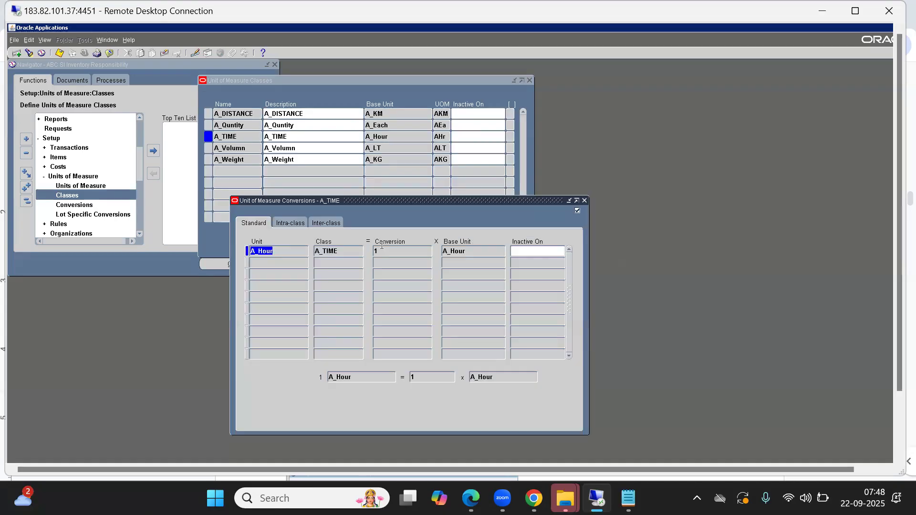
{"action": "left_click", "coordinate": [280, 263]}
{"action": "key", "text": "ctrl+l"}
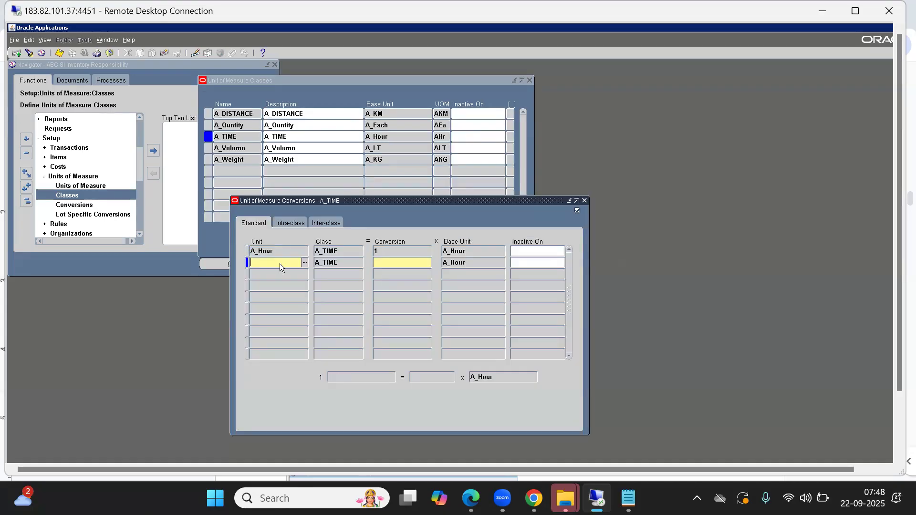
{"action": "key", "text": "Down"}
{"action": "key", "text": "Up"}
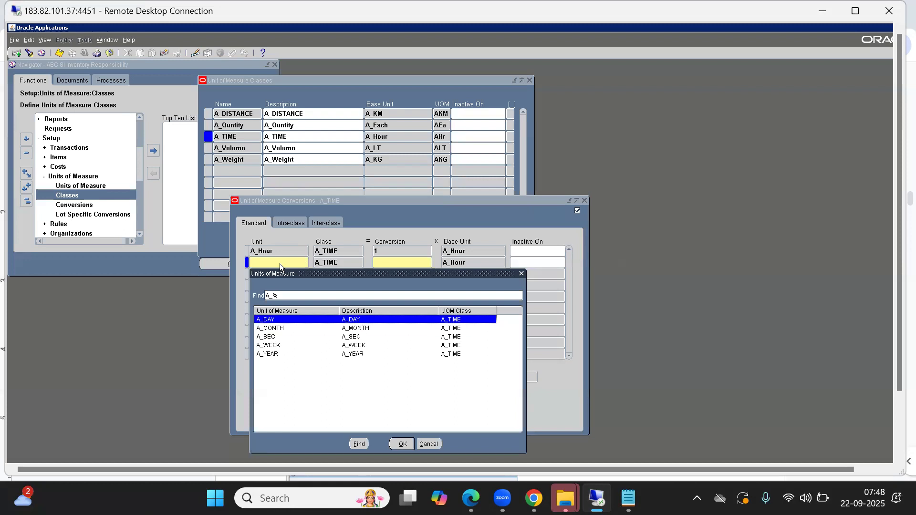
{"action": "key", "text": "Return"}
{"action": "type", "text": "24"}
{"action": "key", "text": "Tab"}
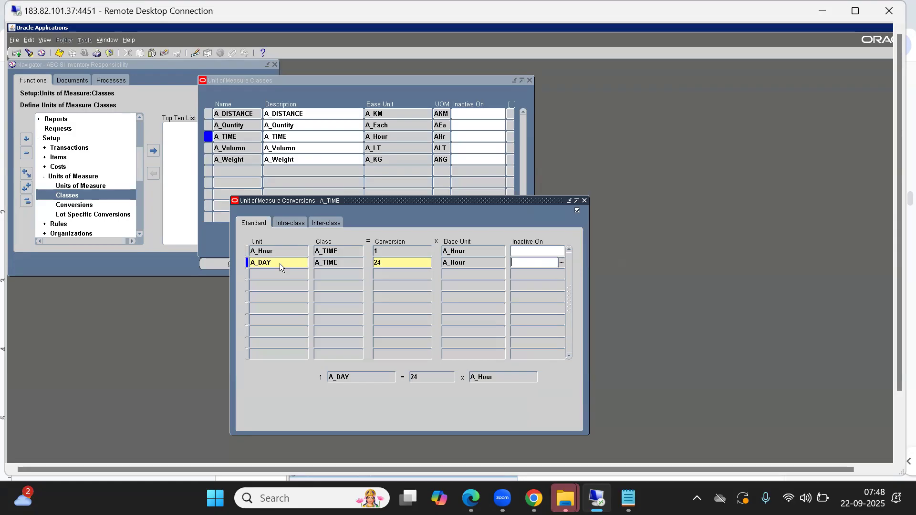
{"action": "key", "text": "Tab"}
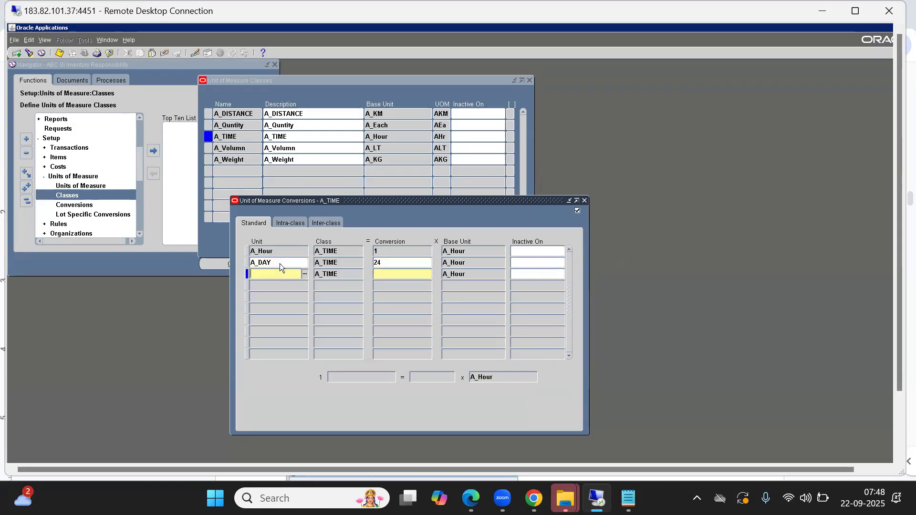
{"action": "key", "text": "ctrl+l"}
{"action": "key", "text": "Down"}
{"action": "key", "text": "Down"}
{"action": "key", "text": "Down"}
{"action": "key", "text": "Return"}
{"action": "double_click", "coordinate": [465, 275]}
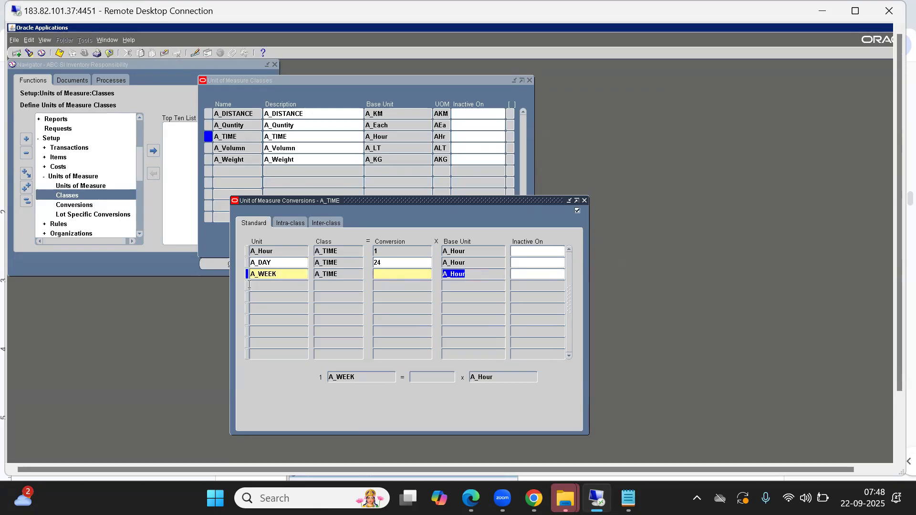
{"action": "double_click", "coordinate": [263, 263]}
{"action": "double_click", "coordinate": [288, 273]}
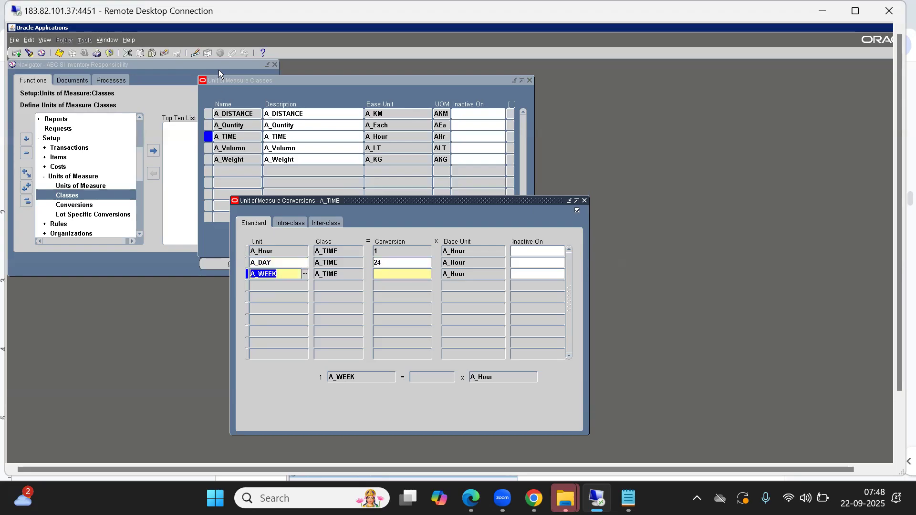
{"action": "left_click", "coordinate": [165, 54]}
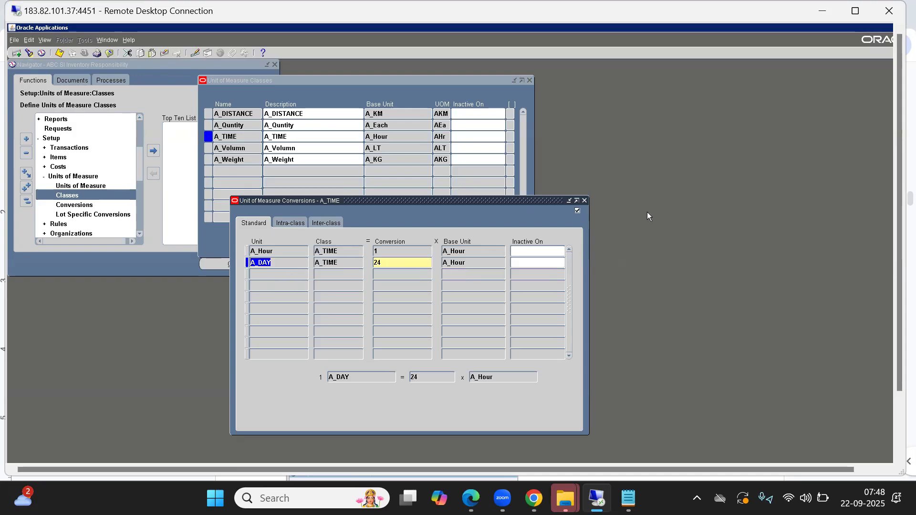
Close and reopen the A_TIME conversions to check the A_DAY row, and close the window again.
{"action": "left_click", "coordinate": [585, 201]}
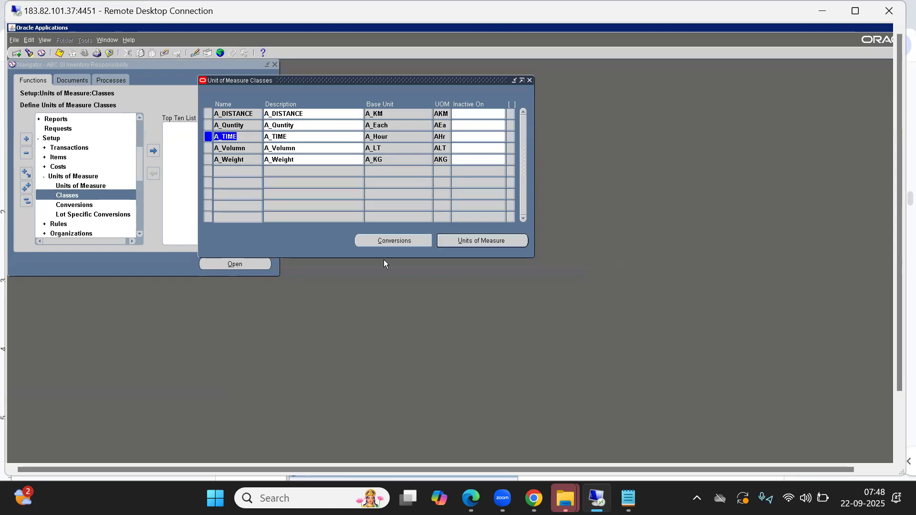
{"action": "left_click", "coordinate": [394, 241]}
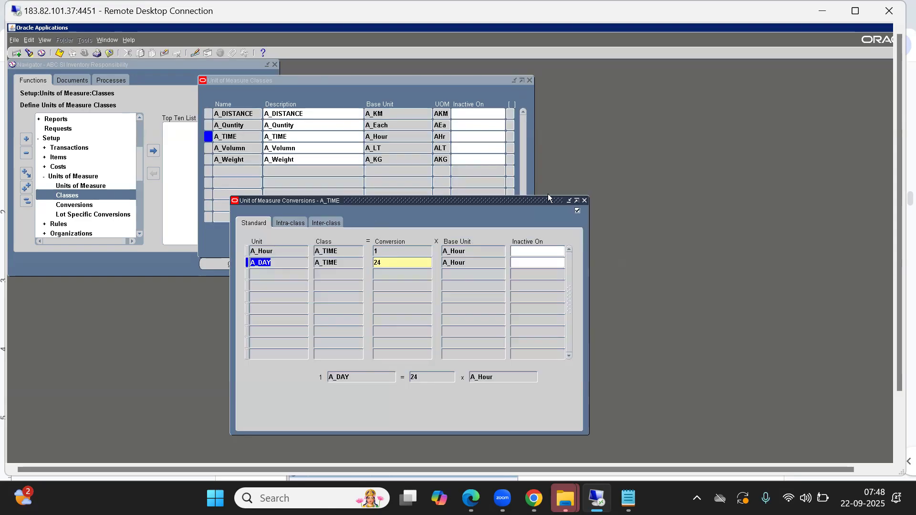
{"action": "left_click", "coordinate": [584, 201]}
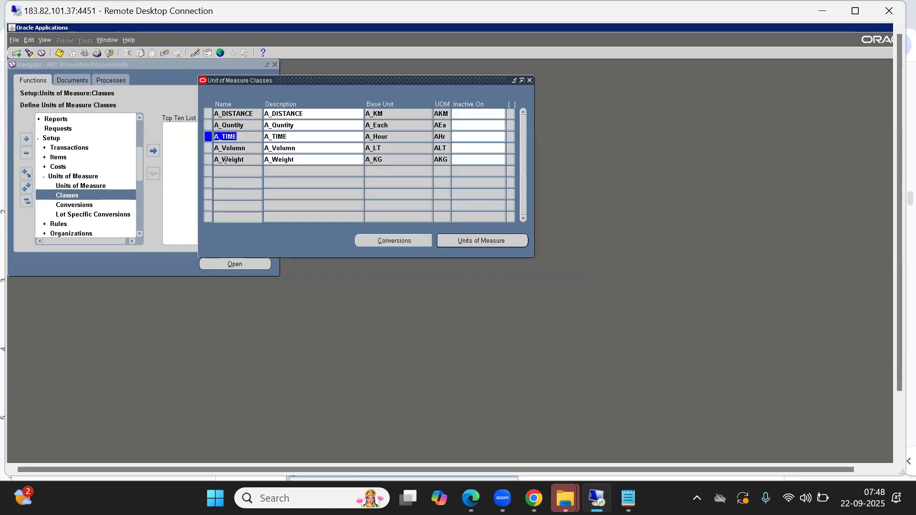
Review the standard and intra-class conversions of the A_Weight class and close its conversions window.
{"action": "left_click", "coordinate": [248, 160]}
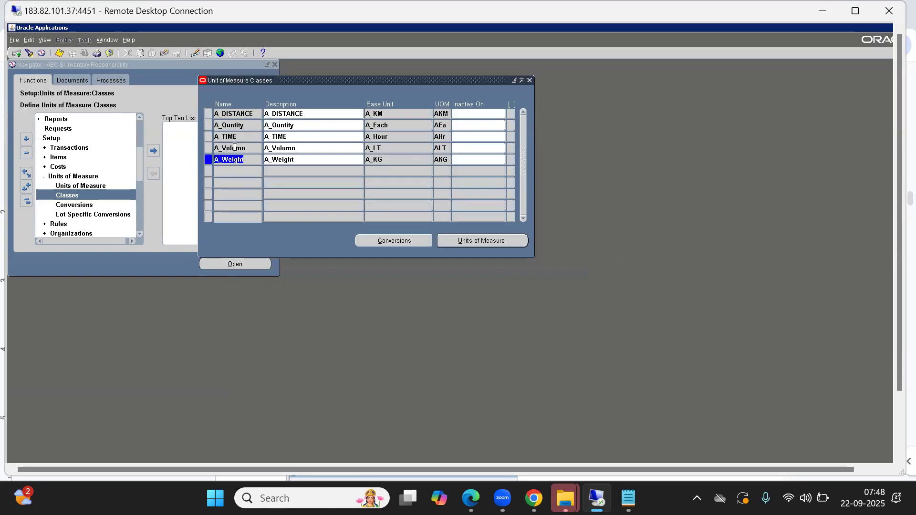
{"action": "left_click", "coordinate": [234, 125]}
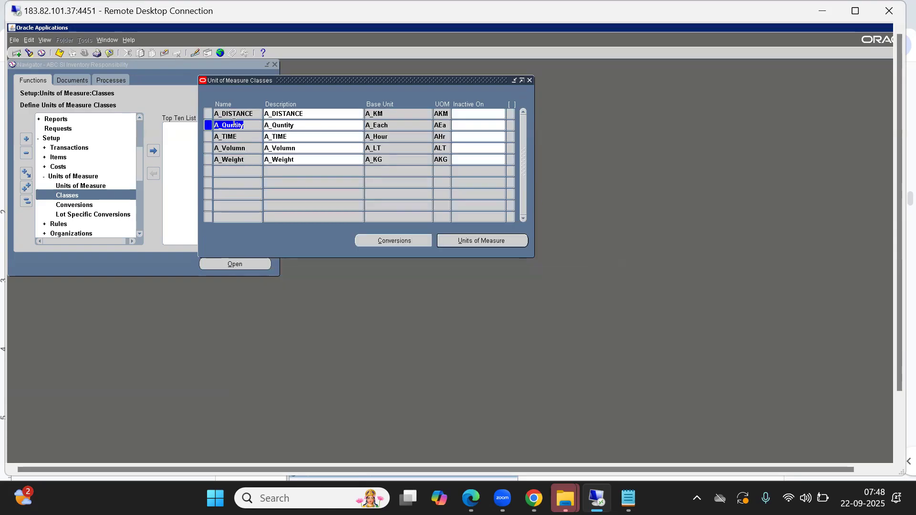
{"action": "left_click", "coordinate": [236, 159]}
{"action": "left_click", "coordinate": [395, 241]}
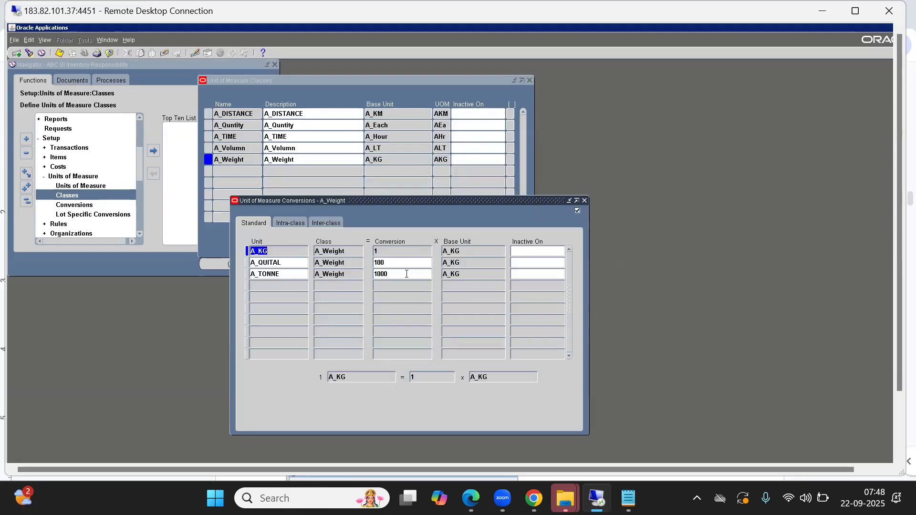
{"action": "left_click", "coordinate": [585, 201]}
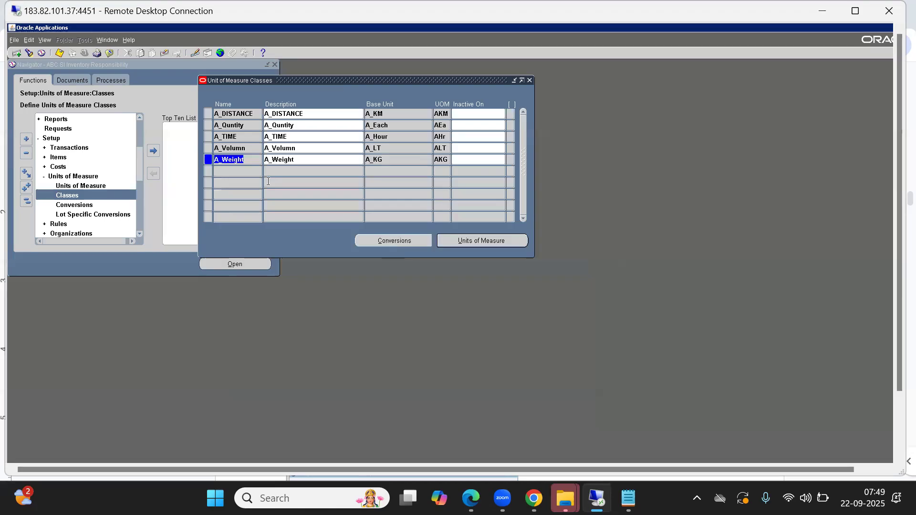
{"action": "left_click", "coordinate": [393, 238]}
{"action": "left_click", "coordinate": [302, 224]}
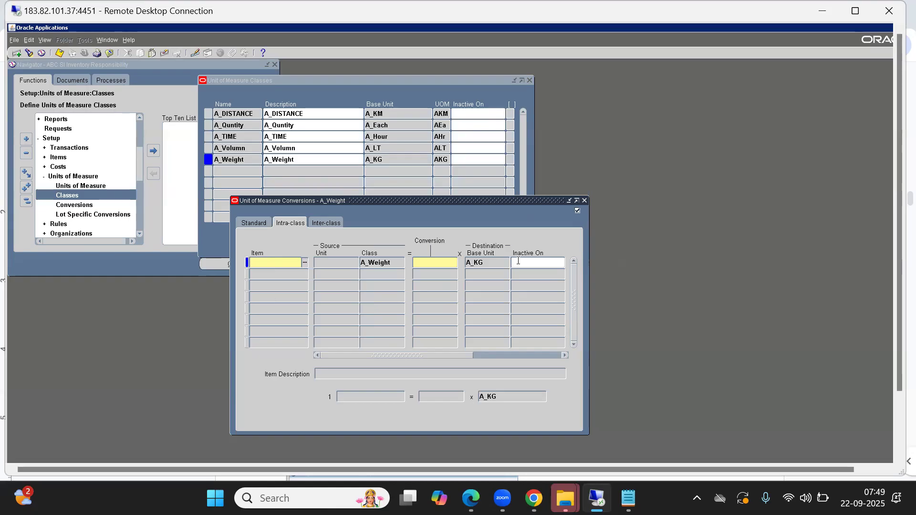
{"action": "left_click", "coordinate": [585, 200]}
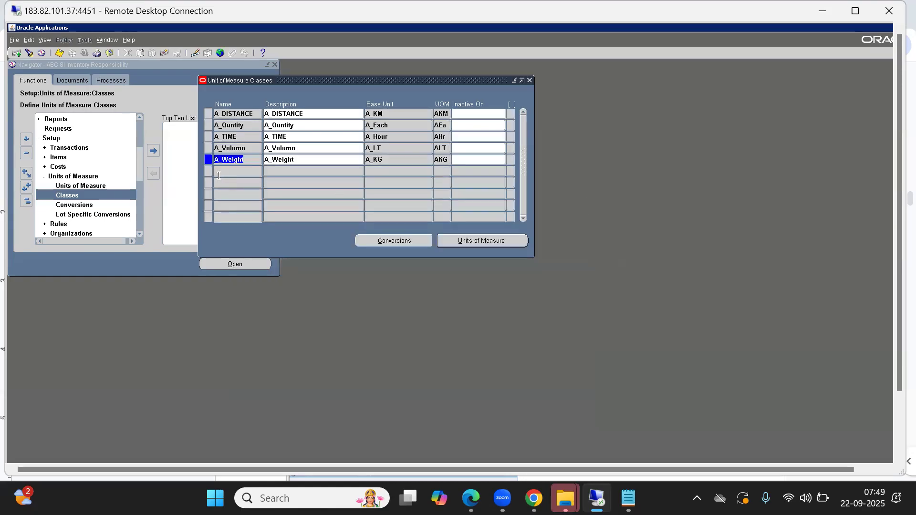
Open the A_Quntity class conversions and compare the layouts of its standard, intra-class and inter-class conversions.
{"action": "left_click", "coordinate": [234, 126]}
{"action": "left_click", "coordinate": [414, 241]}
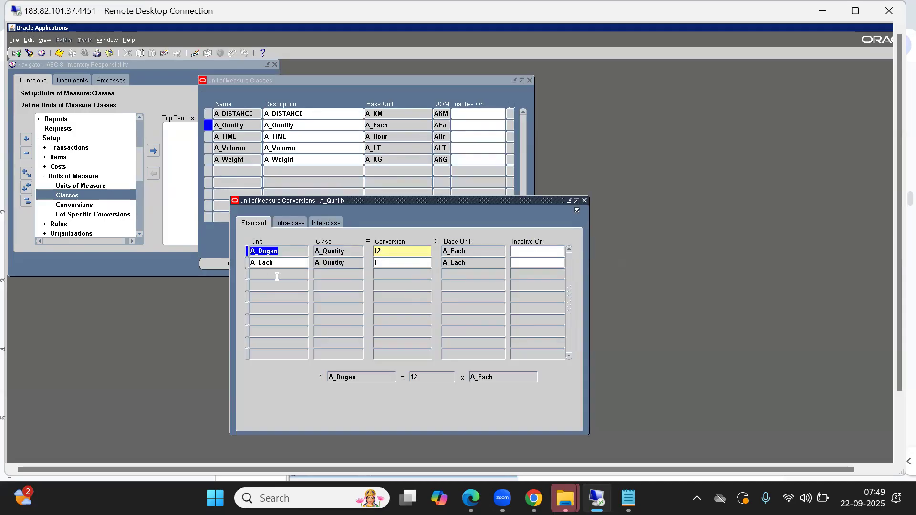
{"action": "left_click", "coordinate": [289, 222]}
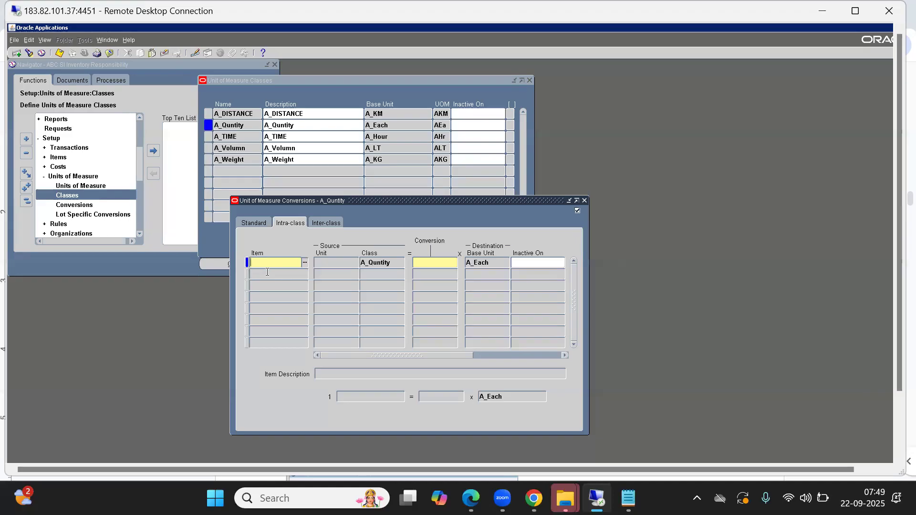
{"action": "left_click", "coordinate": [329, 224]}
{"action": "left_click", "coordinate": [297, 224]}
{"action": "left_click", "coordinate": [331, 222]}
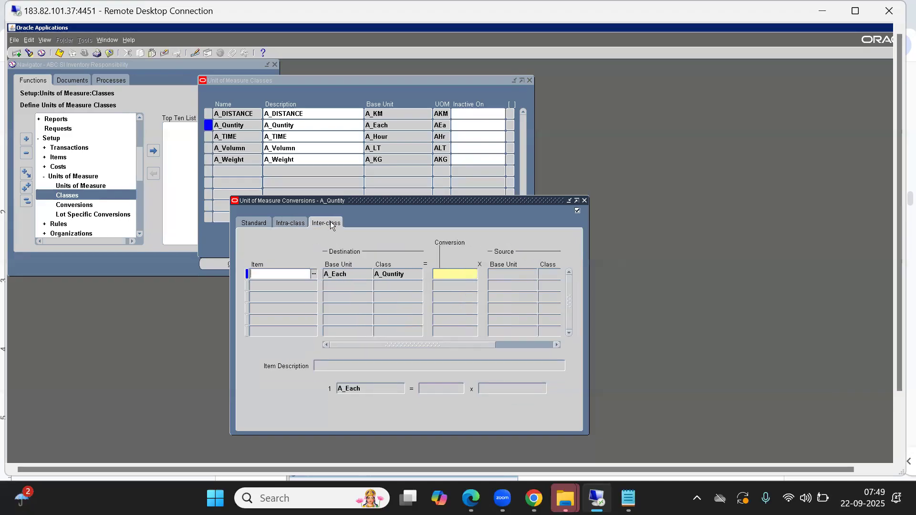
{"action": "left_click", "coordinate": [293, 223]}
{"action": "left_click", "coordinate": [323, 223]}
{"action": "left_click", "coordinate": [300, 223]}
{"action": "left_click", "coordinate": [325, 223]}
{"action": "left_click", "coordinate": [238, 223]}
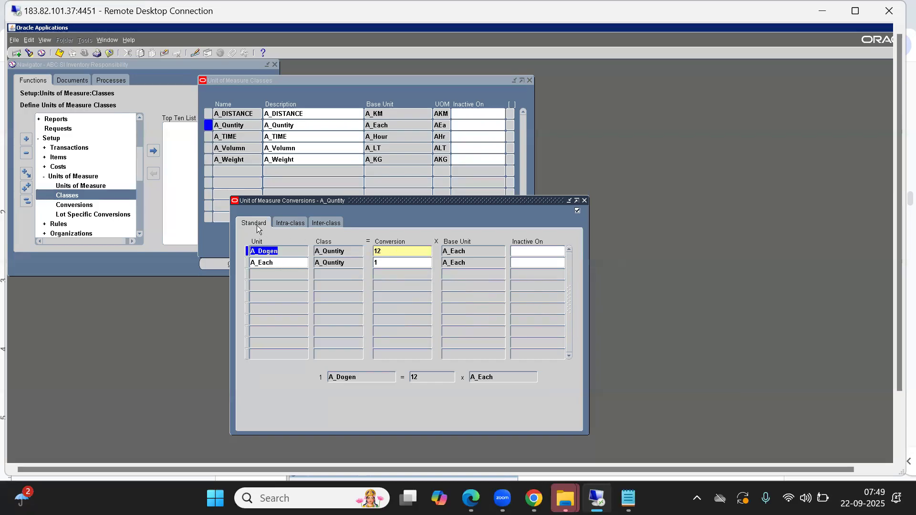
{"action": "left_click", "coordinate": [288, 225]}
{"action": "left_click", "coordinate": [313, 228]}
{"action": "left_click", "coordinate": [298, 224]}
{"action": "left_click", "coordinate": [323, 226]}
{"action": "left_click", "coordinate": [292, 222]}
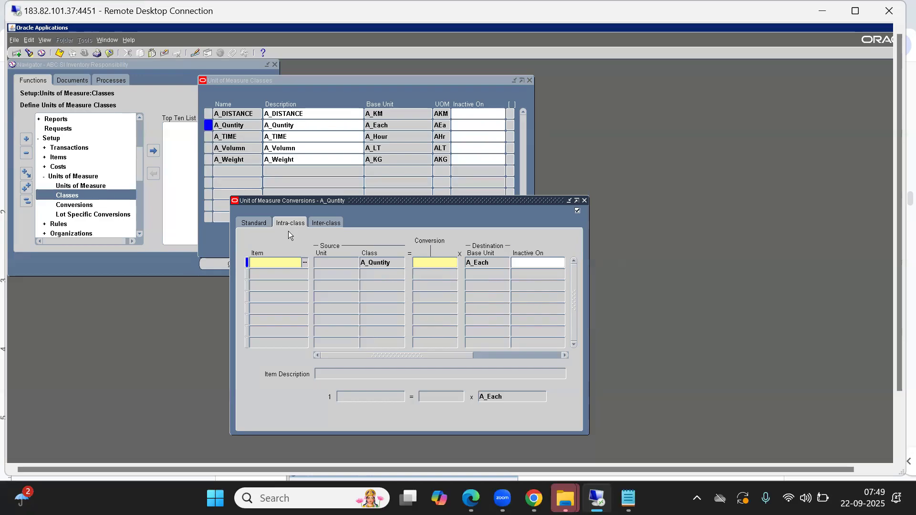
{"action": "left_click", "coordinate": [249, 224]}
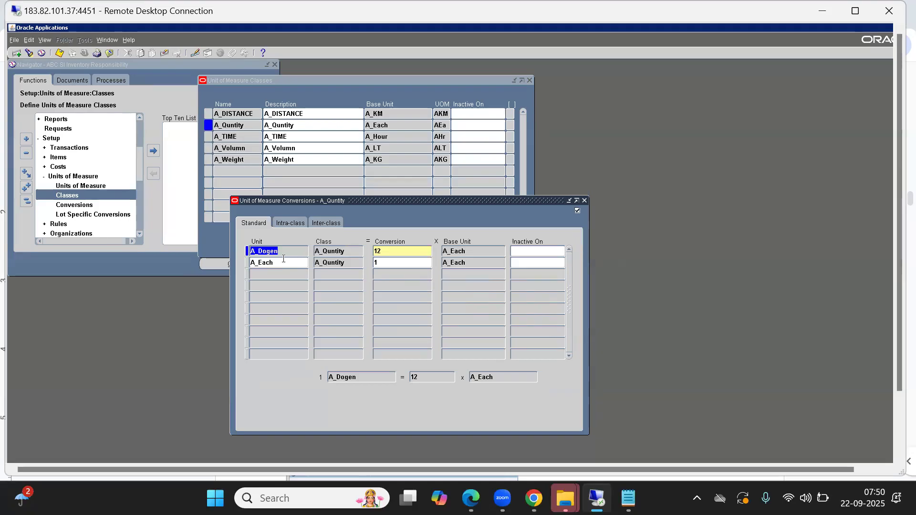
Search the item list of the A_Quntity intra-class conversion with the criterion %, and cancel the search.
{"action": "left_click", "coordinate": [288, 224]}
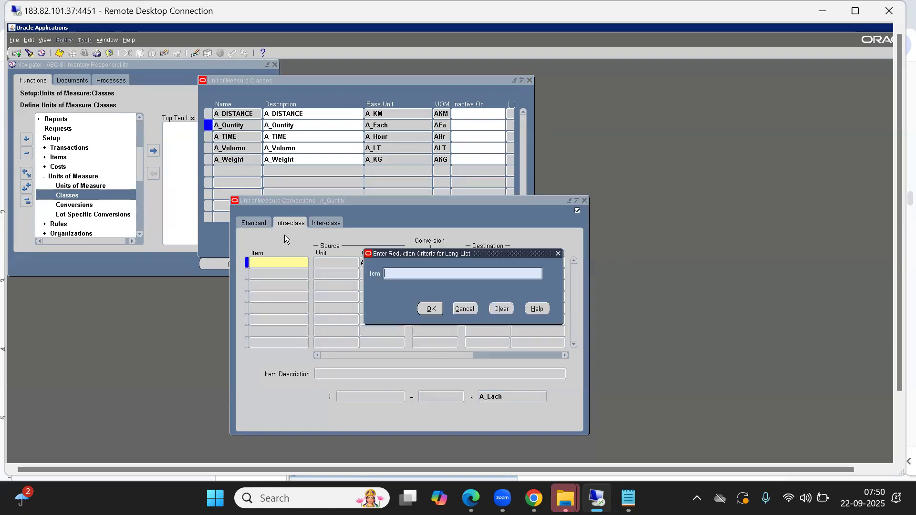
{"action": "type", "text": "%"}
{"action": "key", "text": "Return"}
{"action": "left_click", "coordinate": [456, 306]}
{"action": "left_click", "coordinate": [465, 309]}
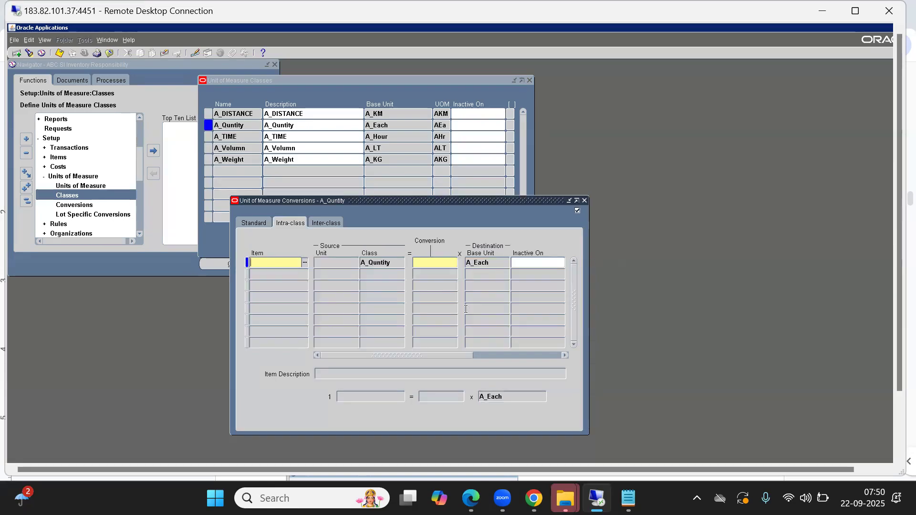
{"action": "left_click", "coordinate": [304, 263]}
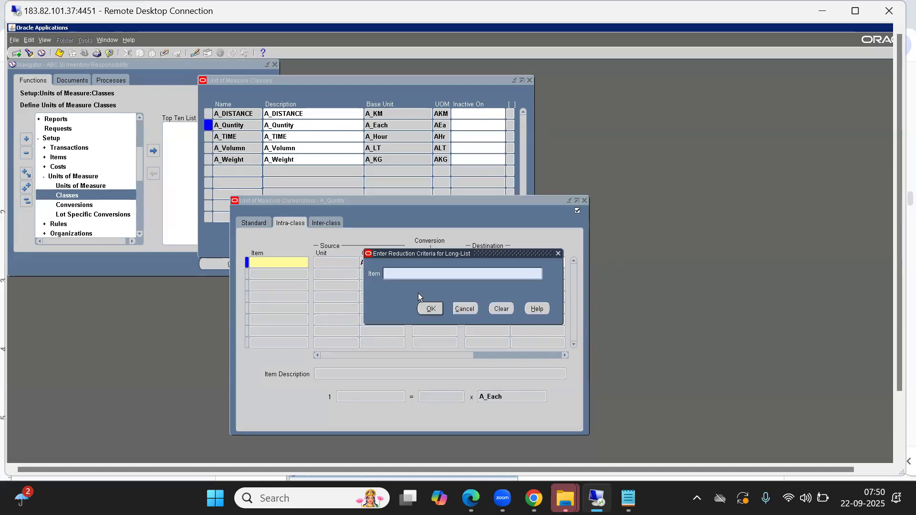
{"action": "type", "text": "%"}
{"action": "key", "text": "Return"}
{"action": "left_click", "coordinate": [454, 303]}
{"action": "left_click", "coordinate": [464, 309]}
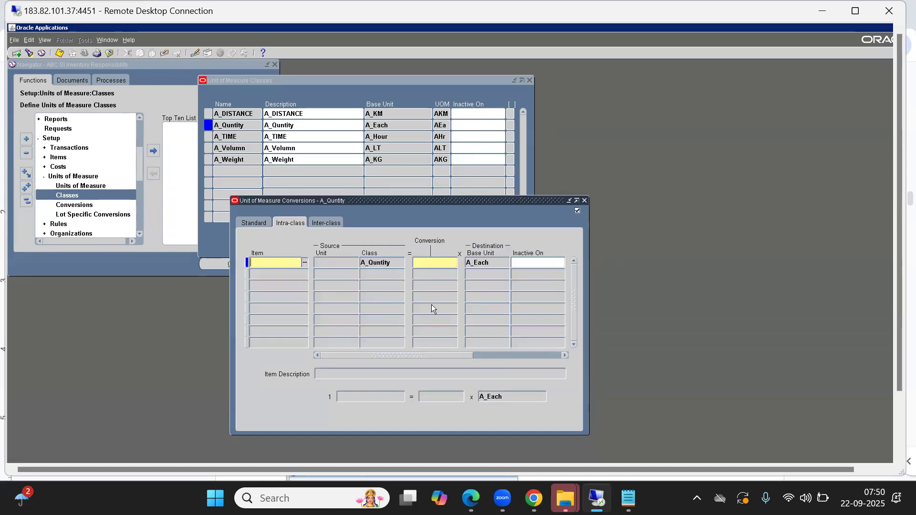
Check the A_Quntity standard conversions against the class's base unit A_Each, and return to the intra-class conversions.
{"action": "left_click", "coordinate": [254, 223]}
{"action": "left_click", "coordinate": [387, 125]}
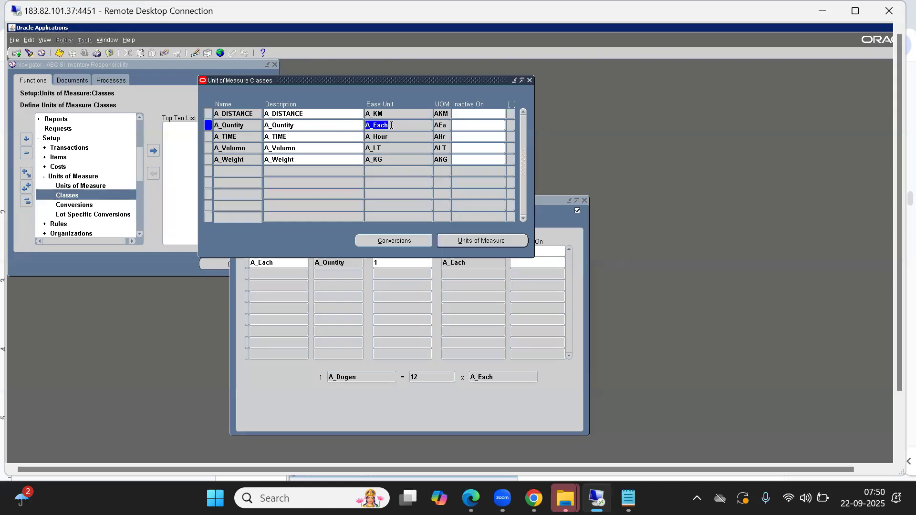
{"action": "left_click", "coordinate": [554, 228]}
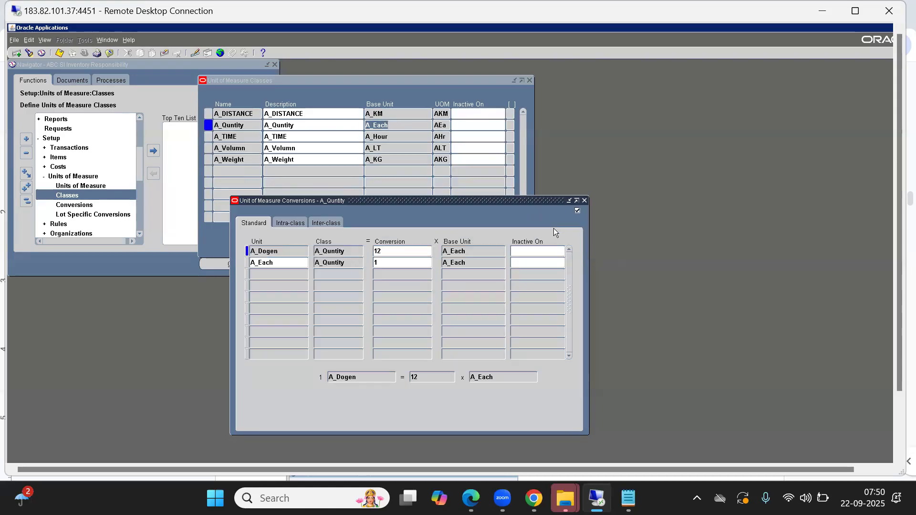
{"action": "left_click", "coordinate": [295, 228]}
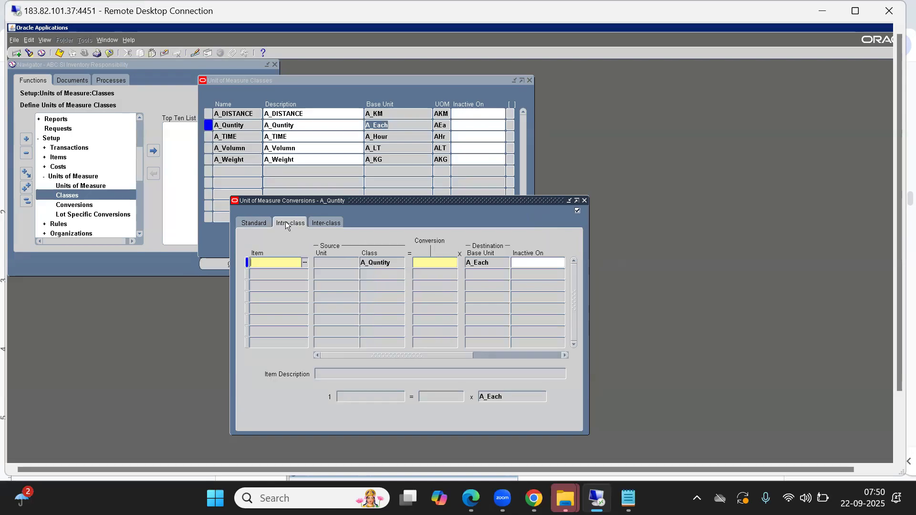
Search the intra-class conversion's item list again with the criterion %, and cancel the search.
{"action": "key", "text": "ctrl+l"}
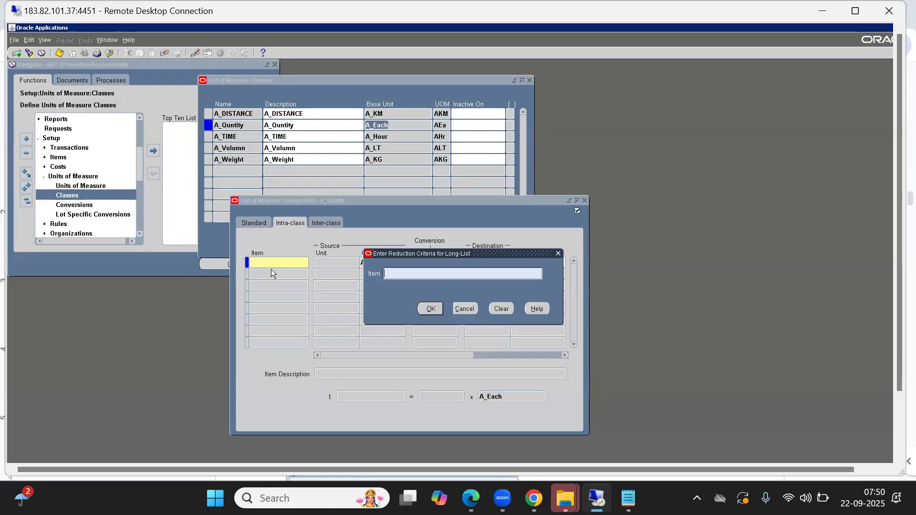
{"action": "type", "text": "%"}
{"action": "key", "text": "Return"}
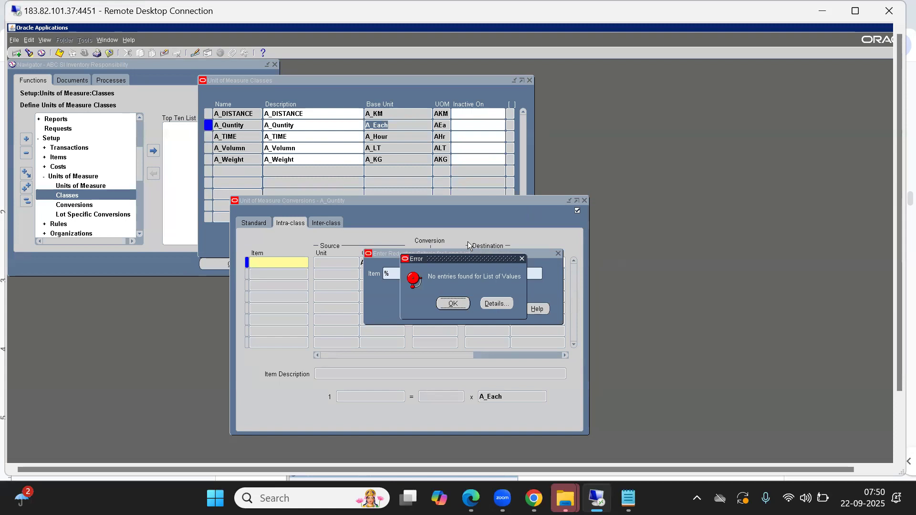
{"action": "left_click", "coordinate": [454, 303]}
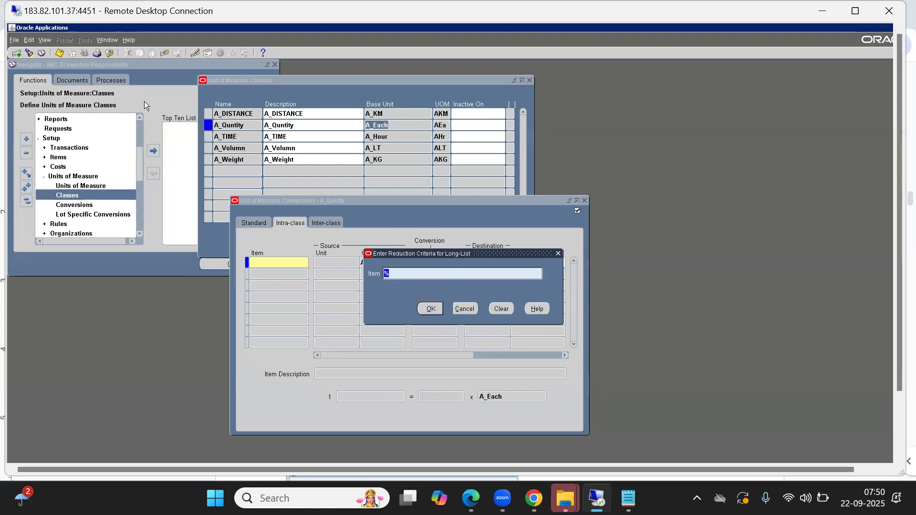
{"action": "left_click", "coordinate": [461, 306]}
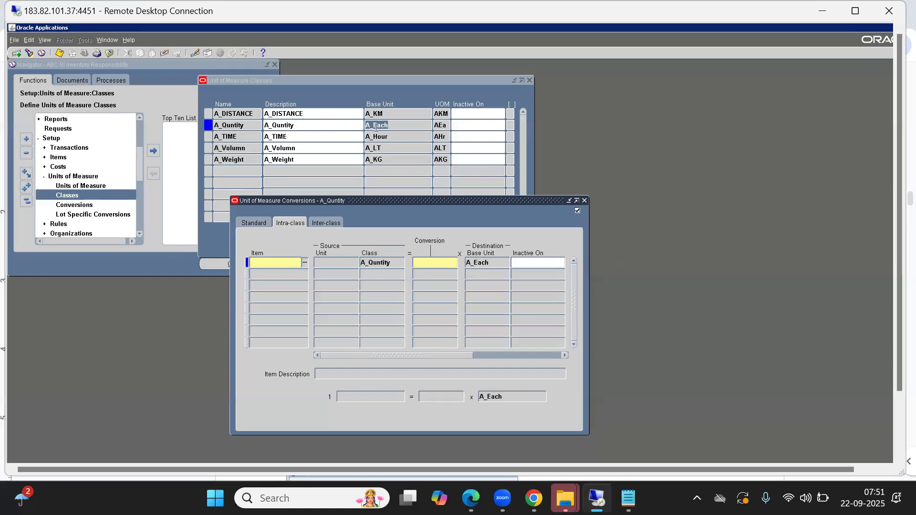
Collapse the navigator tree, expand Items, and open the Master Items form, moving it clear of the navigator's upper part.
{"action": "left_click", "coordinate": [148, 97]}
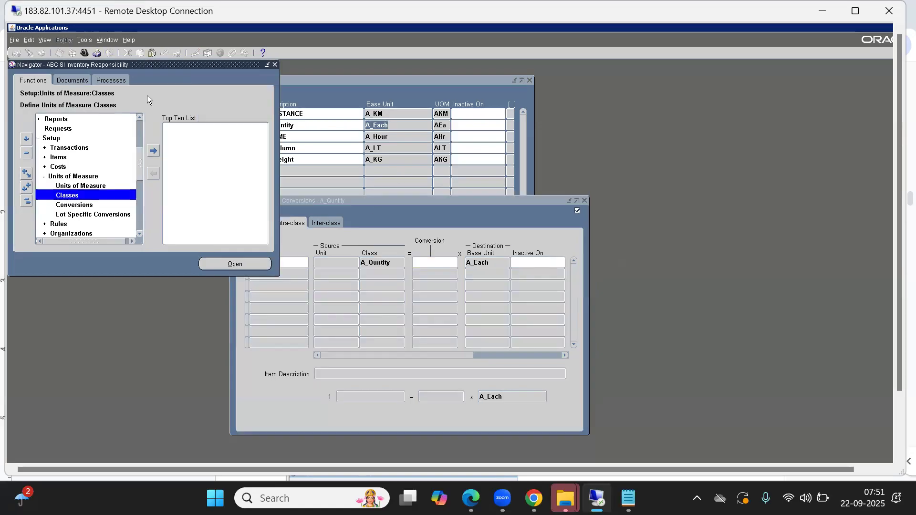
{"action": "left_click", "coordinate": [29, 203]}
{"action": "key", "text": "Down"}
{"action": "key", "text": "Down"}
{"action": "key", "text": "Down"}
{"action": "key", "text": "Return"}
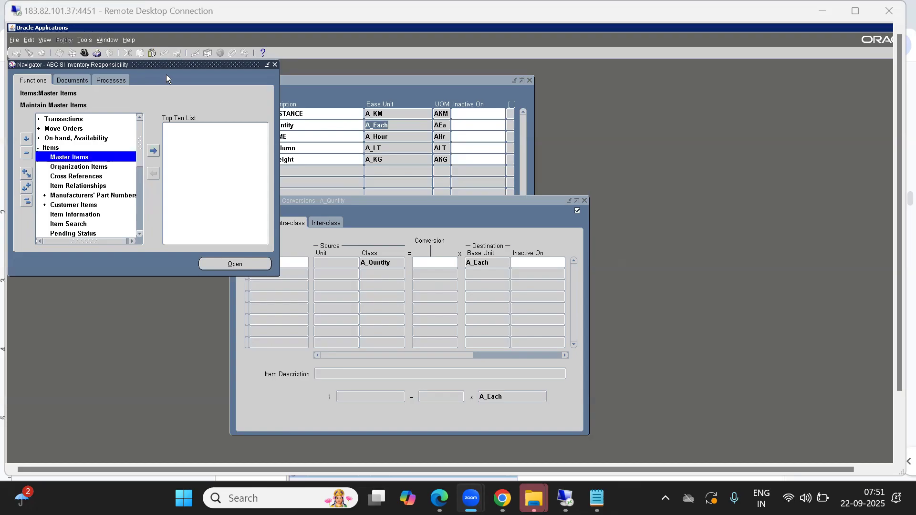
{"action": "double_click", "coordinate": [70, 157]}
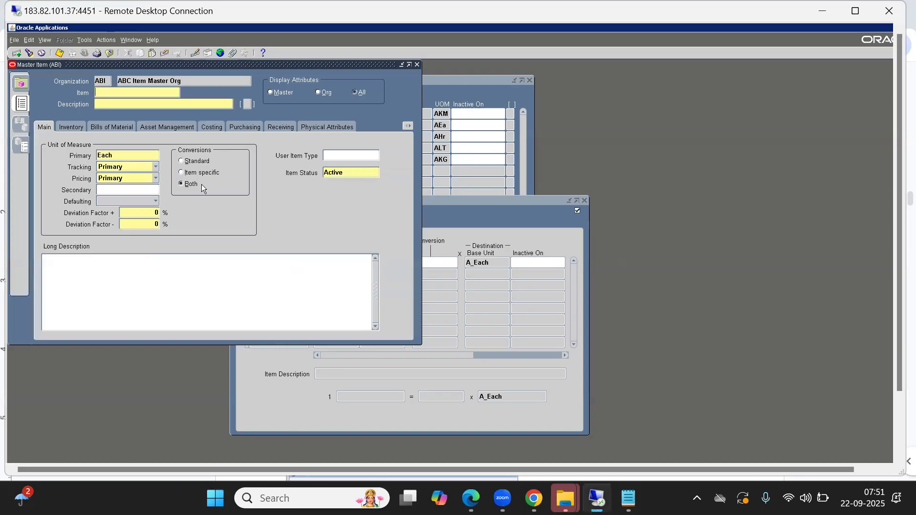
{"action": "left_click_drag", "start_coordinate": [201, 65], "coordinate": [212, 146]}
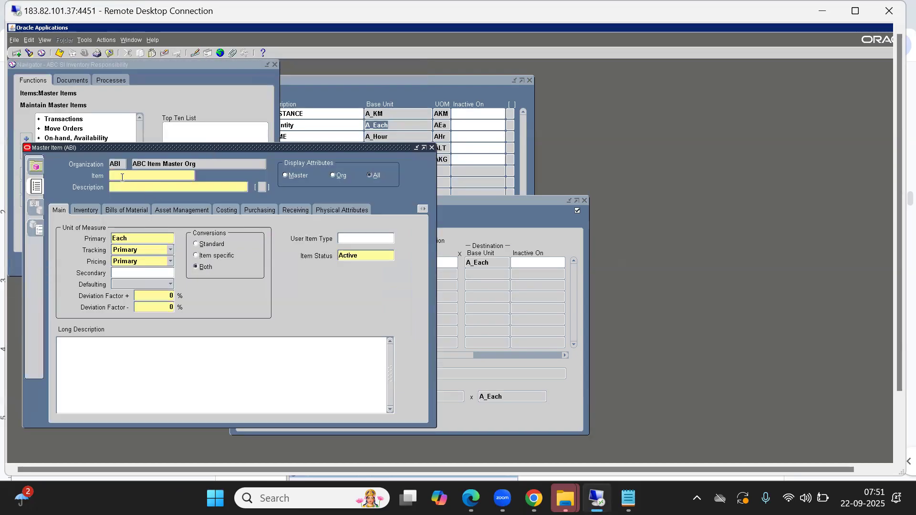
Query all existing master items and check the primary unit of measure of item ABCL0001.
{"action": "key", "text": "F11"}
{"action": "key", "text": "ctrl+F11"}
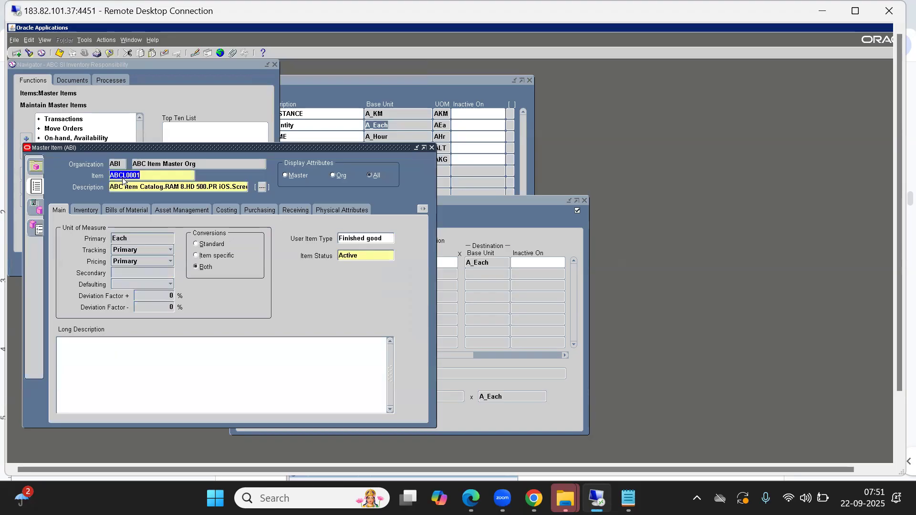
{"action": "left_click", "coordinate": [138, 237]}
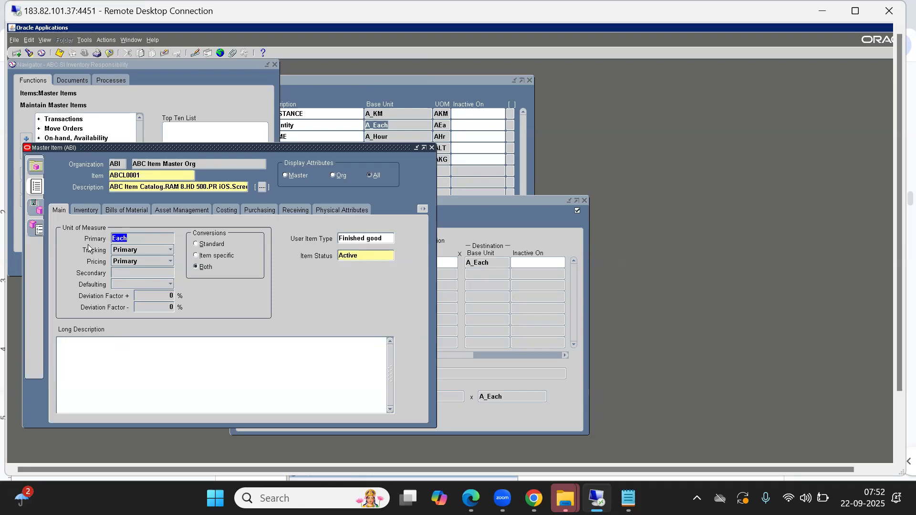
{"action": "left_click", "coordinate": [129, 176]}
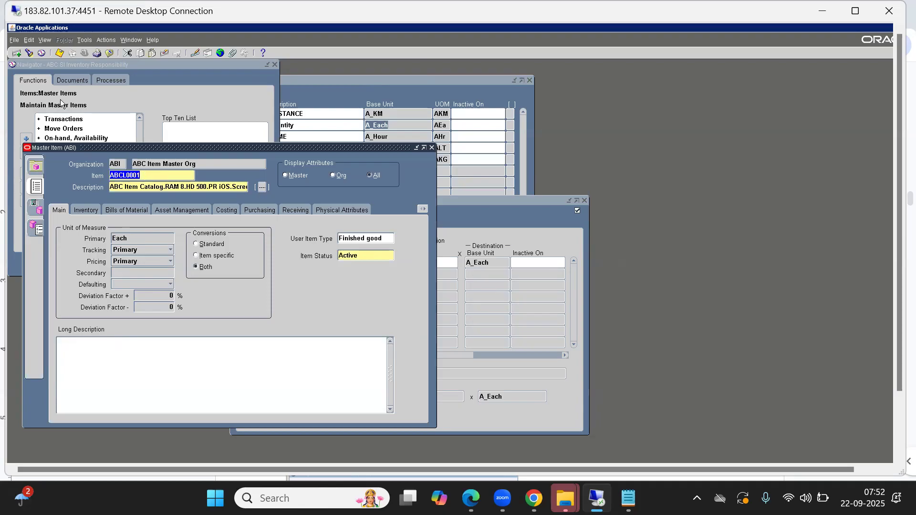
Start a new master item named ABCL0002 with the description ABCL0002.
{"action": "left_click", "coordinate": [16, 53]}
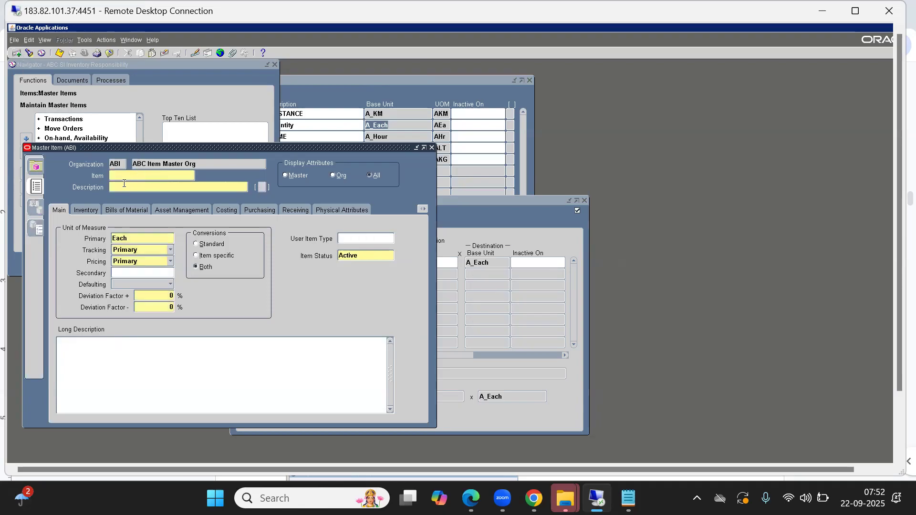
{"action": "type", "text": "ABCL0002ABCL0002"}
Set the new item's primary unit of measure to A_Each, chosen from the units starting with A.
{"action": "left_click", "coordinate": [132, 237]}
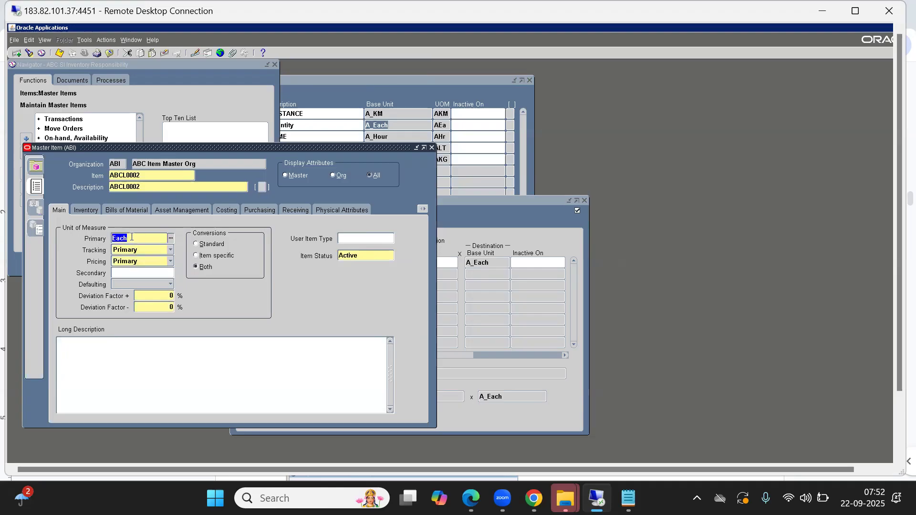
{"action": "key", "text": "ctrl+l"}
{"action": "type", "text": "a%"}
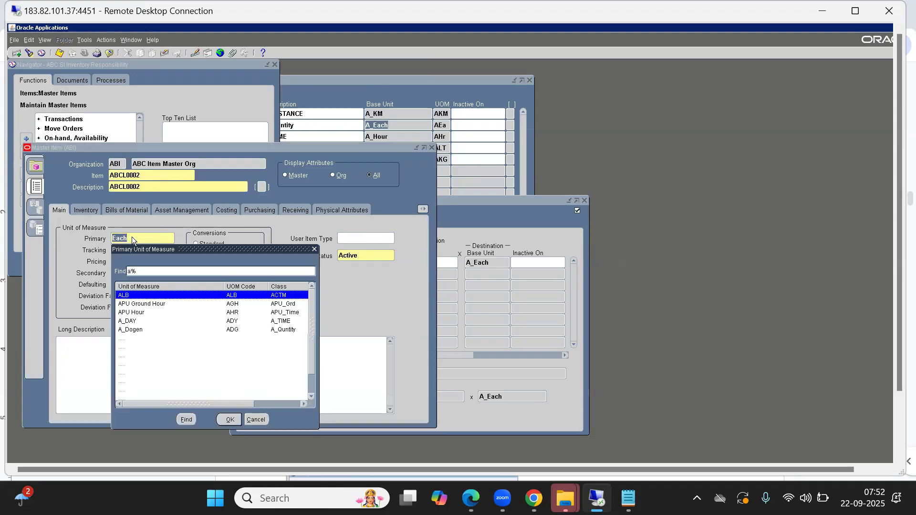
{"action": "key", "text": "Down"}
{"action": "key", "text": "Down"}
{"action": "key", "text": "Down"}
{"action": "key", "text": "Down"}
{"action": "key", "text": "Down"}
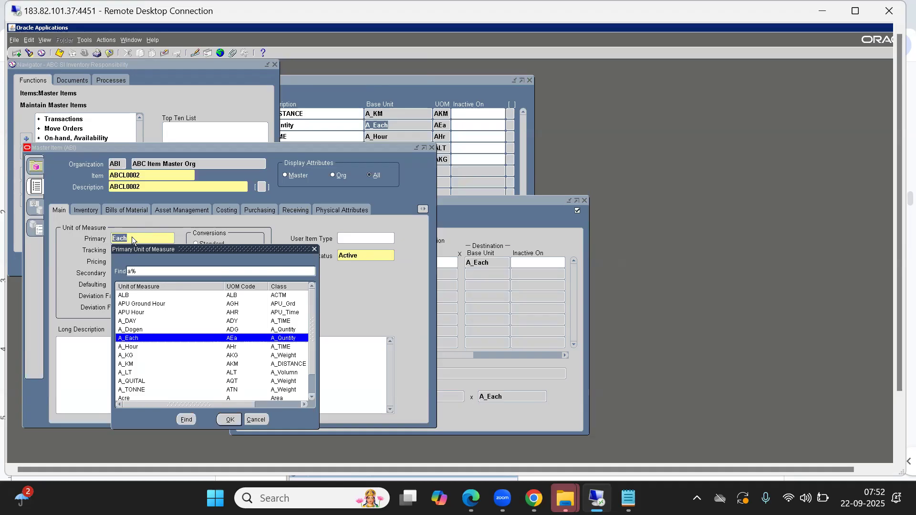
{"action": "key", "text": "Return"}
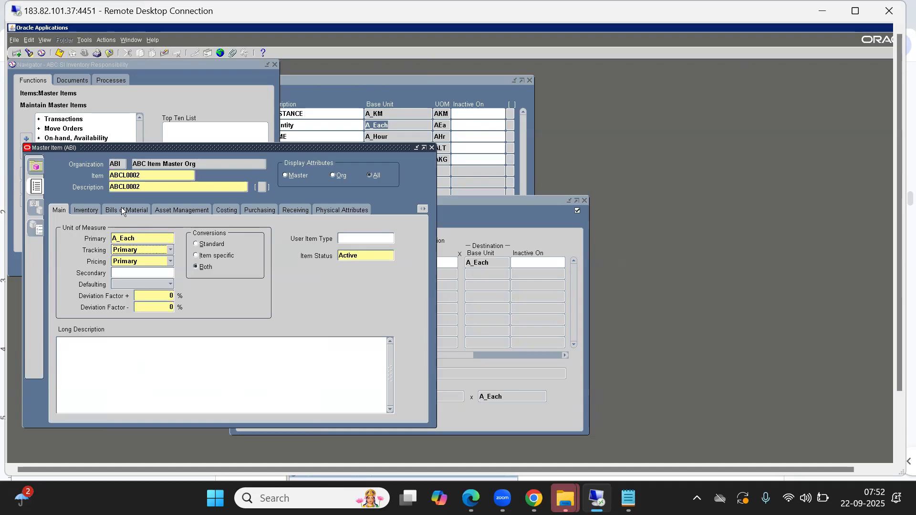
Apply the Finished Good template to item ABCL0002.
{"action": "left_click", "coordinate": [85, 40]}
{"action": "left_click", "coordinate": [90, 169]}
{"action": "type", "text": "Fi"}
{"action": "key", "text": "Tab"}
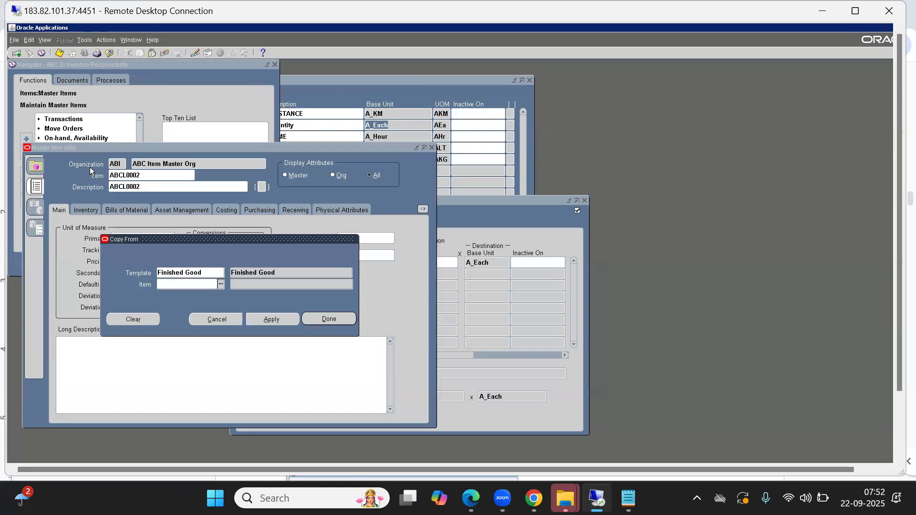
{"action": "left_click", "coordinate": [270, 319]}
{"action": "left_click", "coordinate": [334, 319]}
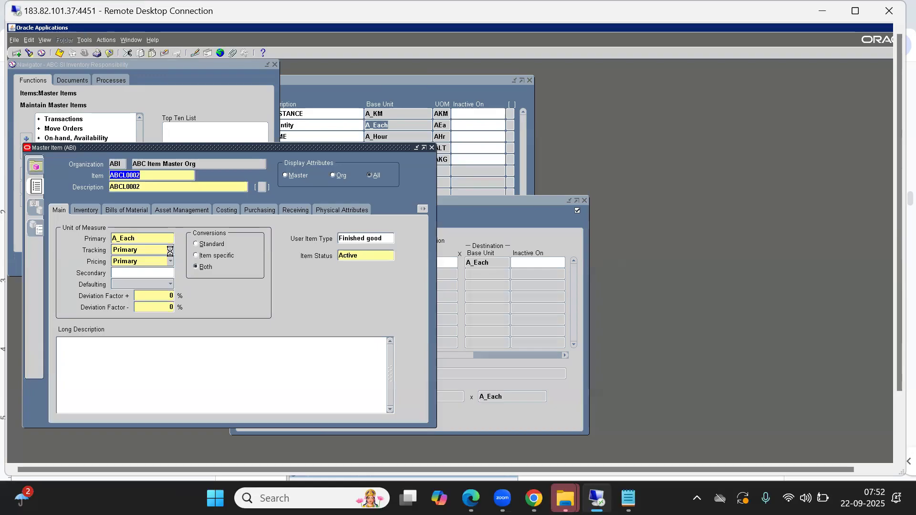
Assign item ABCL0002 to the ABB organization, ABC Bangalore Inv Org, and close the Master Item form.
{"action": "left_click", "coordinate": [84, 40]}
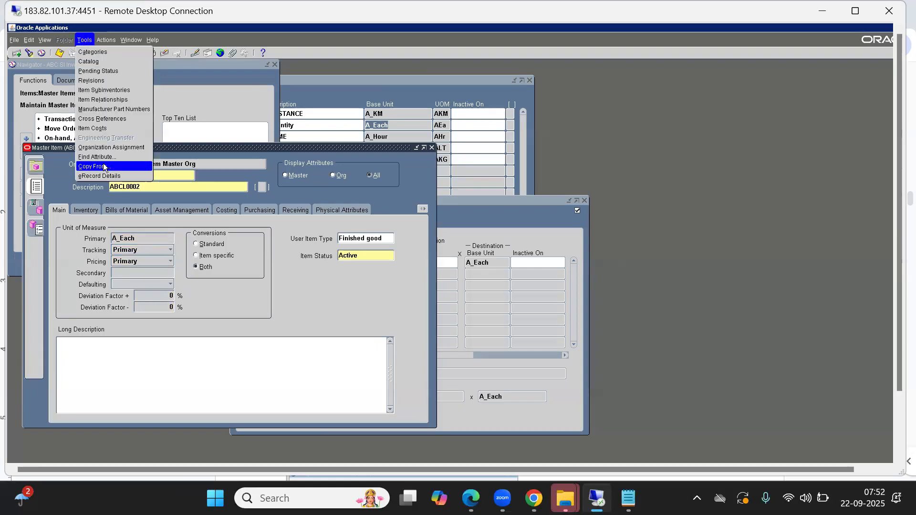
{"action": "left_click", "coordinate": [111, 147]}
{"action": "left_click", "coordinate": [394, 228]}
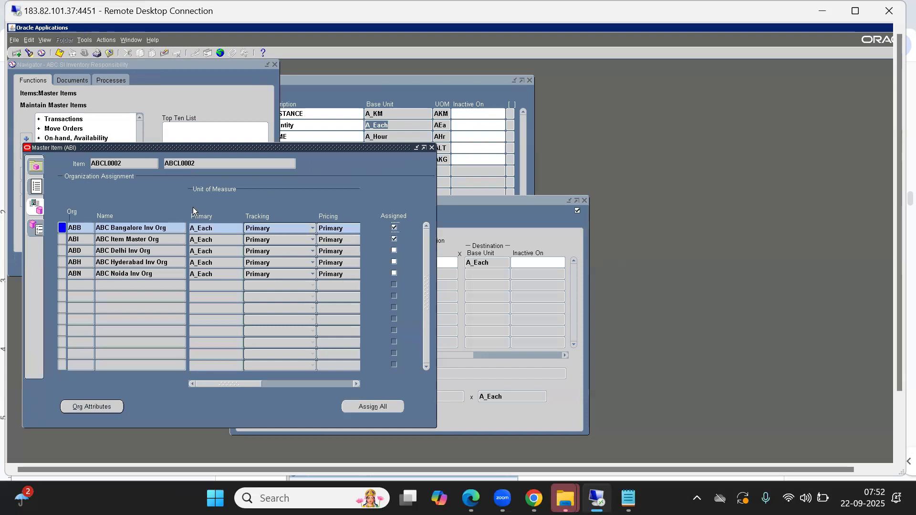
{"action": "left_click", "coordinate": [433, 149]}
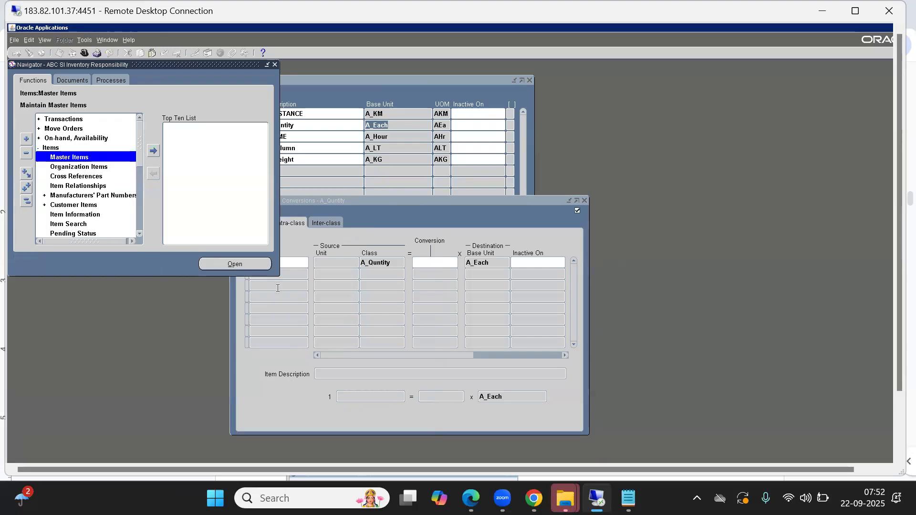
Return to the A_Quntity intra-class conversions and fill the first row's item with ABCL0002, found with the criterion %.
{"action": "left_click", "coordinate": [391, 212]}
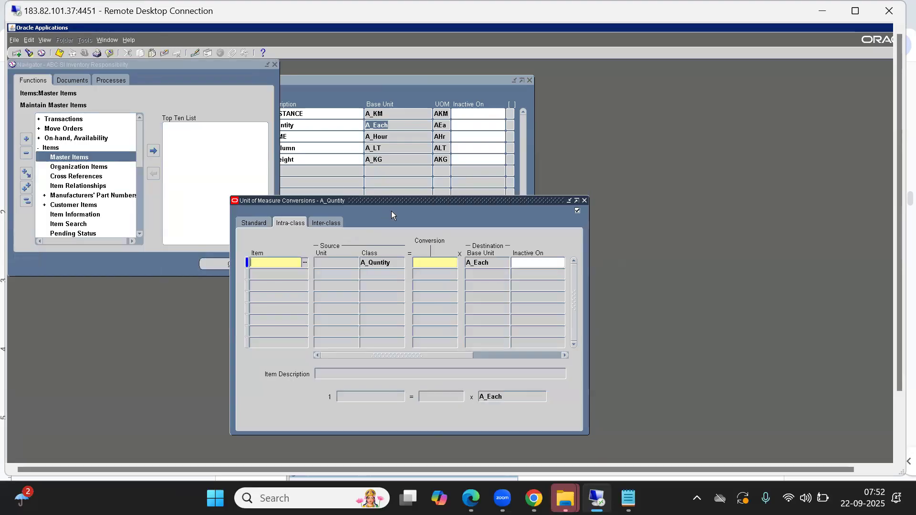
{"action": "left_click", "coordinate": [310, 92]}
{"action": "left_click", "coordinate": [352, 429]}
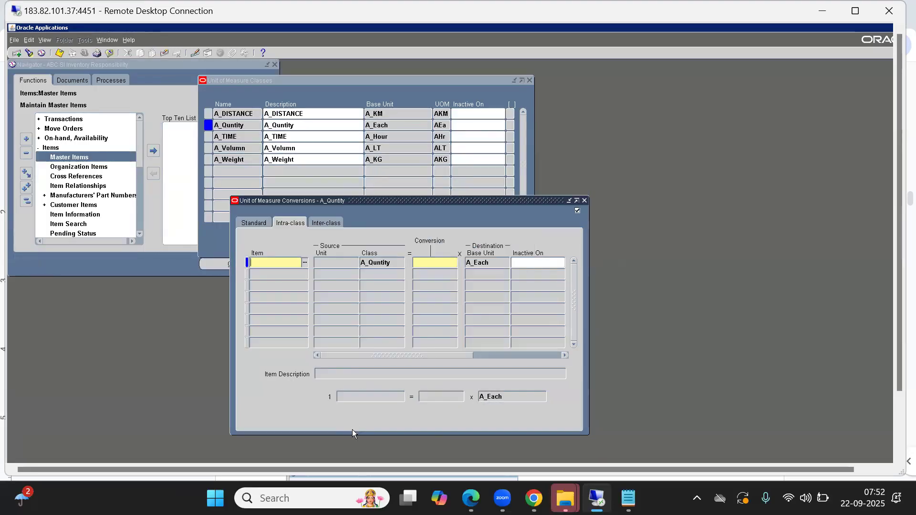
{"action": "double_click", "coordinate": [274, 264]}
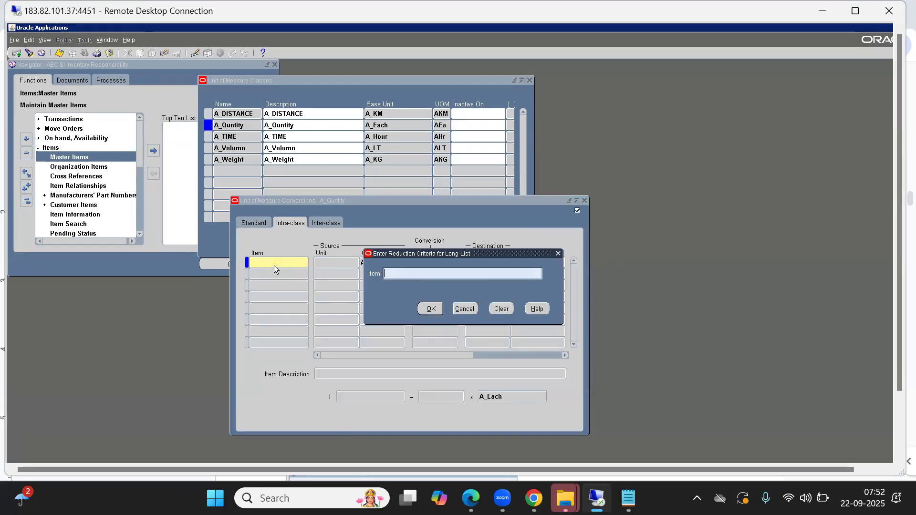
{"action": "type", "text": "%"}
{"action": "key", "text": "Return"}
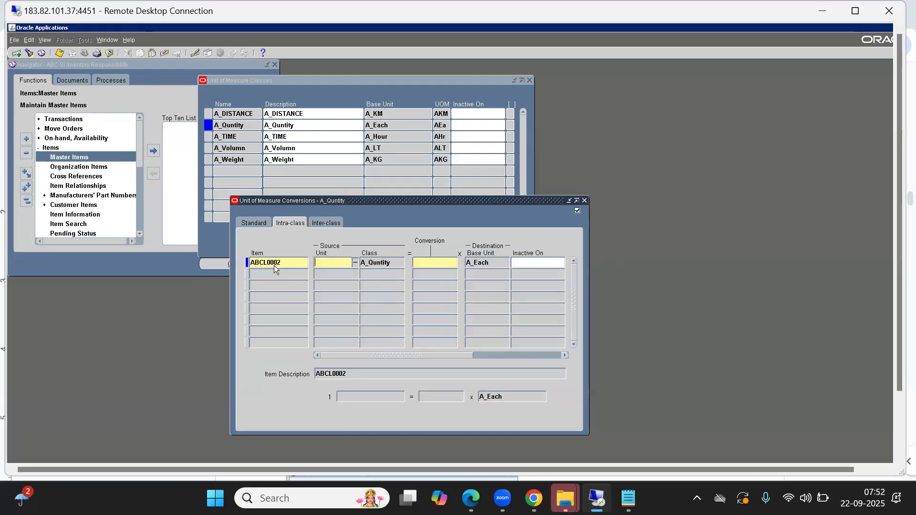
{"action": "left_click", "coordinate": [280, 262]}
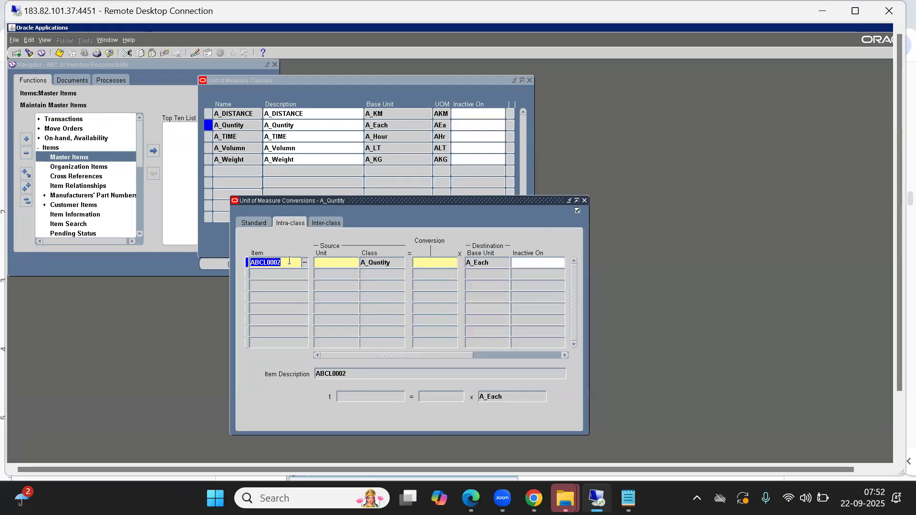
Set the source unit of the ABCL0002 row to A_Box with a conversion of 24 to A_Each.
{"action": "left_click", "coordinate": [324, 263]}
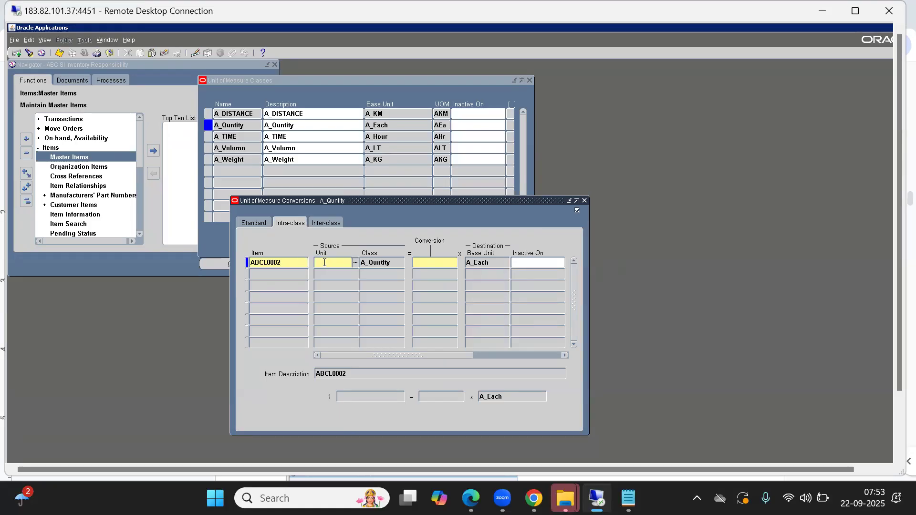
{"action": "double_click", "coordinate": [325, 262]}
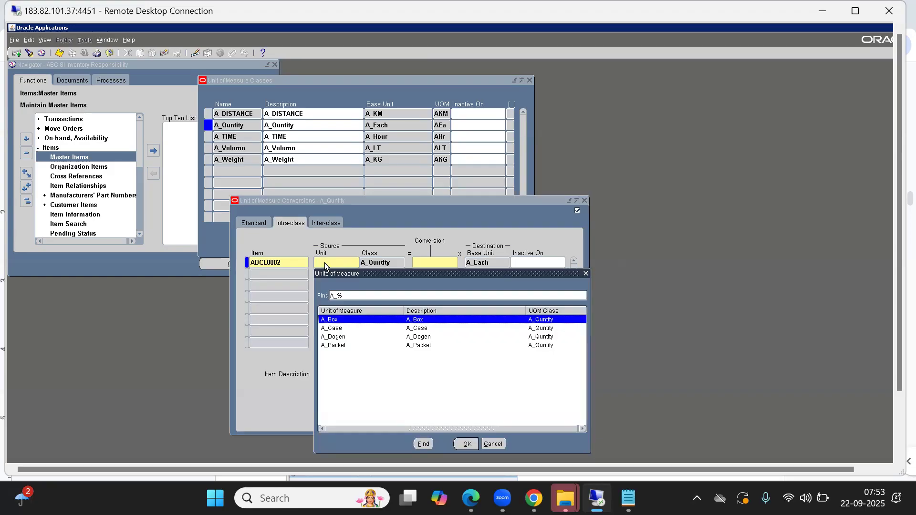
{"action": "key", "text": "Down"}
{"action": "key", "text": "Up"}
{"action": "key", "text": "Return"}
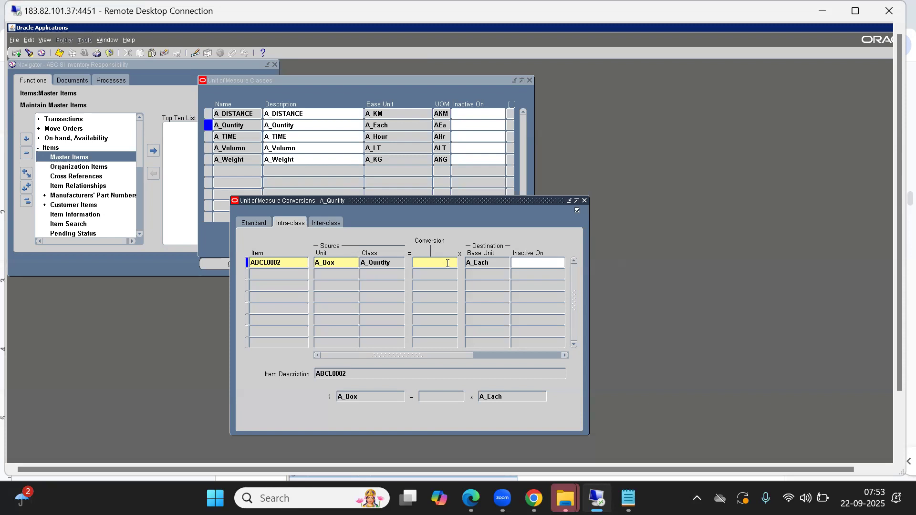
{"action": "type", "text": "24"}
{"action": "key", "text": "Tab"}
Review the item, source unit, class and conversion of the ABCL0002 row, and save the record.
{"action": "left_click", "coordinate": [493, 266]}
{"action": "double_click", "coordinate": [494, 266]}
{"action": "double_click", "coordinate": [428, 264]}
{"action": "double_click", "coordinate": [281, 263]}
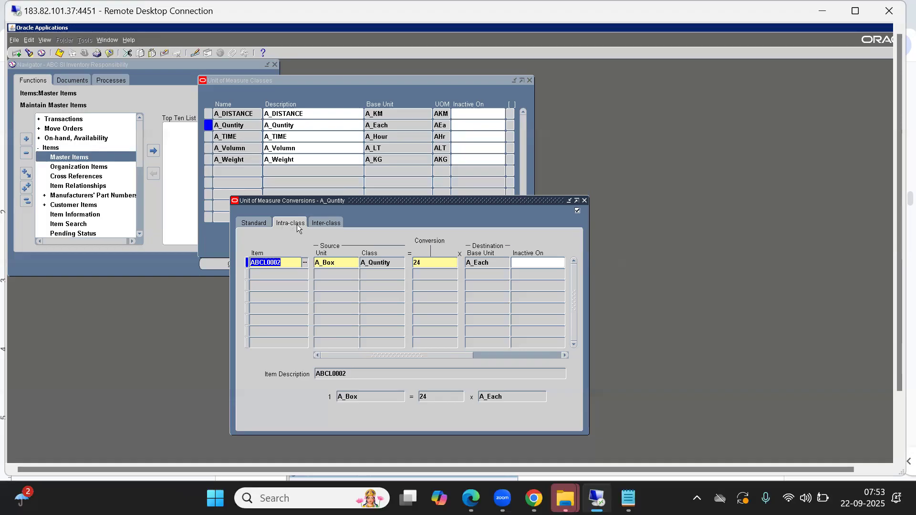
{"action": "left_click", "coordinate": [385, 263]}
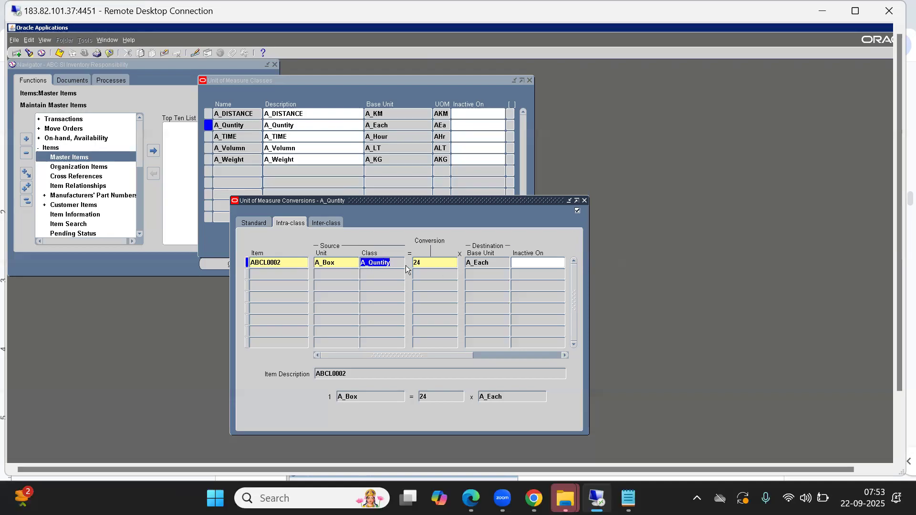
{"action": "left_click", "coordinate": [329, 264]}
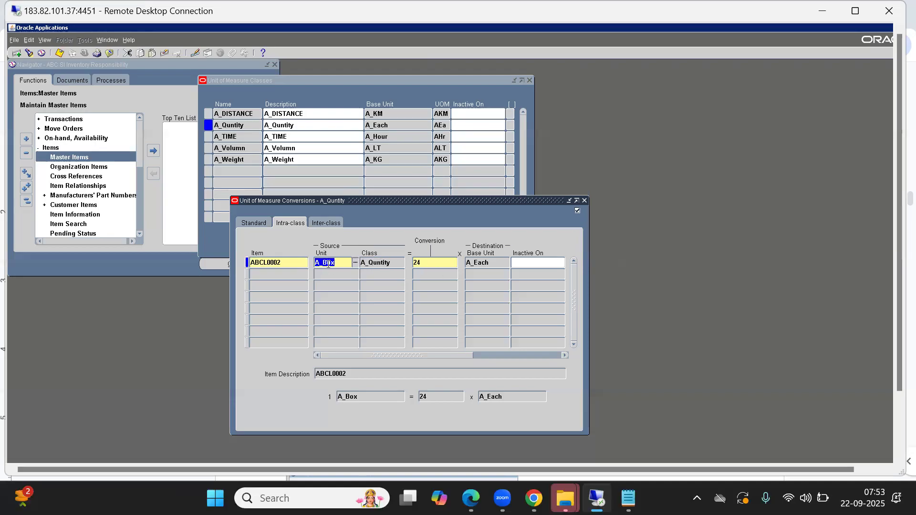
{"action": "left_click", "coordinate": [436, 262]}
{"action": "left_click", "coordinate": [59, 54]}
Add a second intra-class conversion row for item ABCL0002, found with the criterion %.
{"action": "left_click", "coordinate": [269, 273]}
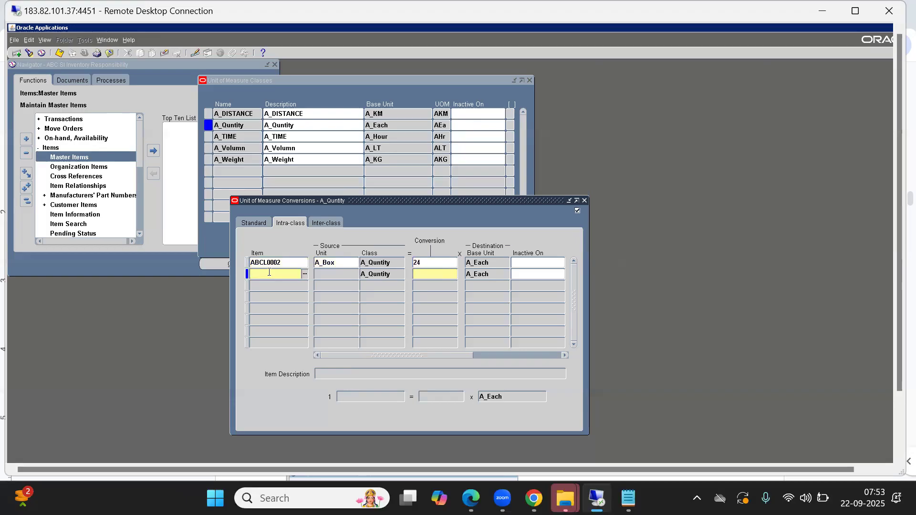
{"action": "key", "text": "ctrl+l"}
{"action": "type", "text": "%"}
{"action": "key", "text": "Return"}
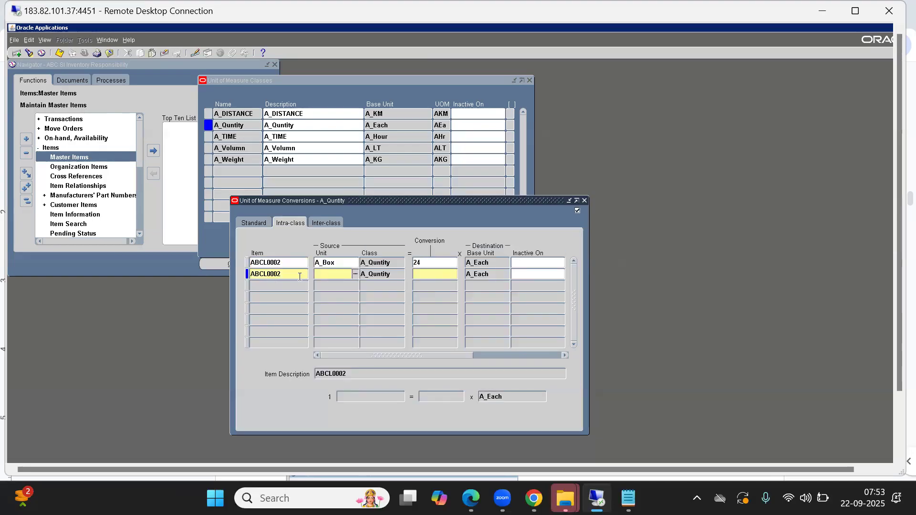
Set the source unit of the second ABCL0002 intra-class row to A_Case.
{"action": "key", "text": "ctrl+l"}
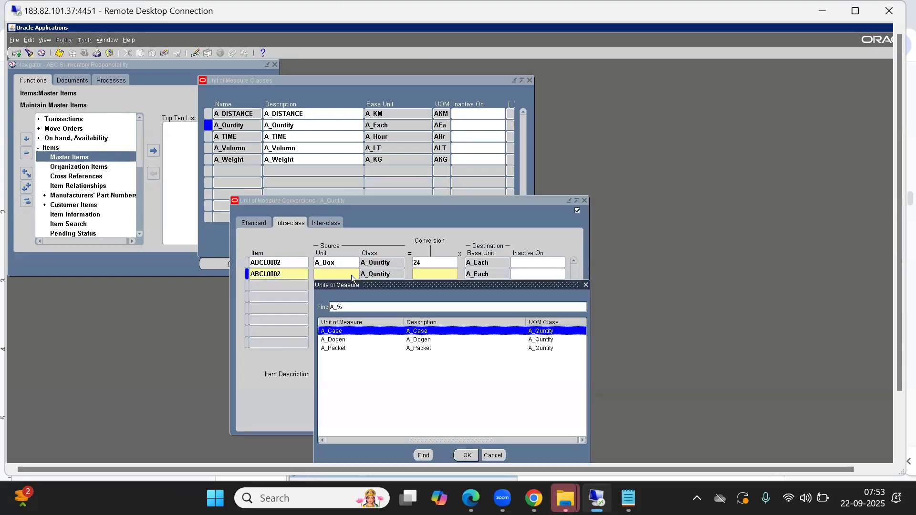
{"action": "key", "text": "Down"}
{"action": "key", "text": "Down"}
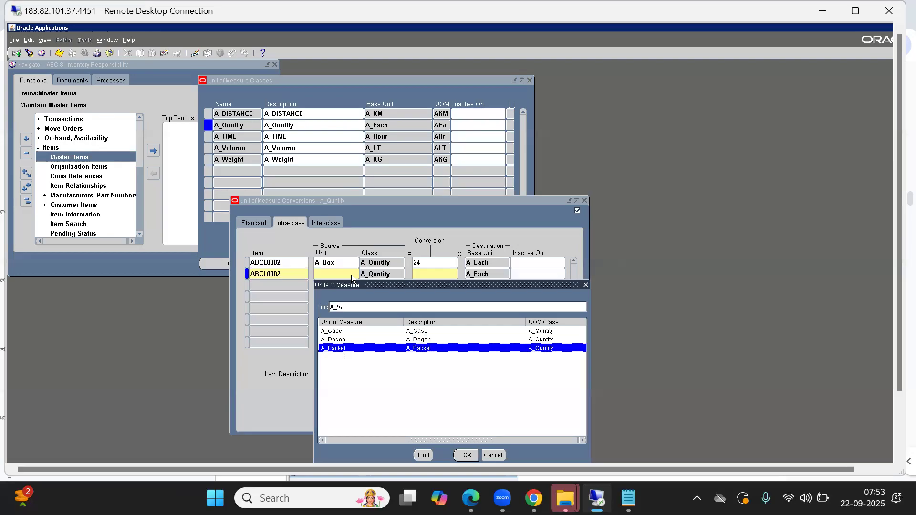
{"action": "key", "text": "Up"}
{"action": "key", "text": "Up"}
{"action": "key", "text": "Down"}
{"action": "key", "text": "Down"}
{"action": "key", "text": "Up"}
{"action": "key", "text": "Up"}
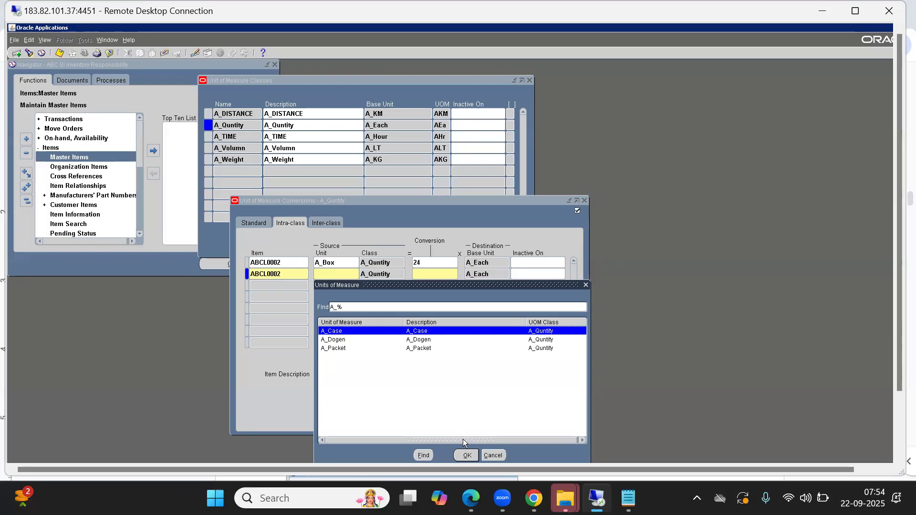
{"action": "left_click", "coordinate": [467, 455]}
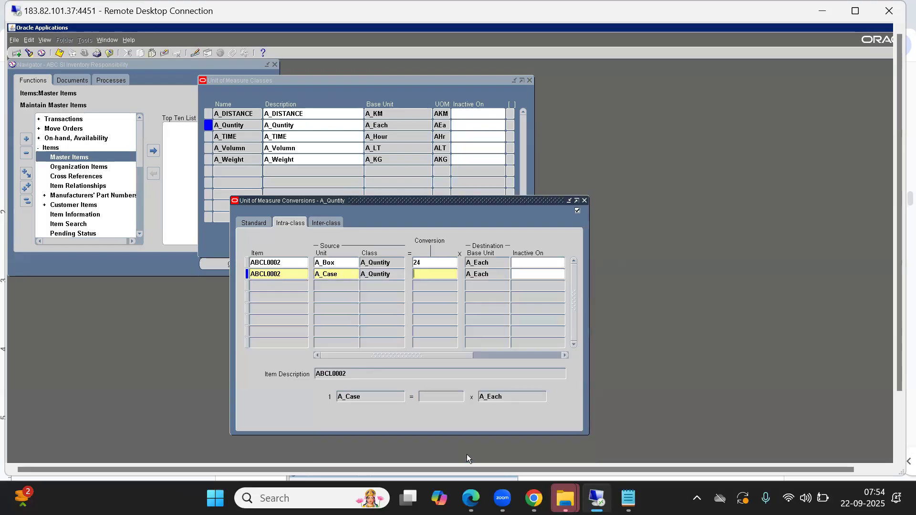
Set the A_Case row's conversion to 15 A_Each.
{"action": "left_click", "coordinate": [435, 278]}
{"action": "type", "text": "15"}
{"action": "key", "text": "Tab"}
Compare the A_Box and A_Case rows of ABCL0002, and clear the unsaved A_Case record.
{"action": "double_click", "coordinate": [331, 274]}
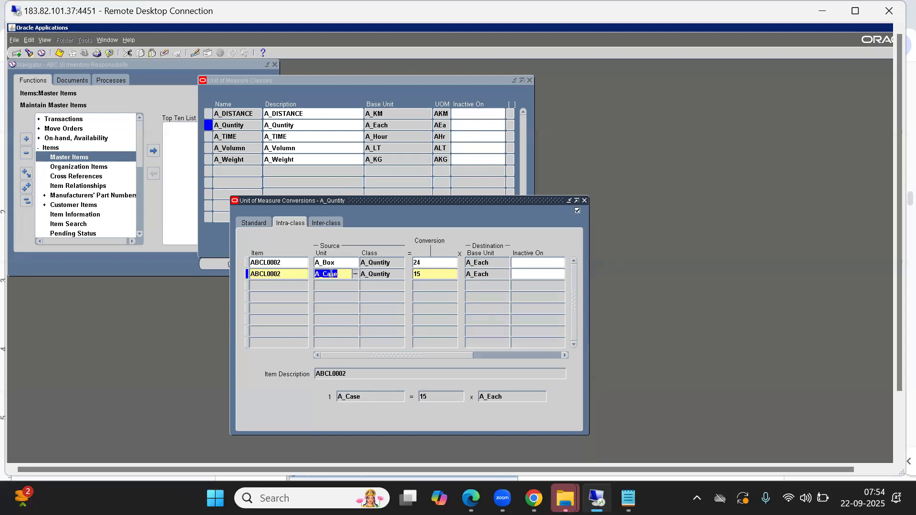
{"action": "left_click", "coordinate": [332, 262]}
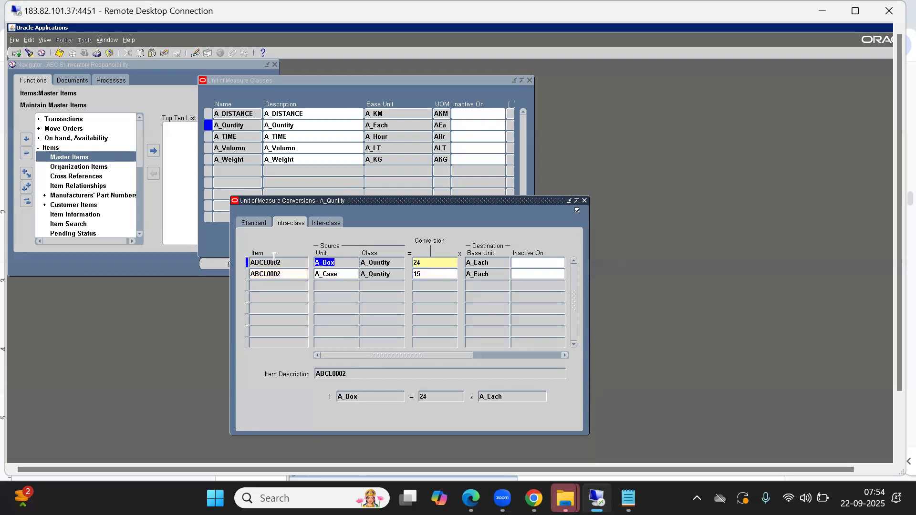
{"action": "left_click", "coordinate": [293, 272]}
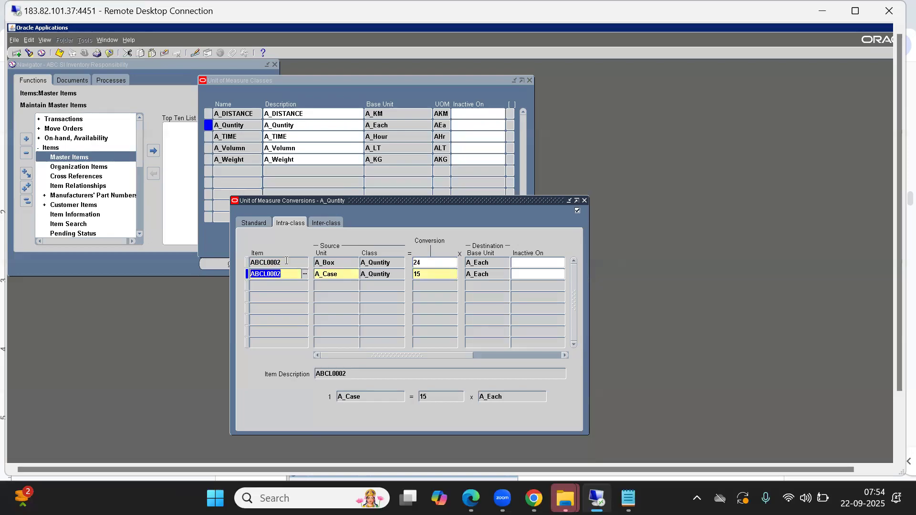
{"action": "left_click", "coordinate": [285, 262]}
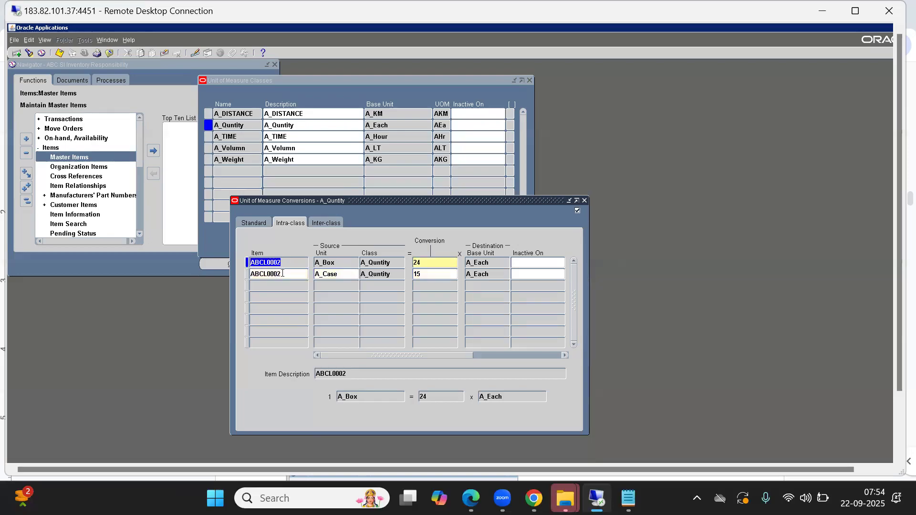
{"action": "key", "text": "Down"}
{"action": "left_click", "coordinate": [165, 53]}
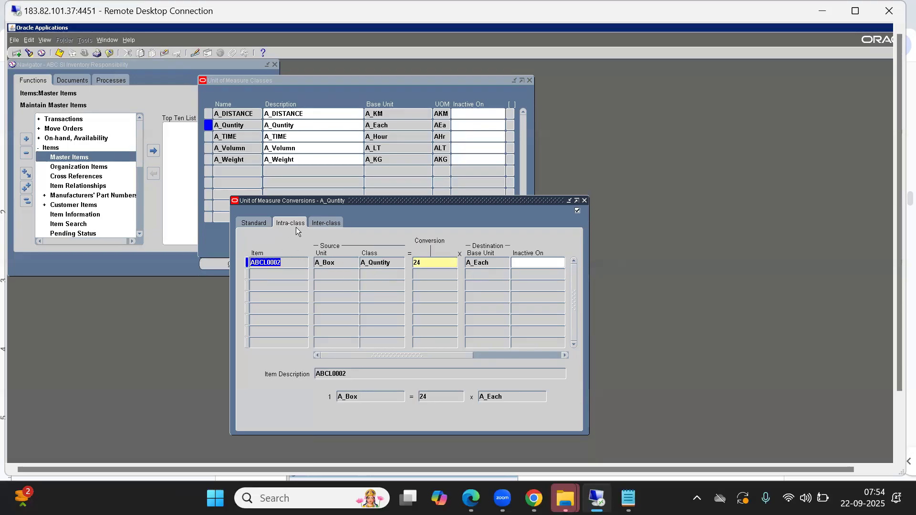
Compare the standard, intra-class and inter-class conversions of A_Quntity, ending on the inter-class destination class.
{"action": "left_click", "coordinate": [328, 226]}
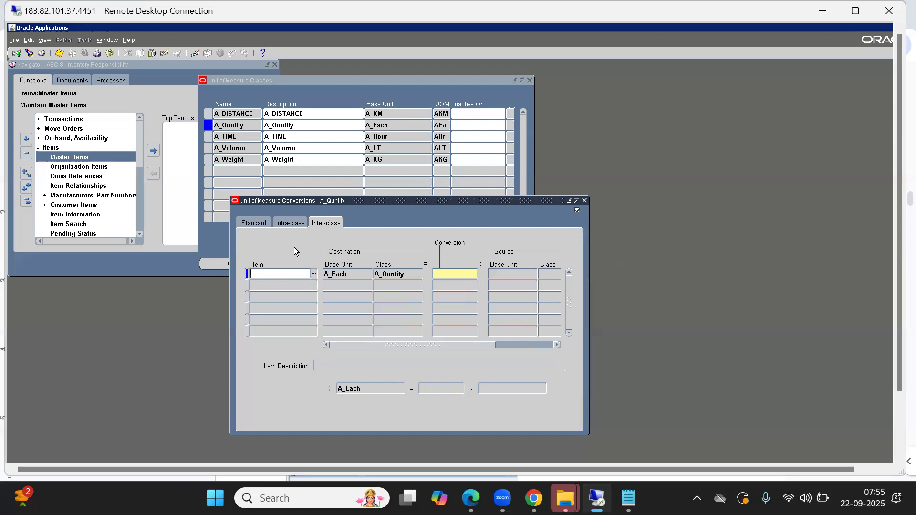
{"action": "left_click", "coordinate": [255, 228]}
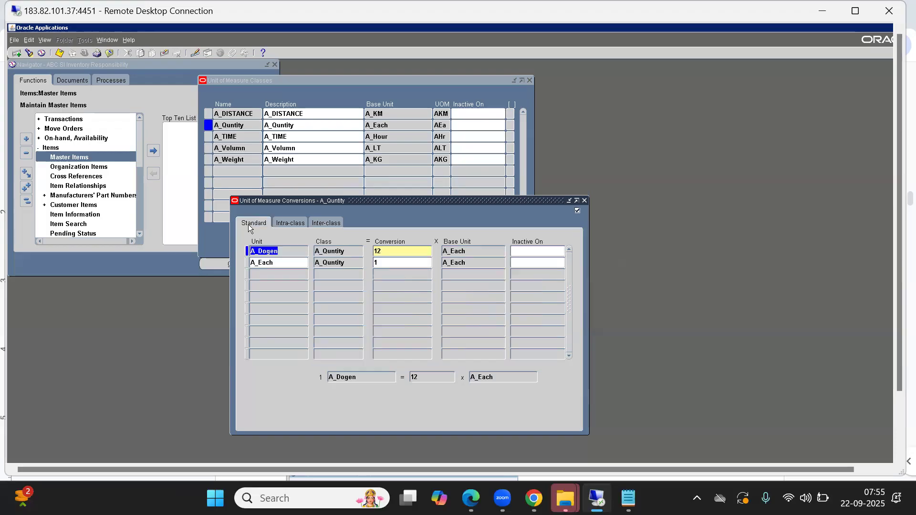
{"action": "left_click", "coordinate": [291, 223]}
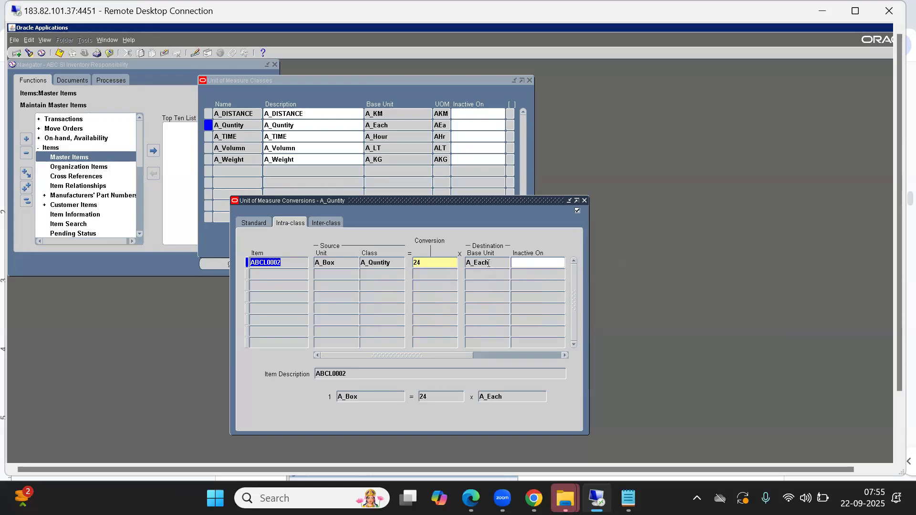
{"action": "left_click", "coordinate": [327, 220]}
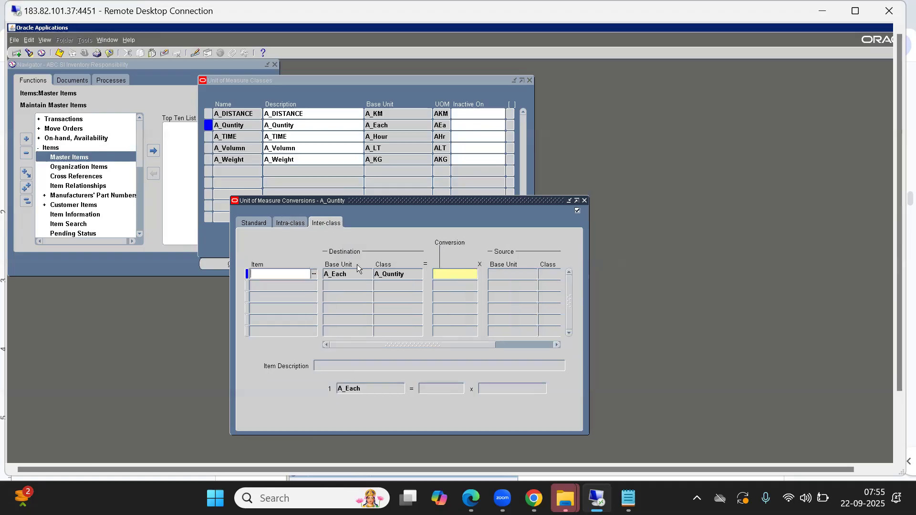
{"action": "double_click", "coordinate": [401, 274]}
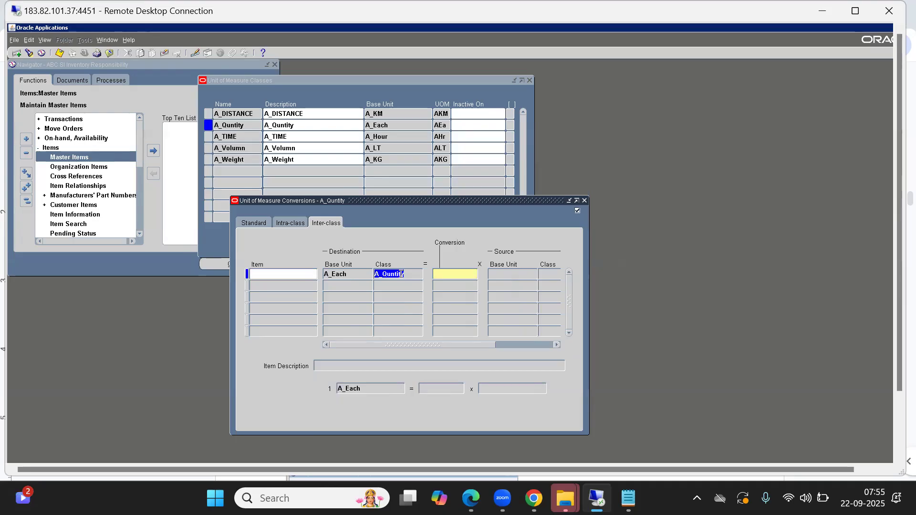
Fill the first inter-class row's item with ABCL0001, found with the criterion %.
{"action": "left_click", "coordinate": [272, 272]}
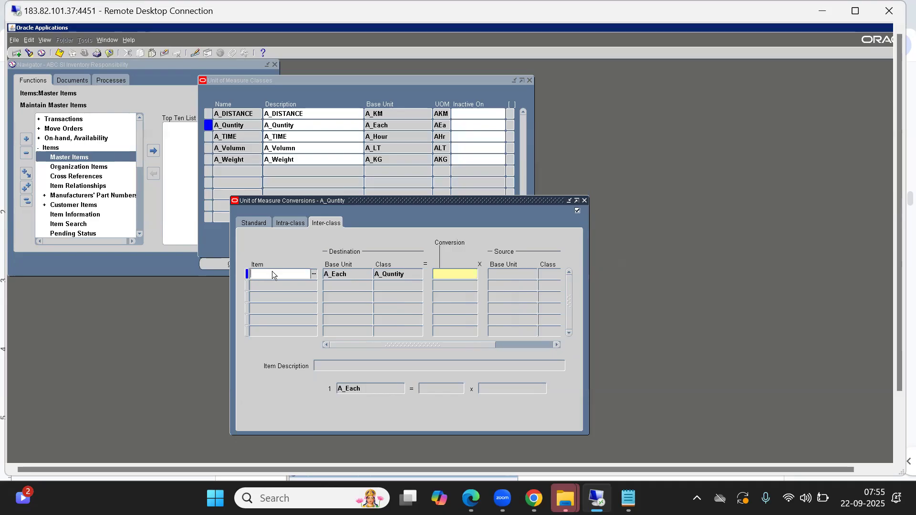
{"action": "key", "text": "ctrl+l"}
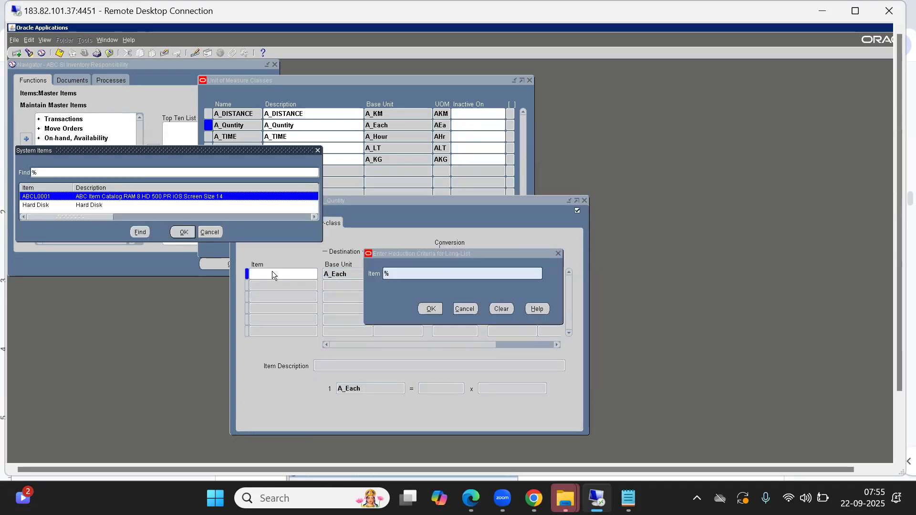
{"action": "key", "text": "Return"}
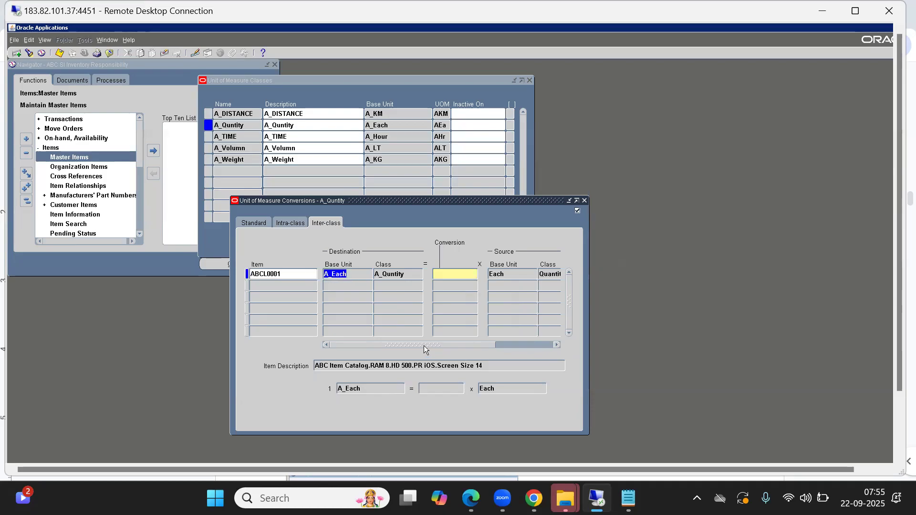
{"action": "left_click_drag", "start_coordinate": [416, 346], "coordinate": [323, 353]}
{"action": "left_click", "coordinate": [287, 274]}
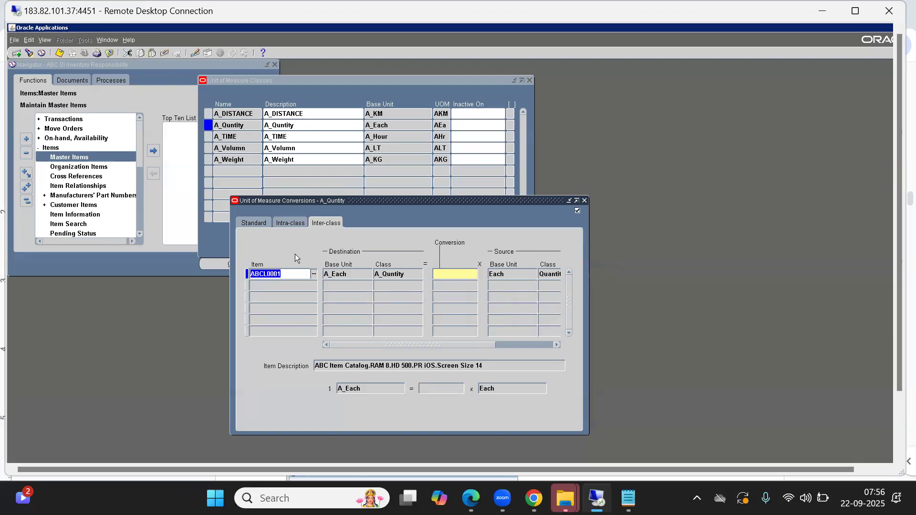
Try to return to the intra-class conversions from the incomplete ABCL0001 inter-class row.
{"action": "left_click", "coordinate": [286, 222]}
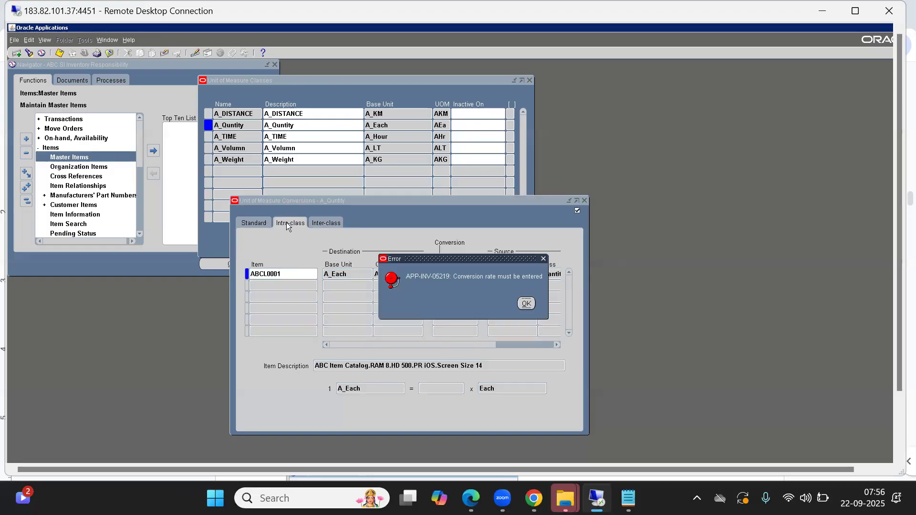
{"action": "left_click", "coordinate": [527, 303]}
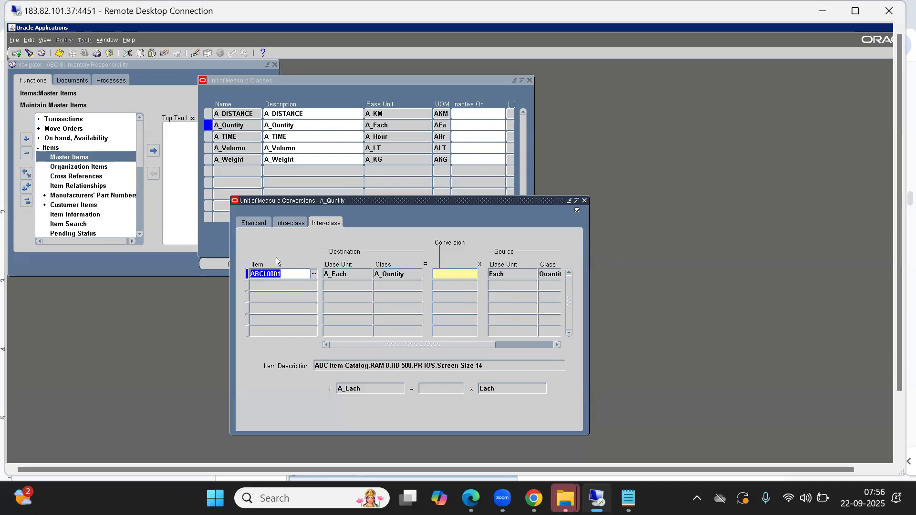
{"action": "left_click", "coordinate": [294, 221]}
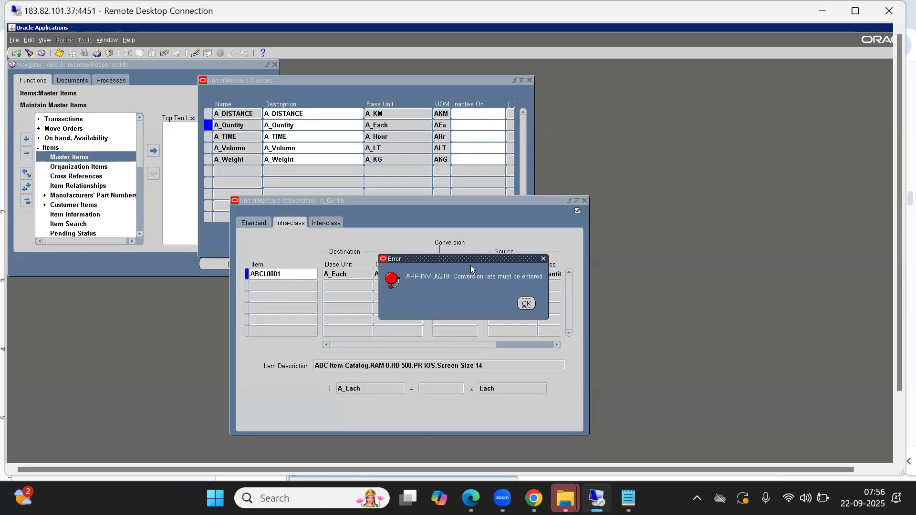
{"action": "left_click", "coordinate": [527, 304]}
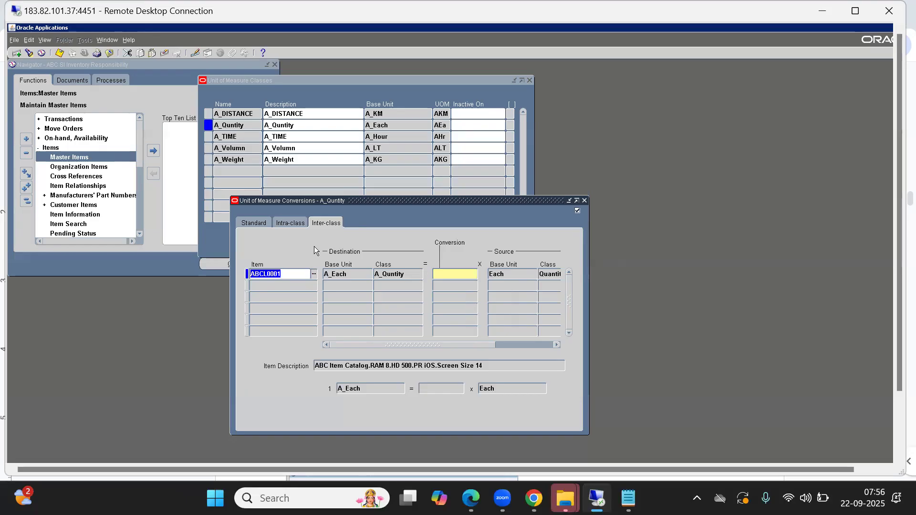
Switch to the 1. Inventory document in Chrome to consult the UOM example table, and return to the Oracle inter-class conversions.
{"action": "key", "text": "alt+Tab"}
{"action": "key", "text": "alt+Tab"}
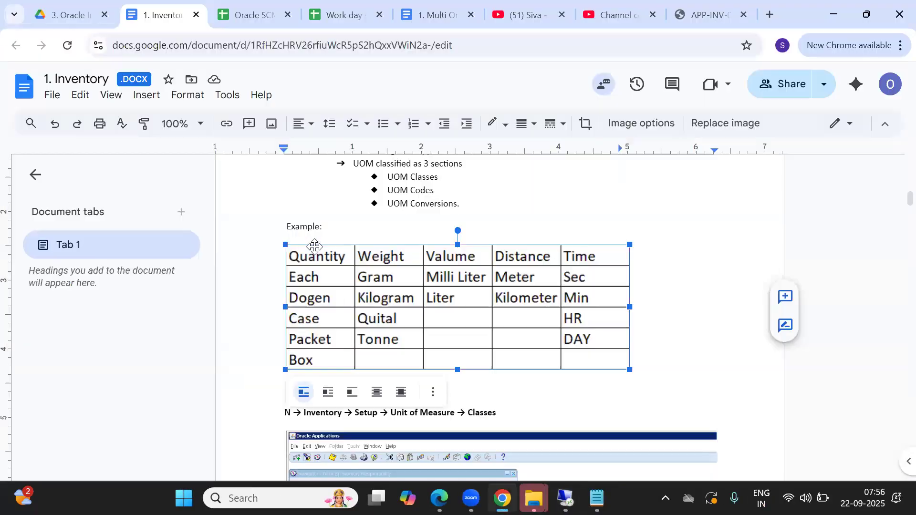
{"action": "key", "text": "alt+Tab"}
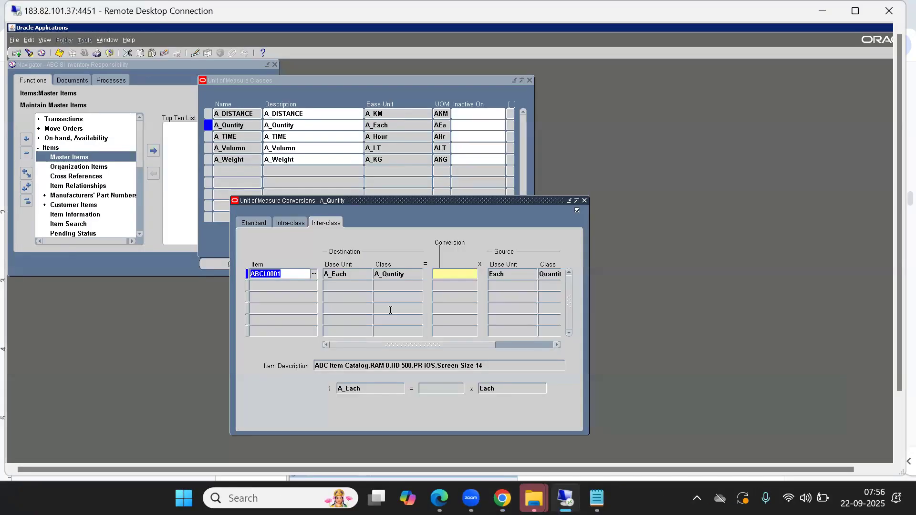